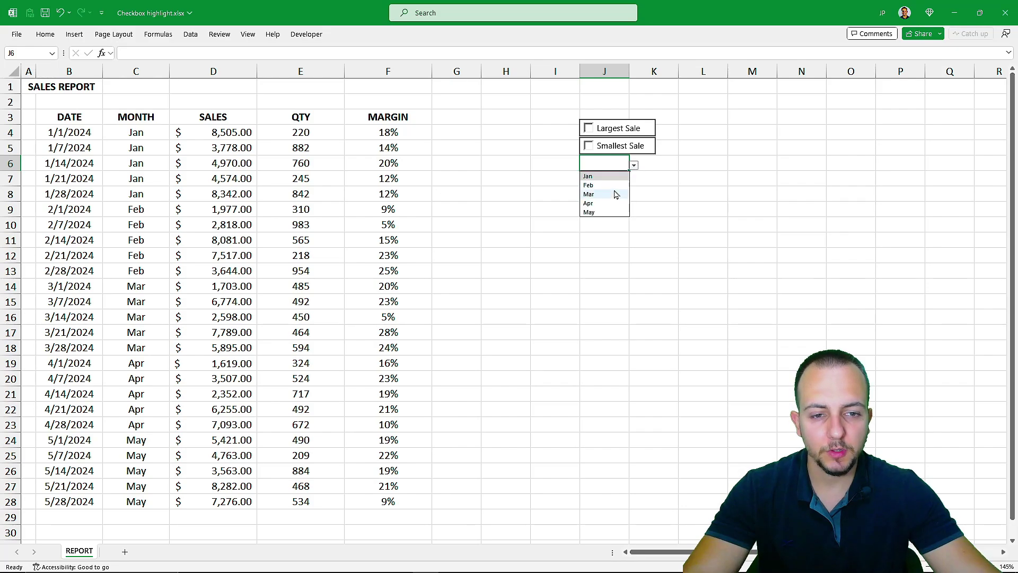
# Step: Choose Apr in the month dropdown, tick the Smallest Sale and Largest Sale checkboxes, and reopen the month list
pyautogui.click(599, 200)
pyautogui.click(588, 147)
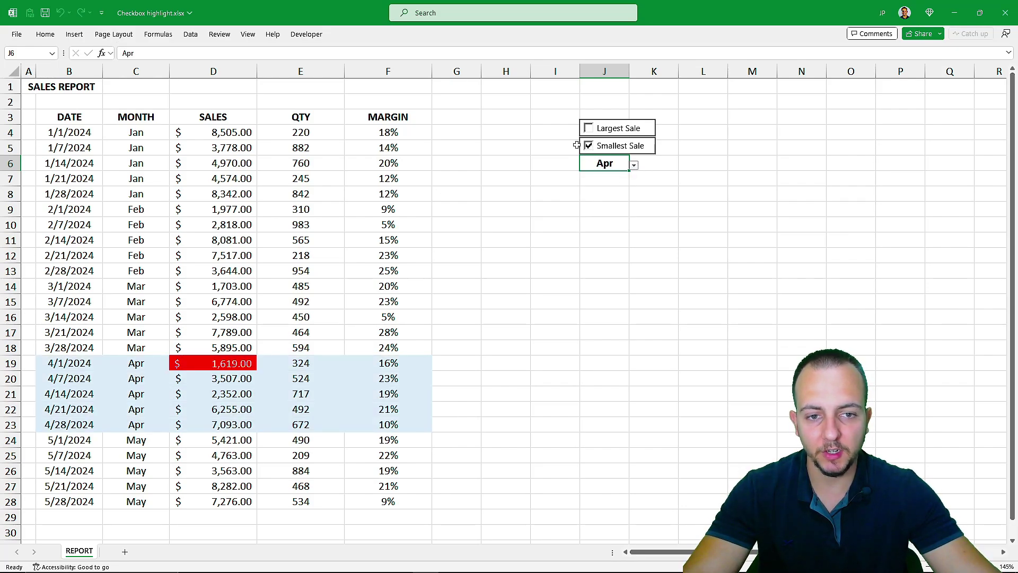
pyautogui.click(589, 129)
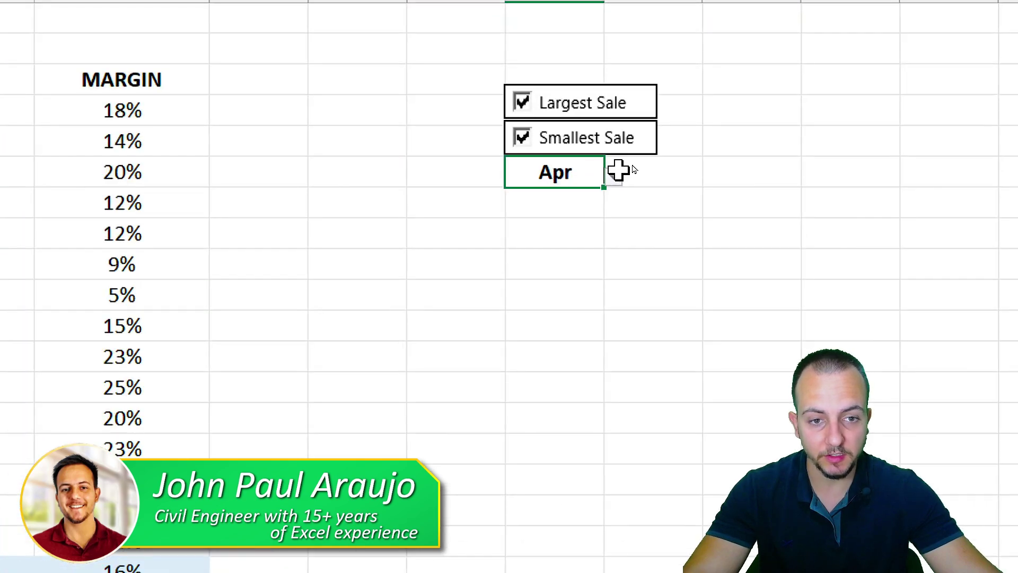
pyautogui.click(634, 165)
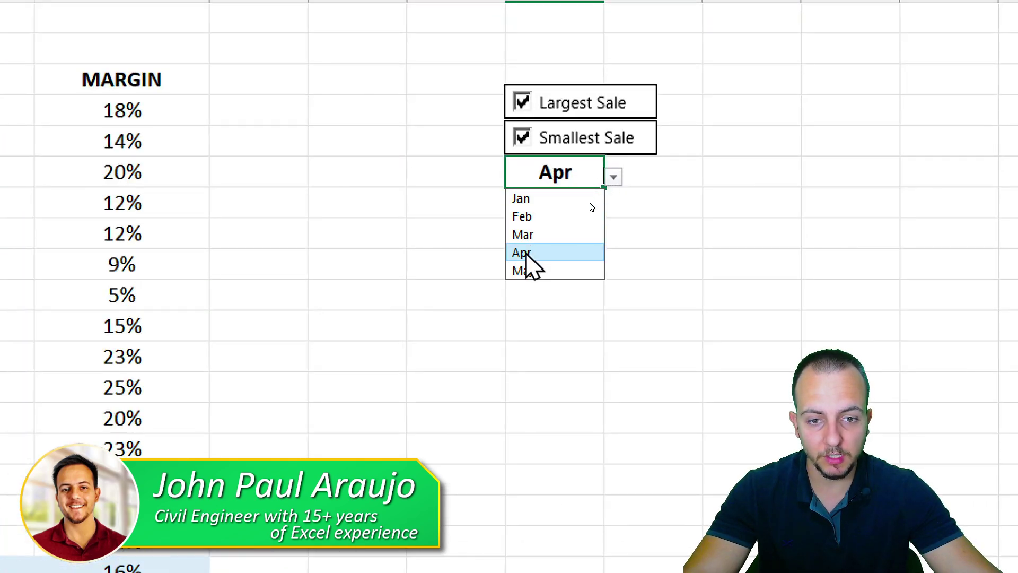
# Step: Untick the Smallest Sale and Largest Sale checkboxes and tick both again to test the highlighting
pyautogui.click(525, 139)
pyautogui.click(525, 105)
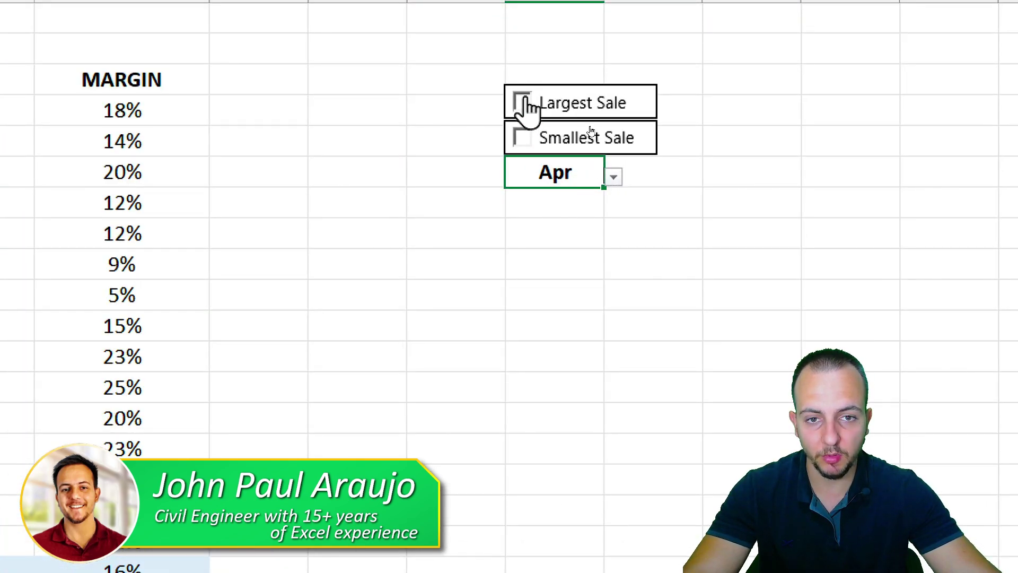
pyautogui.click(522, 137)
pyautogui.click(523, 103)
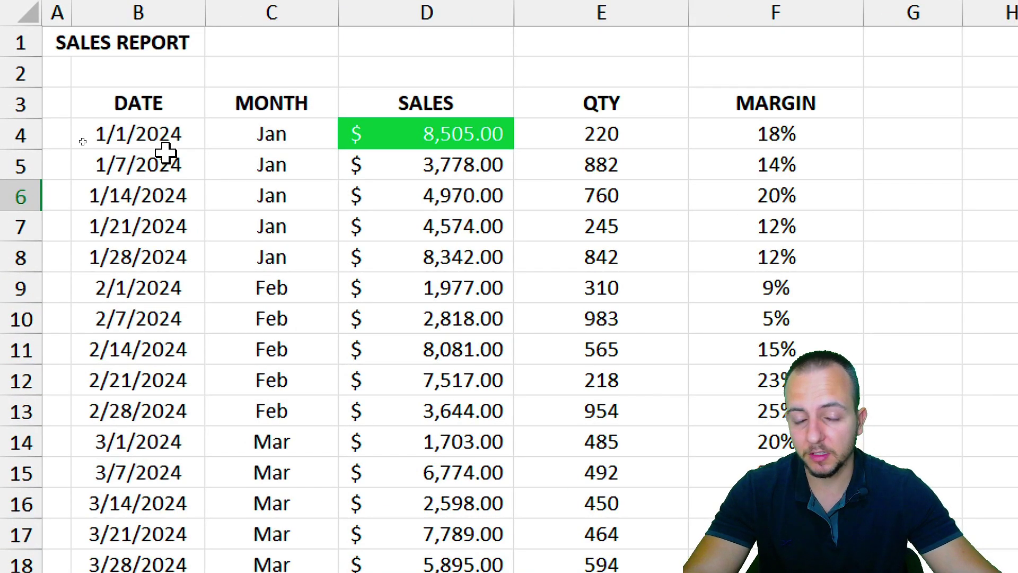
pyautogui.moveTo(201, 104); pyautogui.dragTo(785, 387)
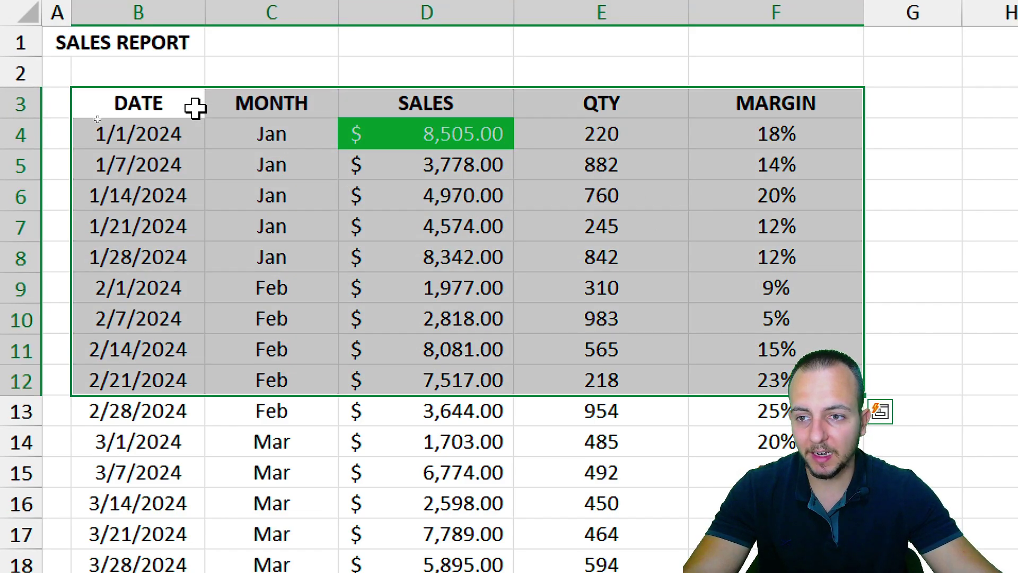
pyautogui.click(198, 107)
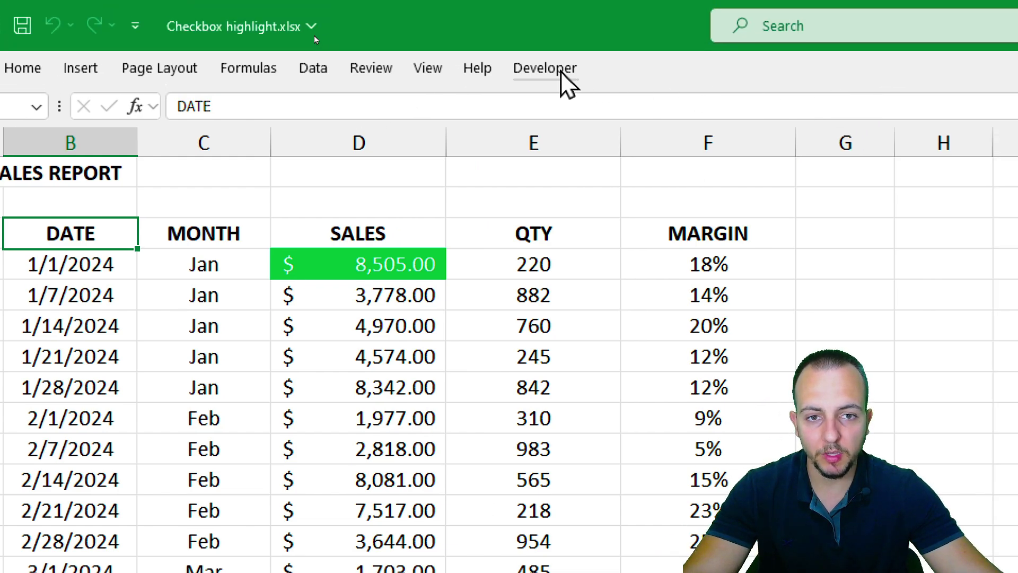
# Step: Try to add the Developer tab from the All Tabs list in the ribbon customization options, and dismiss the dialog
pyautogui.click(562, 69)
pyautogui.click(21, 67)
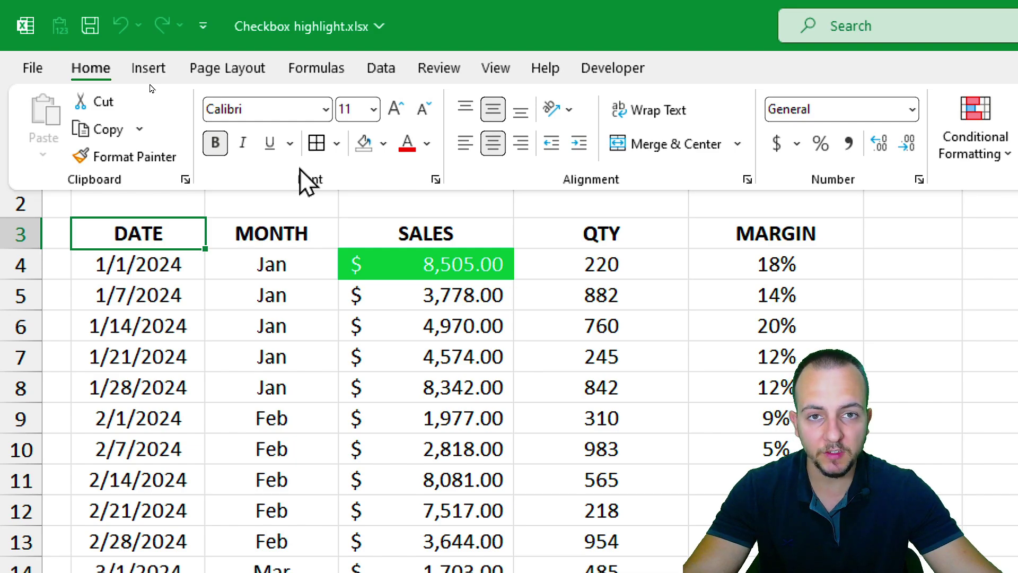
pyautogui.rightClick(283, 166)
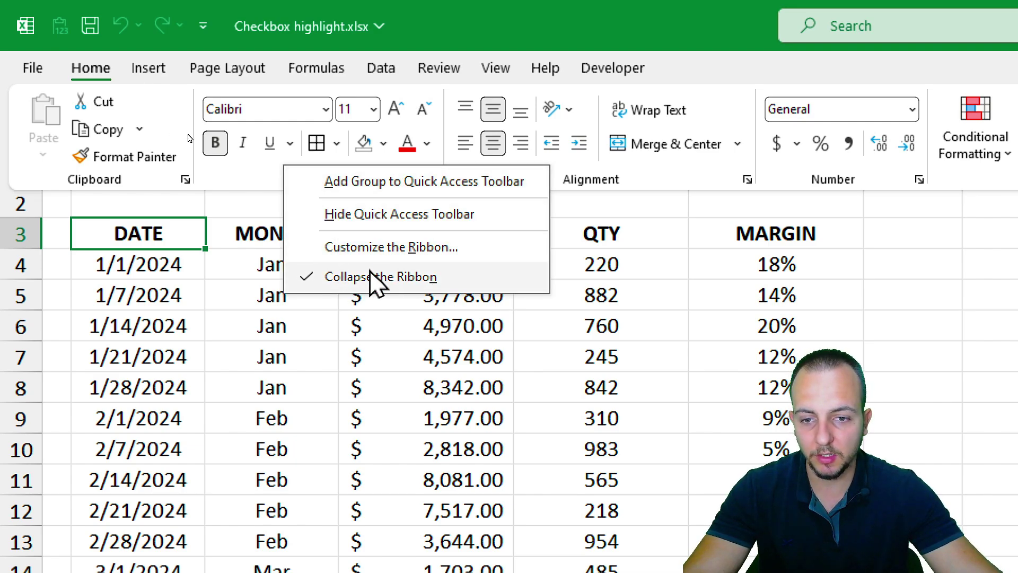
pyautogui.click(409, 253)
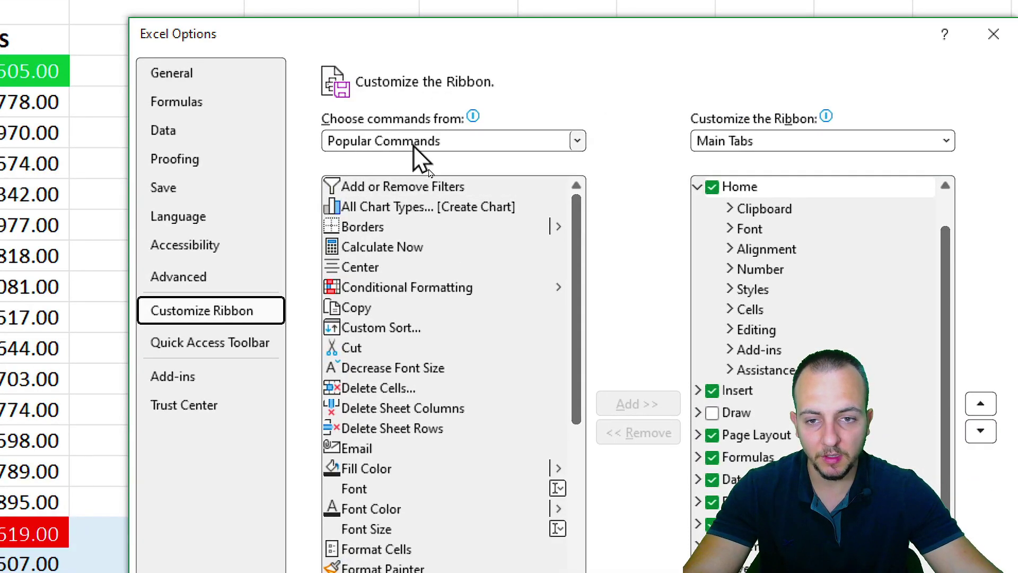
pyautogui.click(407, 156)
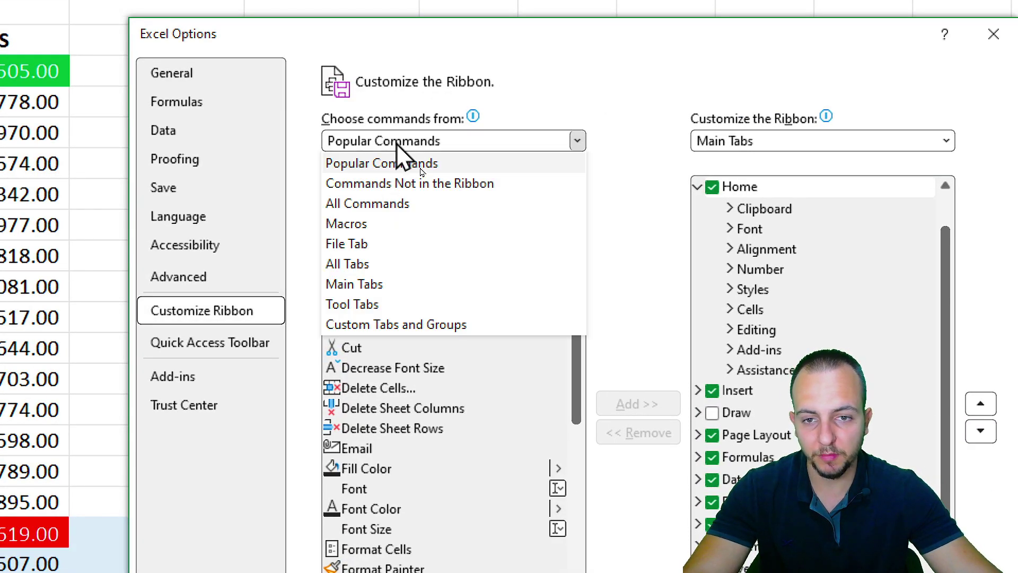
pyautogui.click(397, 265)
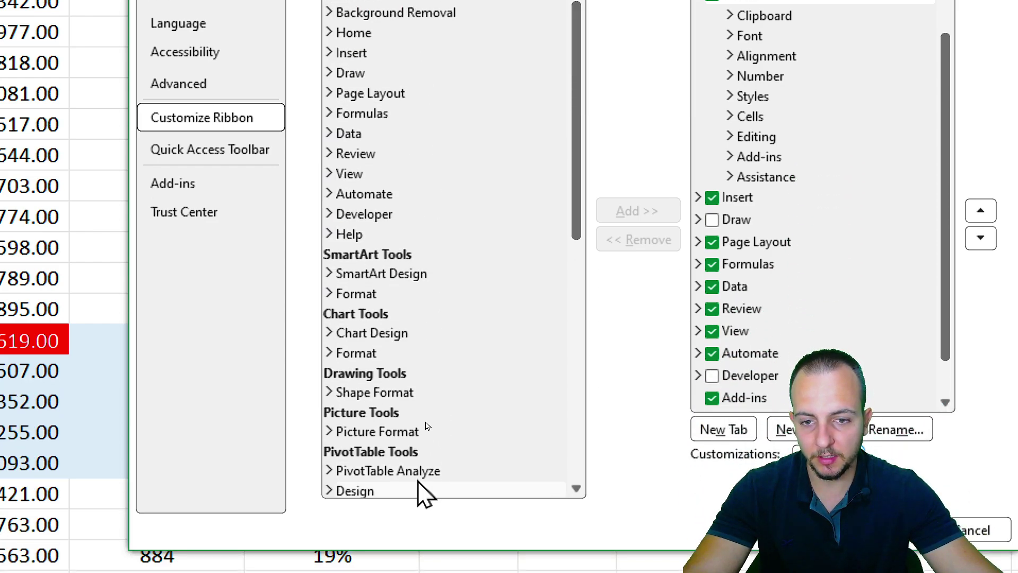
pyautogui.click(363, 407)
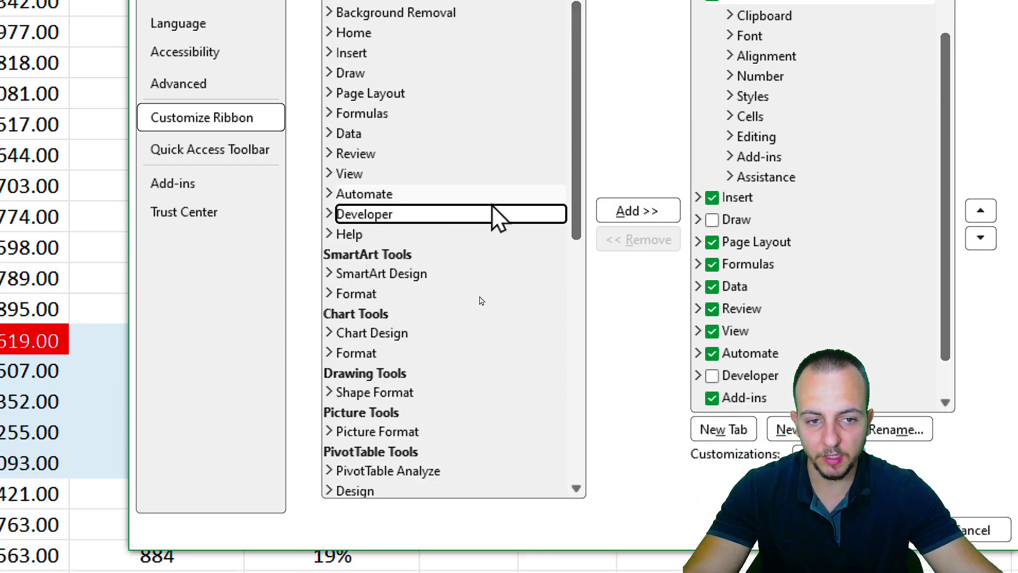
pyautogui.click(626, 212)
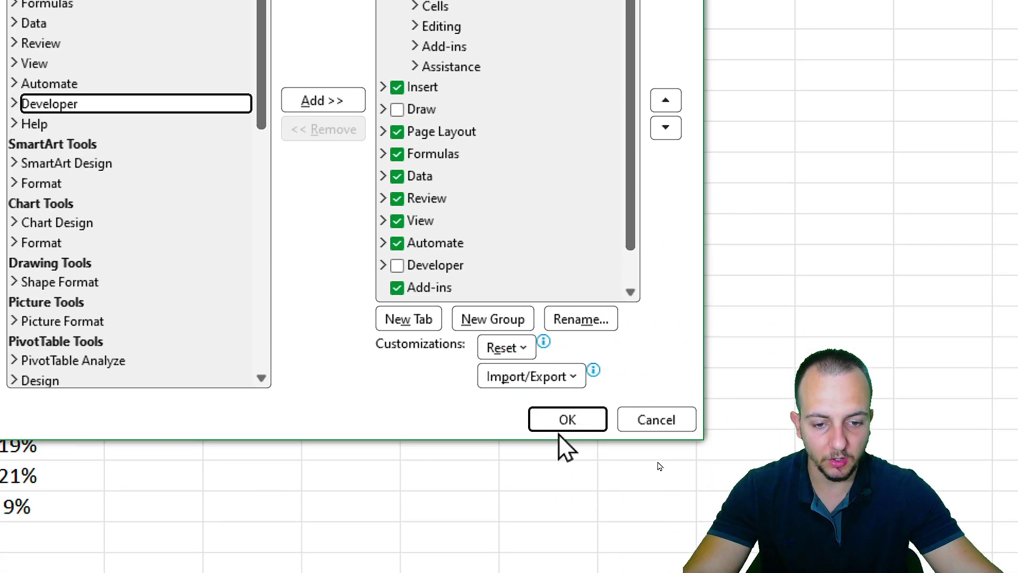
pyautogui.click(973, 529)
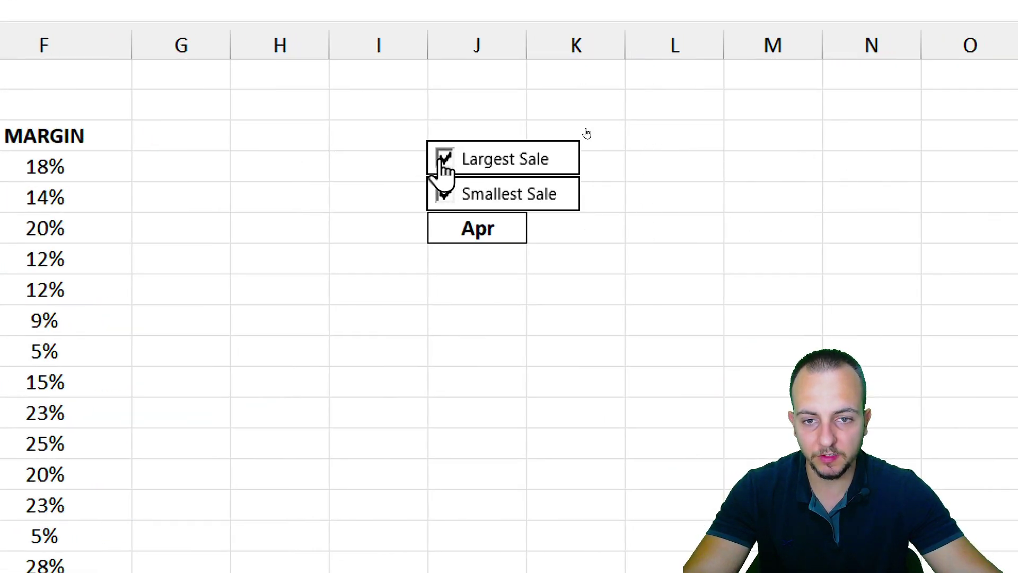
# Step: Untick the Smallest Sale and Largest Sale checkboxes and open the month dropdown below them
pyautogui.click(445, 194)
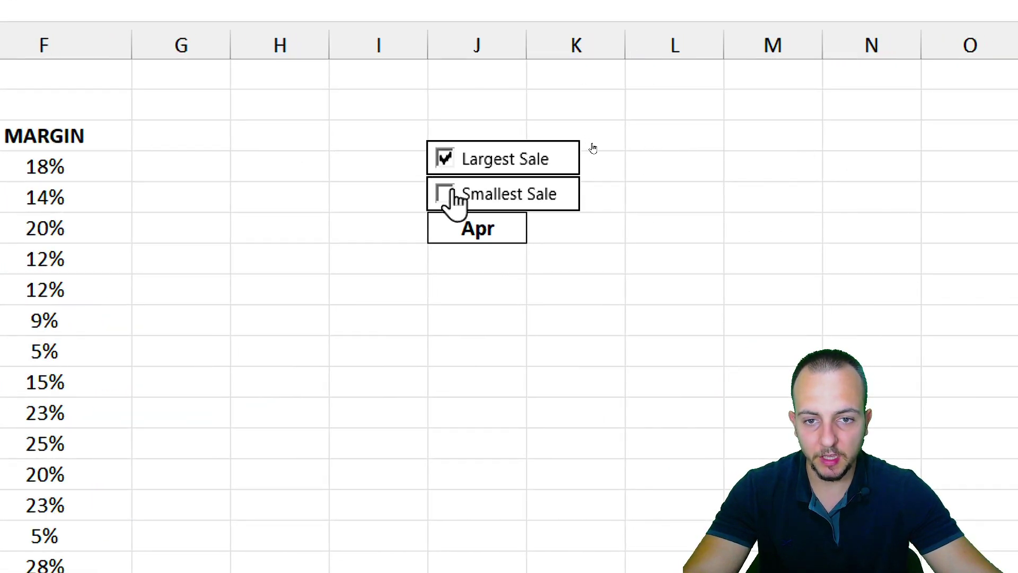
pyautogui.click(444, 158)
pyautogui.click(467, 228)
pyautogui.click(536, 233)
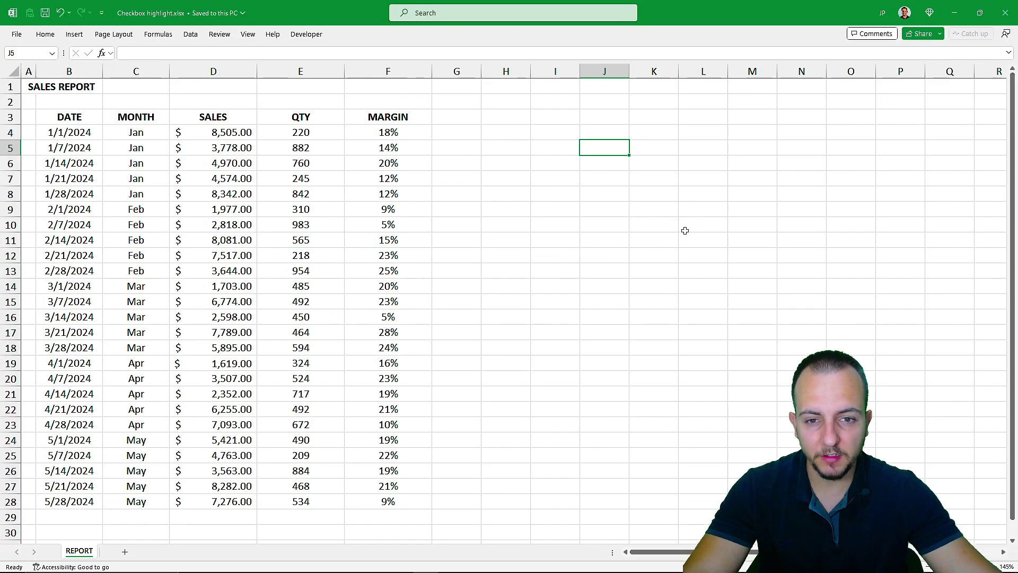
# Step: Delete the Jan to May month list in cells Y11:Y15
pyautogui.hscroll(10, 555, 242)
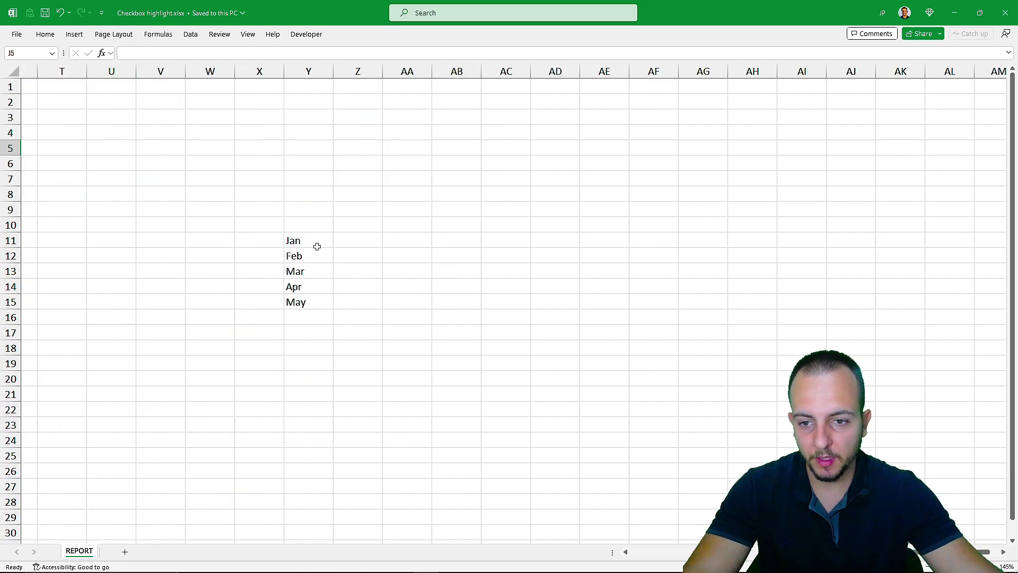
pyautogui.moveTo(305, 241); pyautogui.dragTo(321, 275)
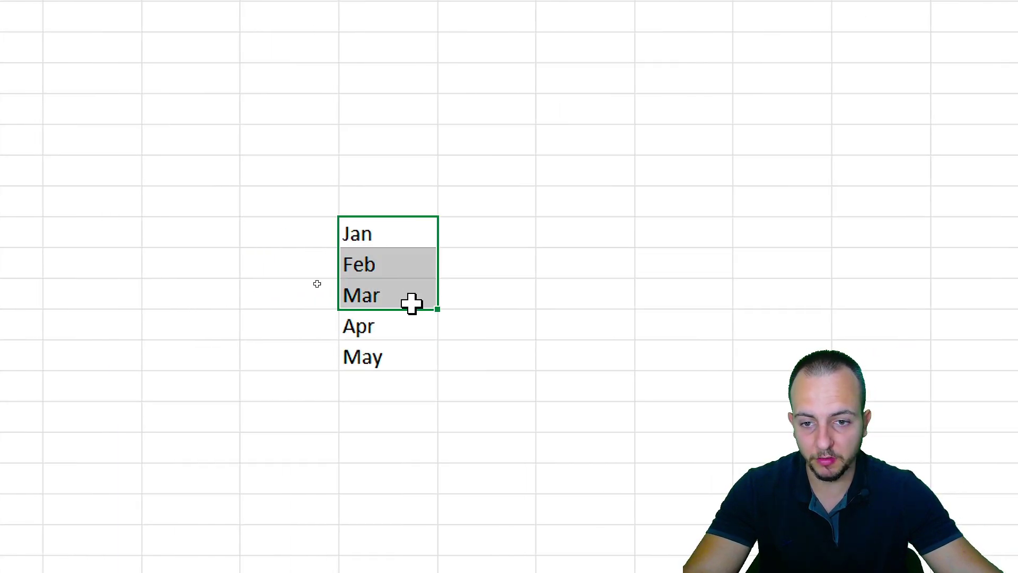
pyautogui.moveTo(411, 304); pyautogui.dragTo(401, 356)
pyautogui.click(391, 236)
pyautogui.click(374, 294)
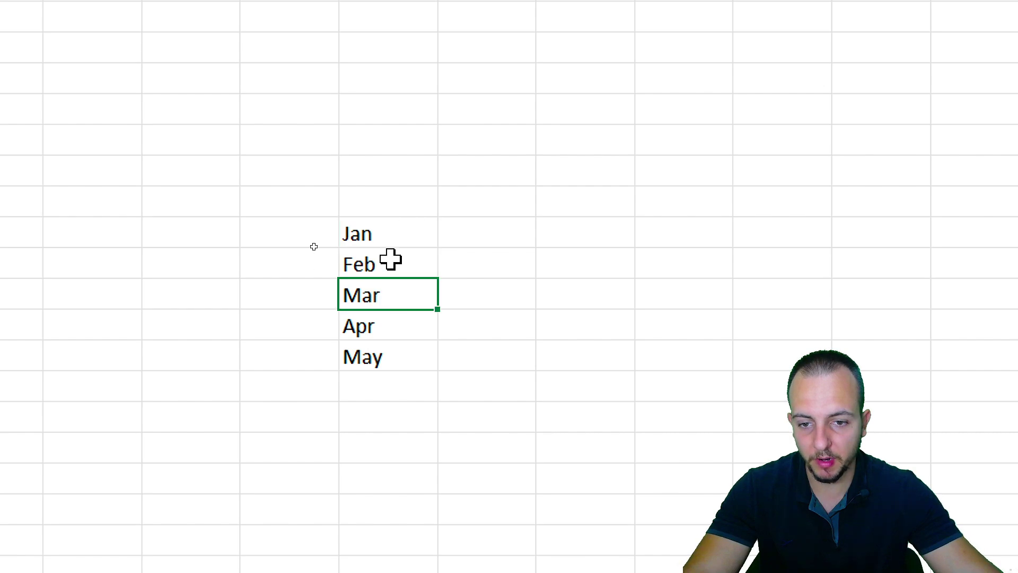
pyautogui.moveTo(404, 236); pyautogui.dragTo(392, 347)
pyautogui.press('Delete')
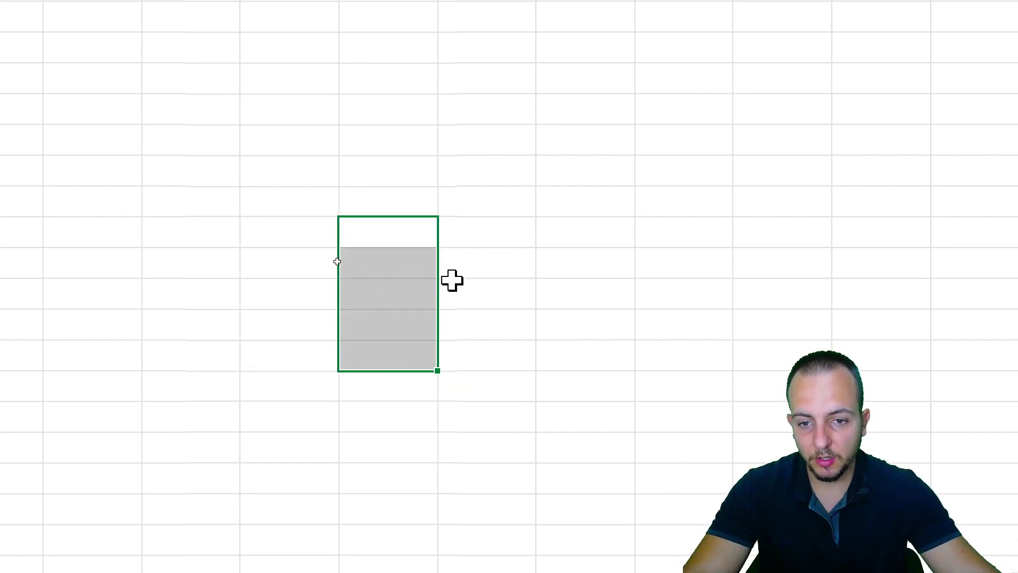
# Step: Enter Jan in cell Y11 and fill the month series down to May in Y15
pyautogui.click(419, 240)
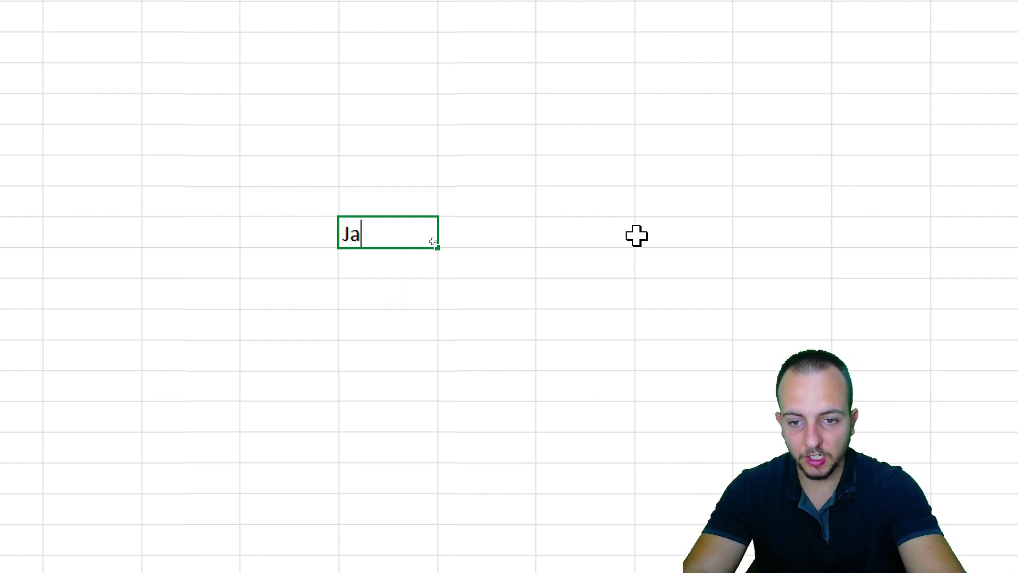
pyautogui.press('Return')
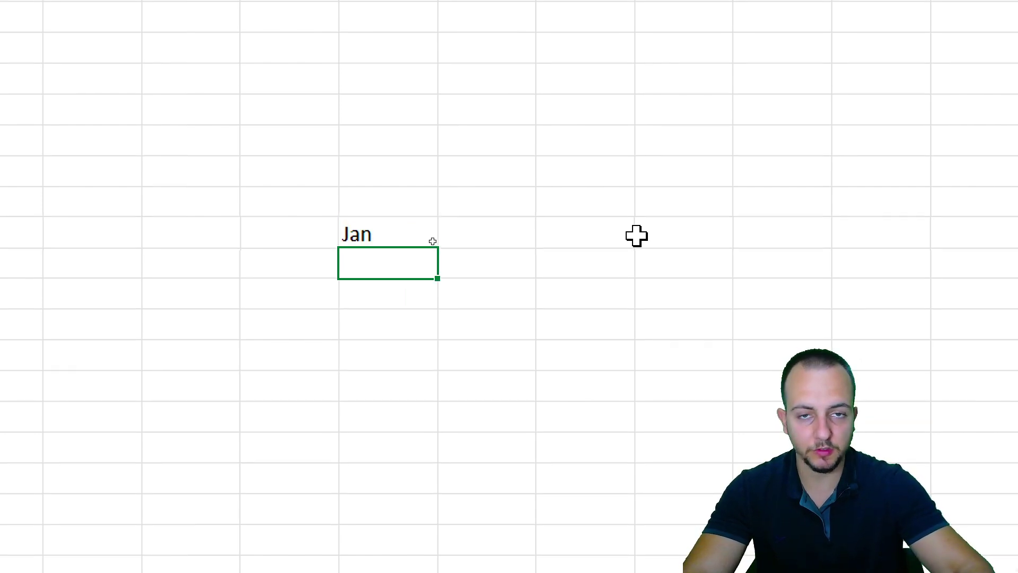
pyautogui.click(397, 233)
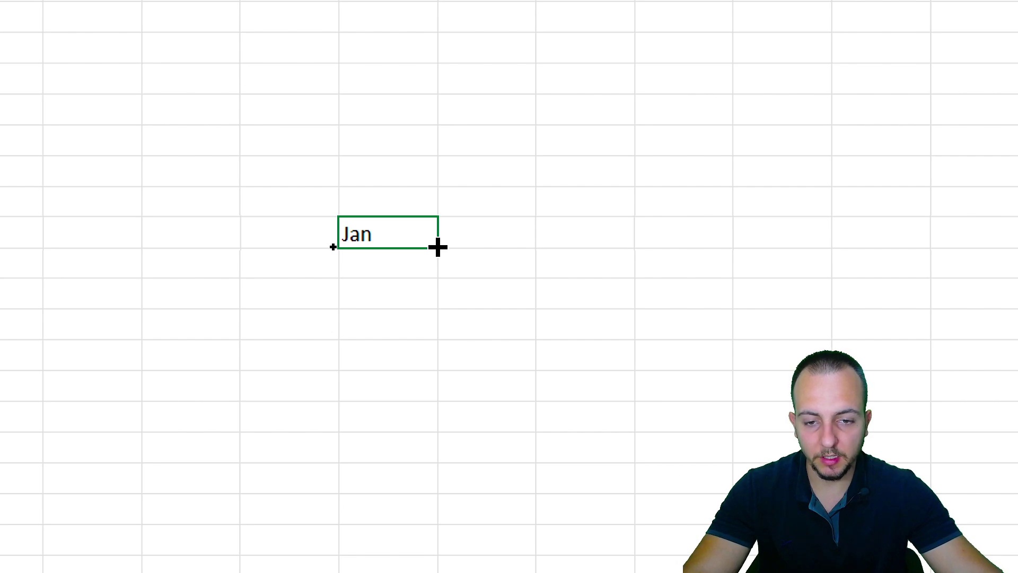
pyautogui.moveTo(438, 247); pyautogui.dragTo(415, 375)
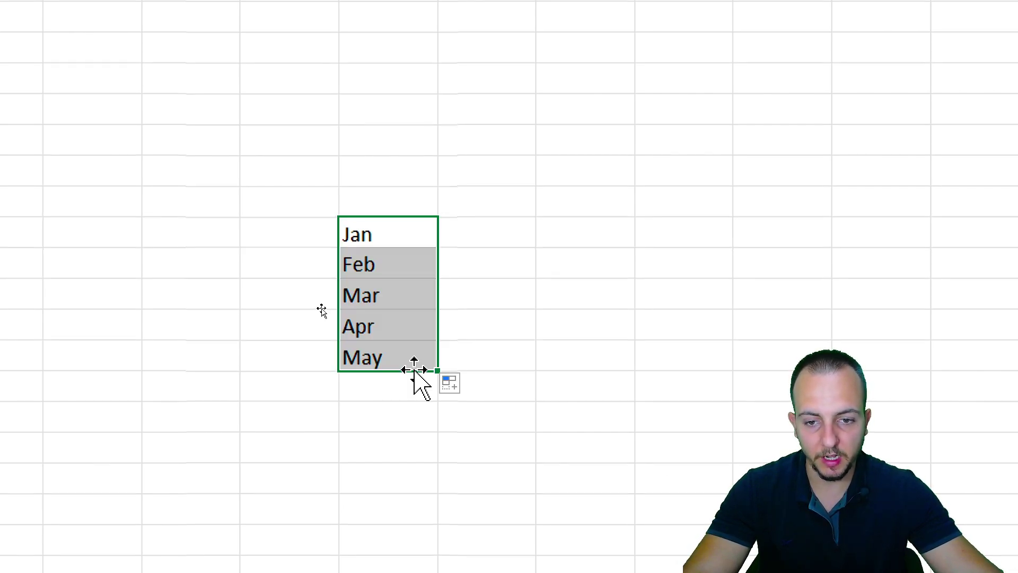
pyautogui.click(402, 243)
pyautogui.click(376, 264)
pyautogui.click(392, 295)
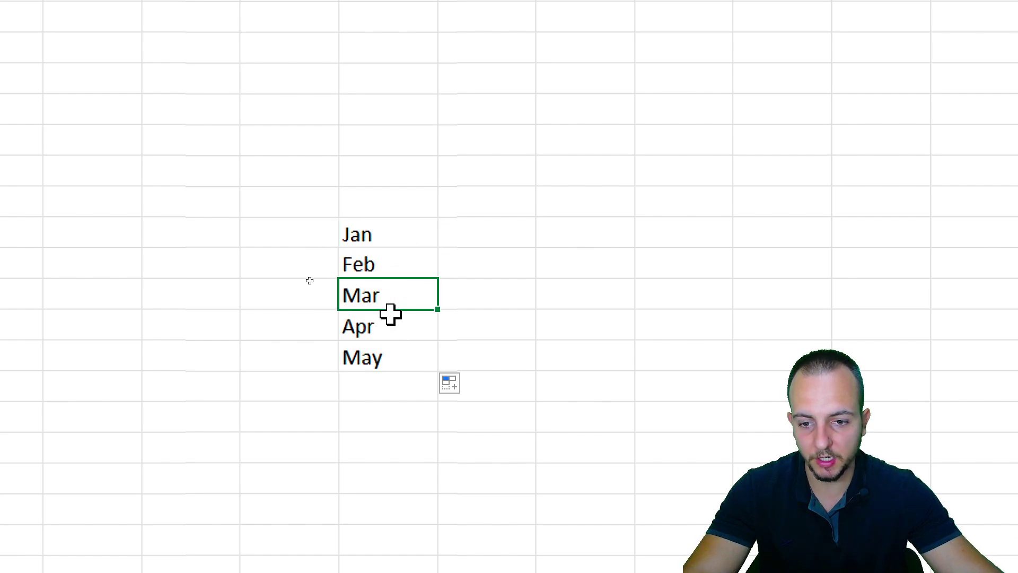
pyautogui.click(390, 326)
pyautogui.click(379, 352)
pyautogui.moveTo(369, 237); pyautogui.dragTo(357, 352)
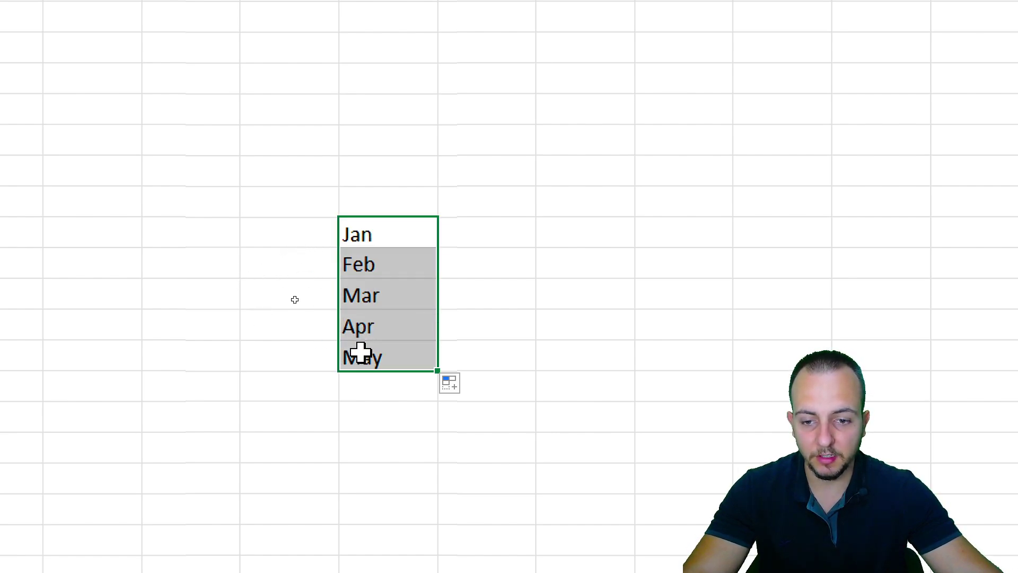
pyautogui.moveTo(391, 246); pyautogui.dragTo(374, 359)
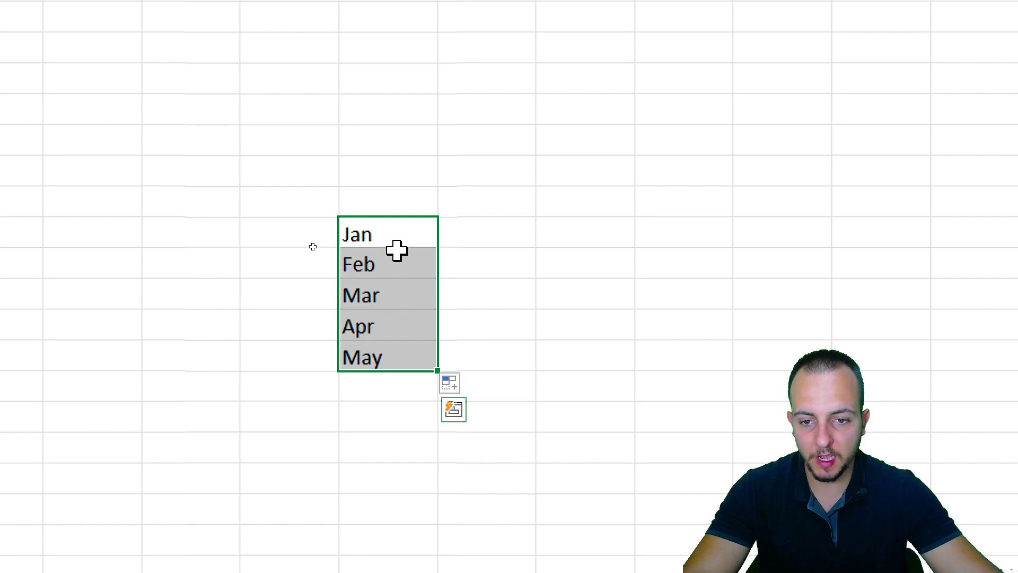
pyautogui.moveTo(398, 250); pyautogui.dragTo(391, 355)
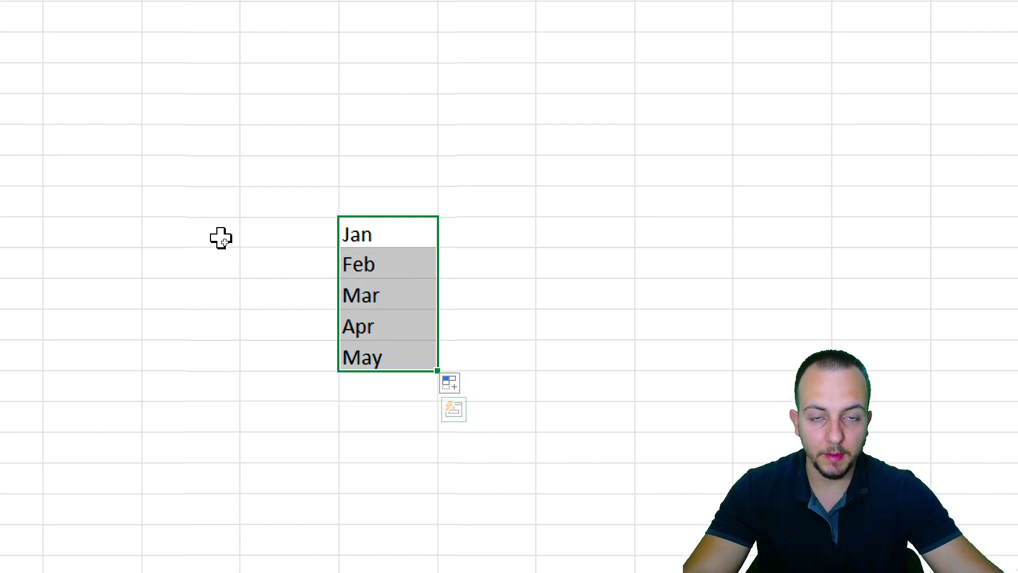
pyautogui.hotkey('alt', 'shift', 'F10')
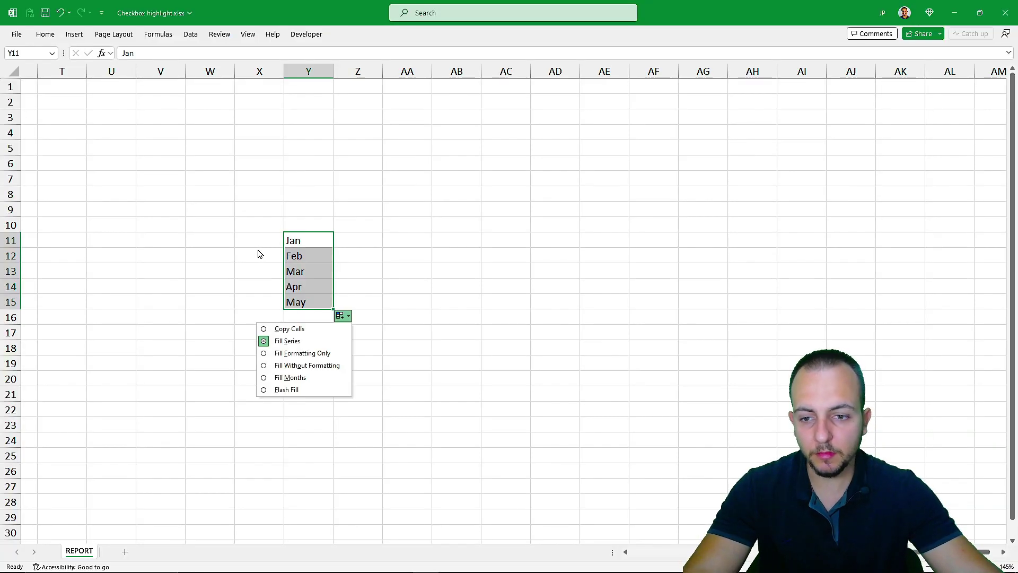
pyautogui.click(258, 254)
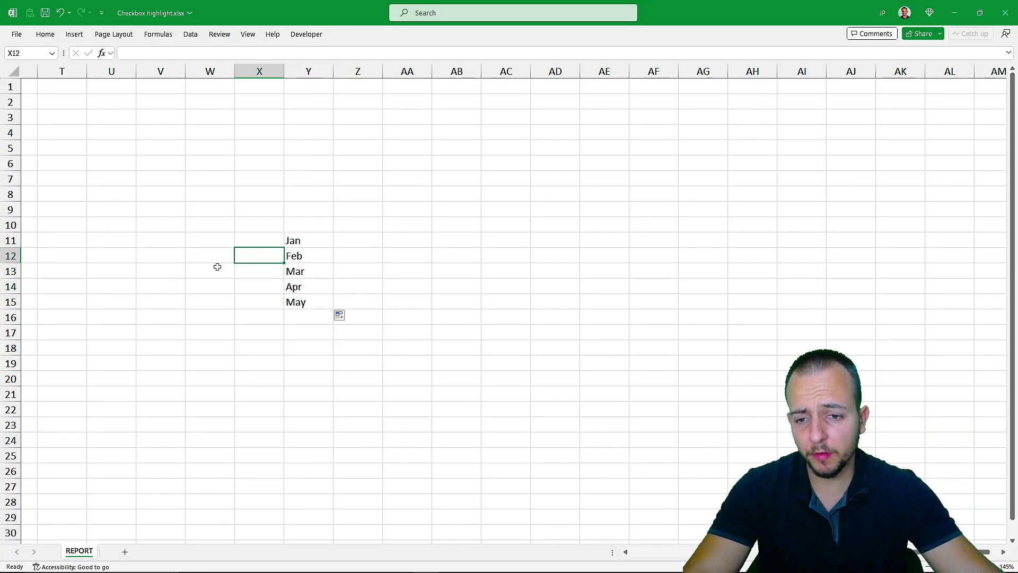
pyautogui.click(216, 265)
# Step: Start a data validation rule for cell J5 that allows values from a List
pyautogui.hscroll(-10, 270, 255)
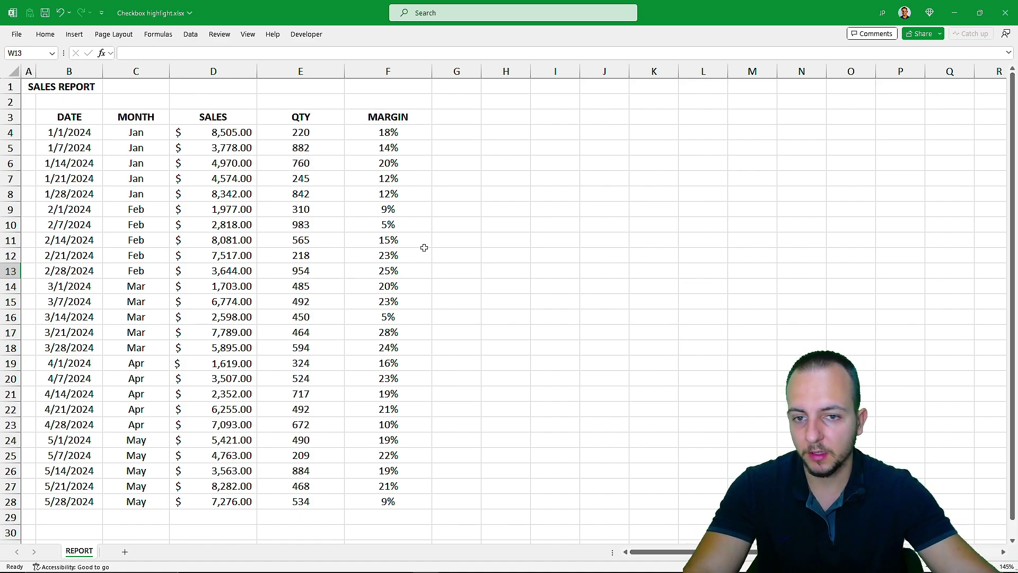
pyautogui.click(530, 150)
pyautogui.hotkey('shift', 'space')
pyautogui.click(601, 146)
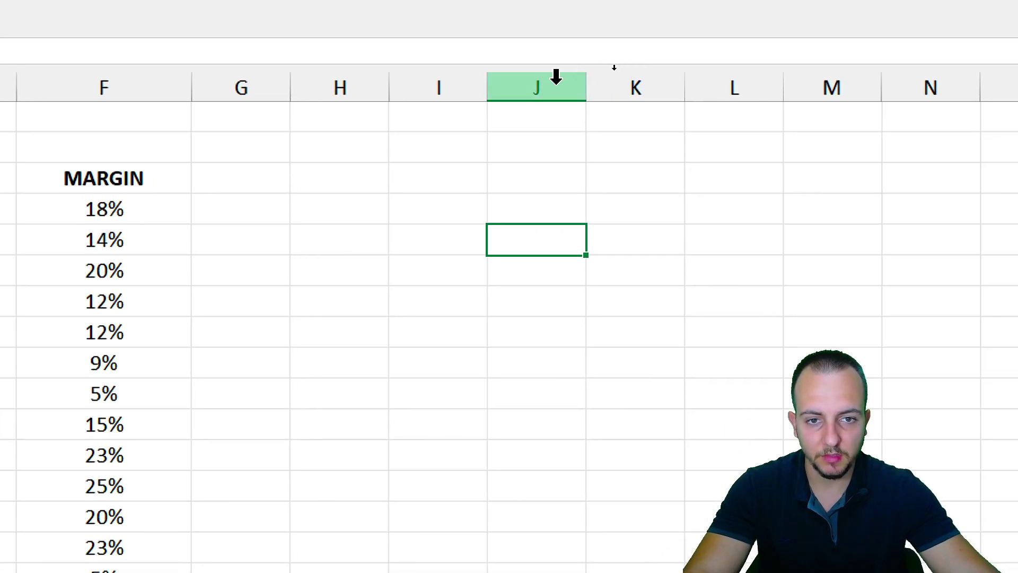
pyautogui.click(556, 77)
pyautogui.click(559, 230)
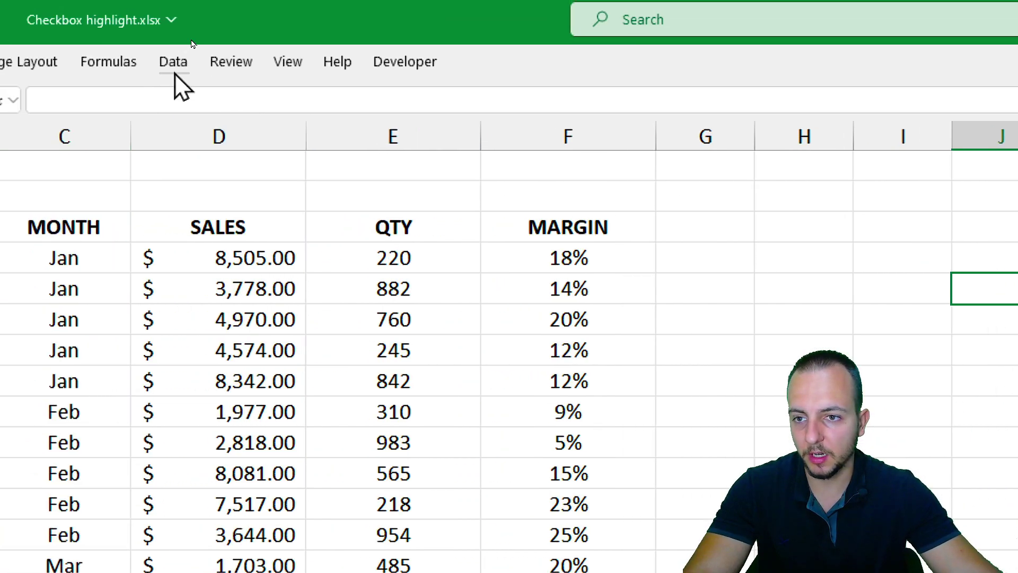
pyautogui.click(175, 70)
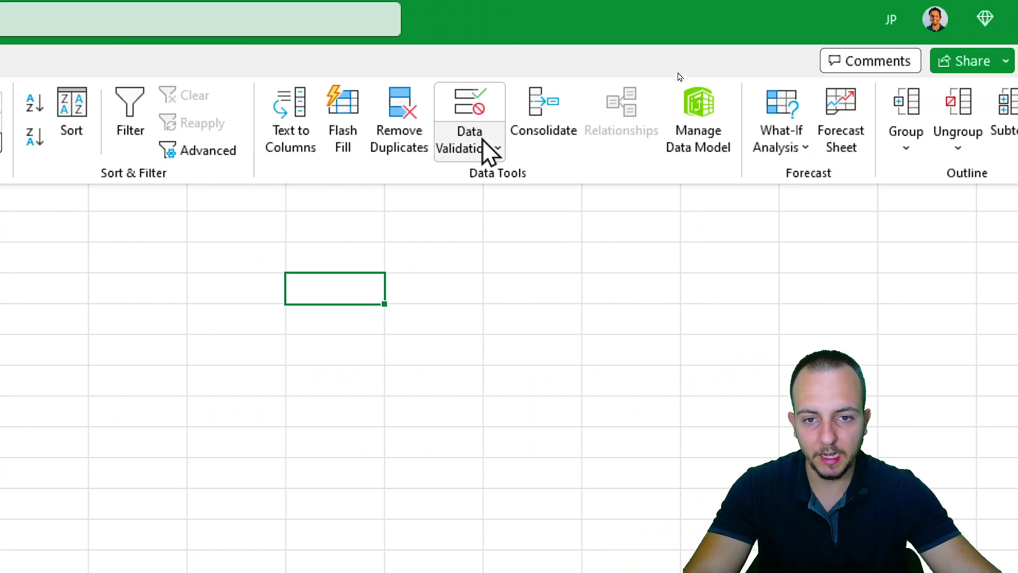
pyautogui.click(486, 146)
pyautogui.click(504, 179)
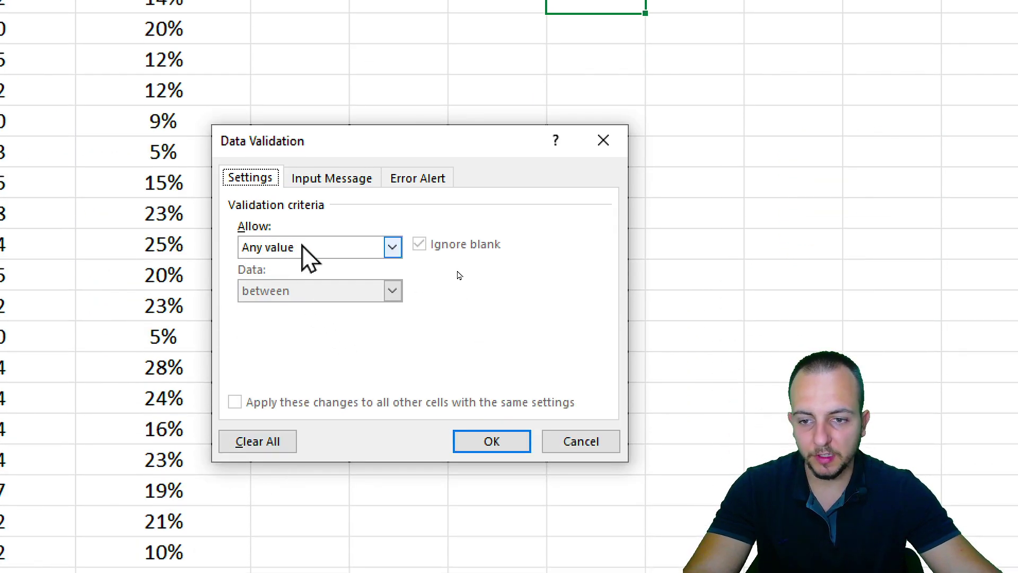
pyautogui.click(313, 246)
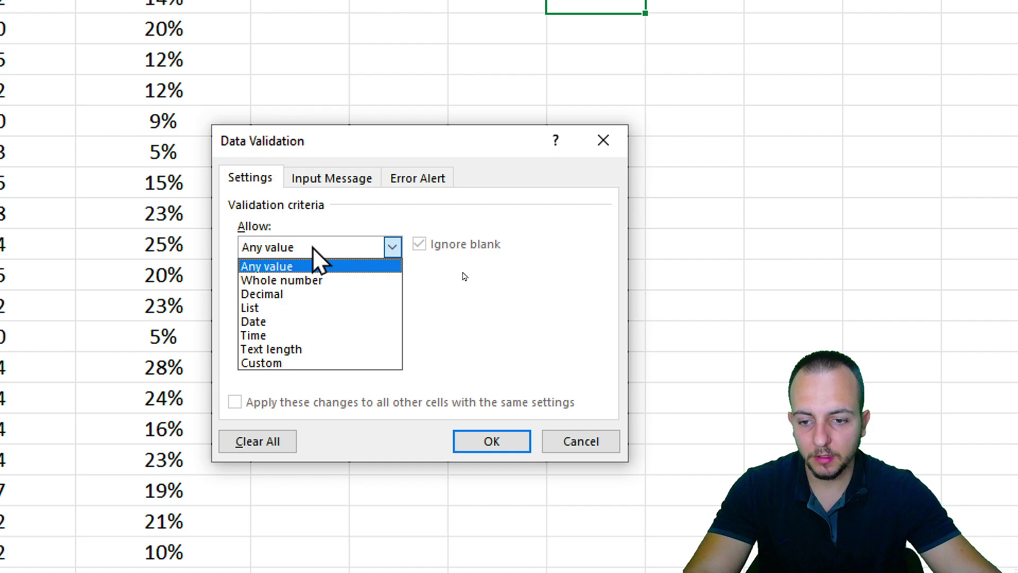
pyautogui.click(286, 307)
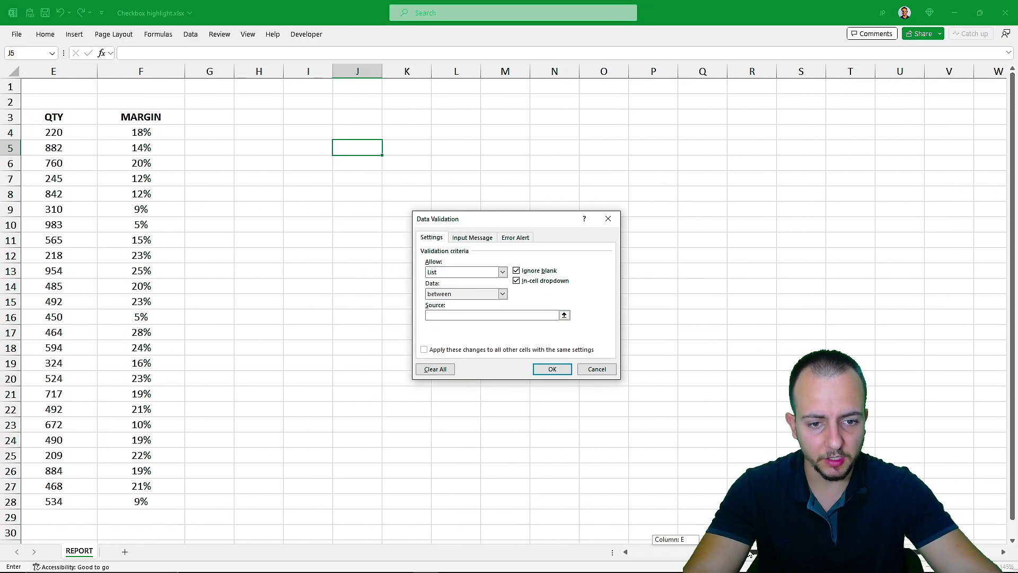
# Step: Set the validation list's source to the months in Y11:Y15 and apply the rule
pyautogui.moveTo(750, 554); pyautogui.dragTo(767, 554)
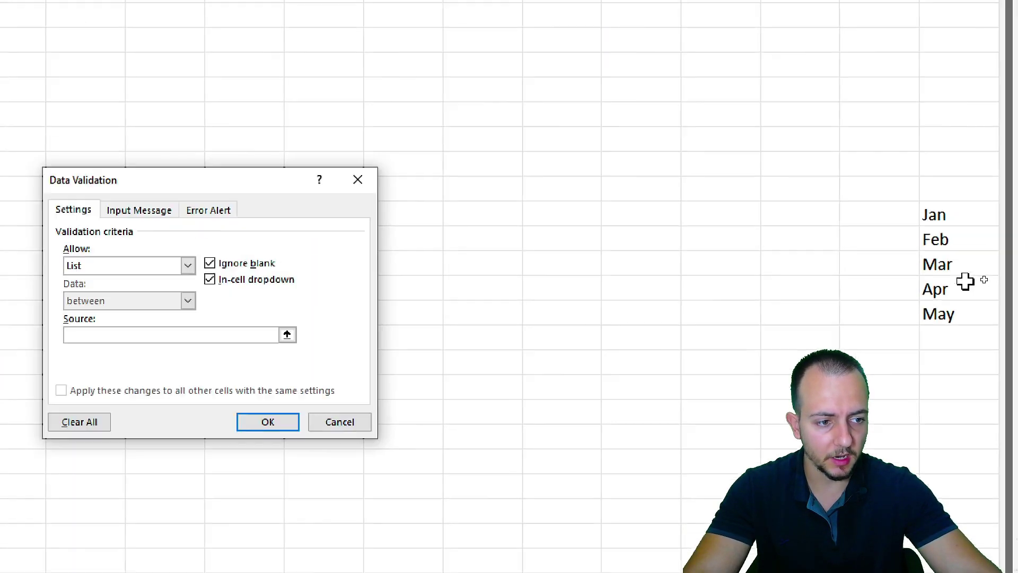
pyautogui.click(974, 243)
pyautogui.moveTo(932, 212); pyautogui.dragTo(919, 318)
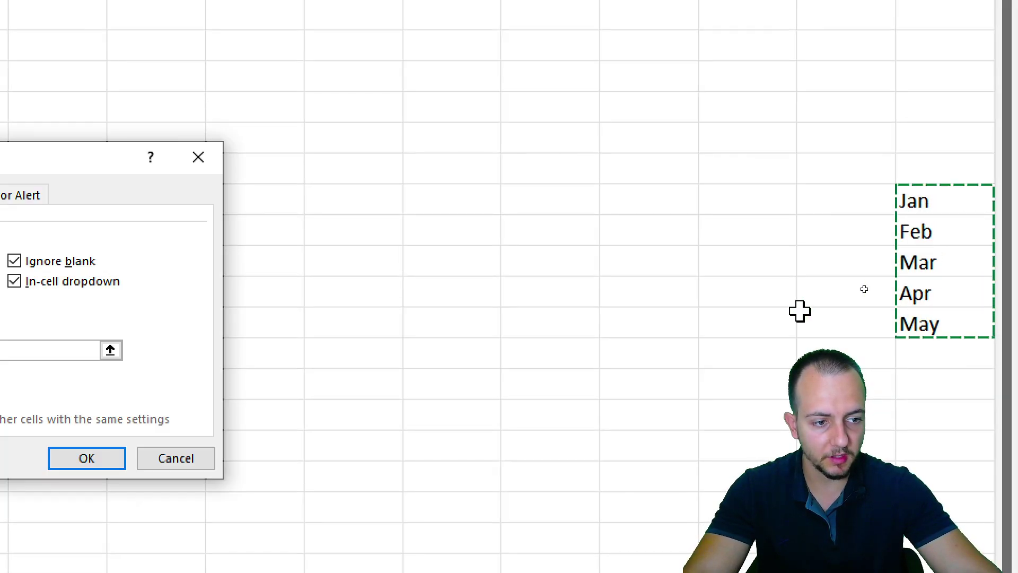
pyautogui.click(59, 456)
pyautogui.hscroll(-3, 379, 242)
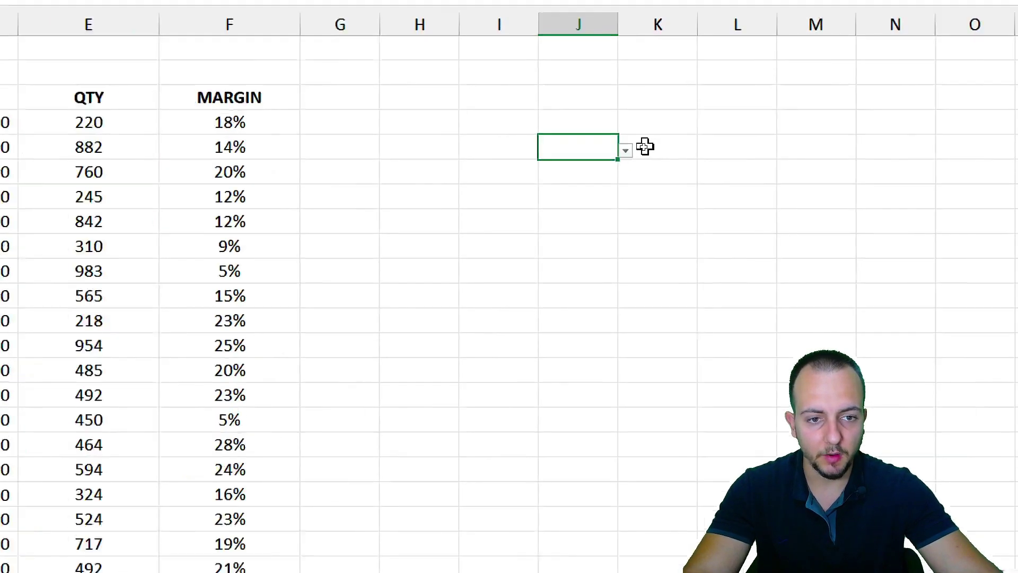
# Step: Try the month dropdown in J5 by choosing May and Apr, and leave it set to Feb
pyautogui.click(634, 150)
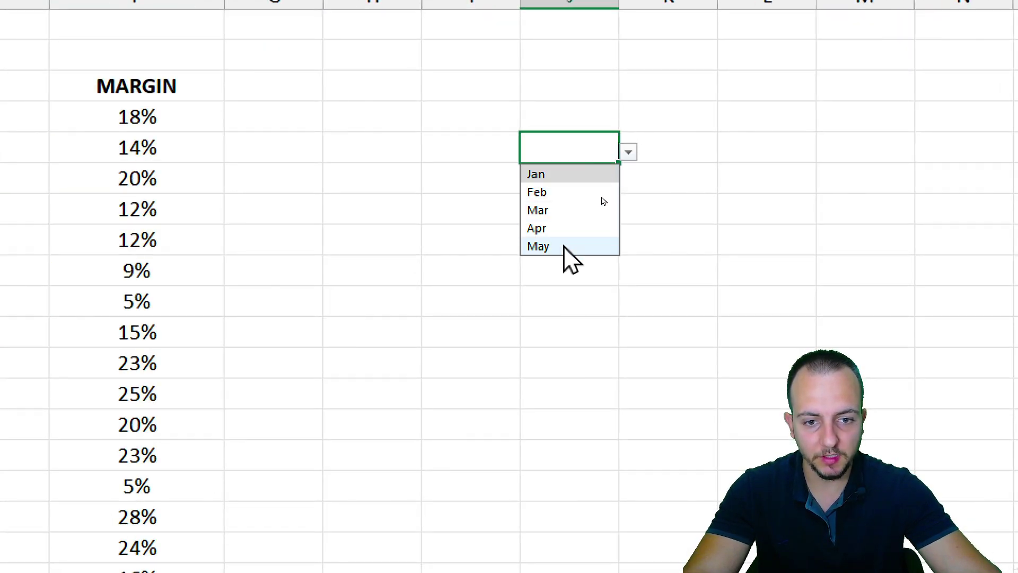
pyautogui.click(566, 246)
pyautogui.click(629, 154)
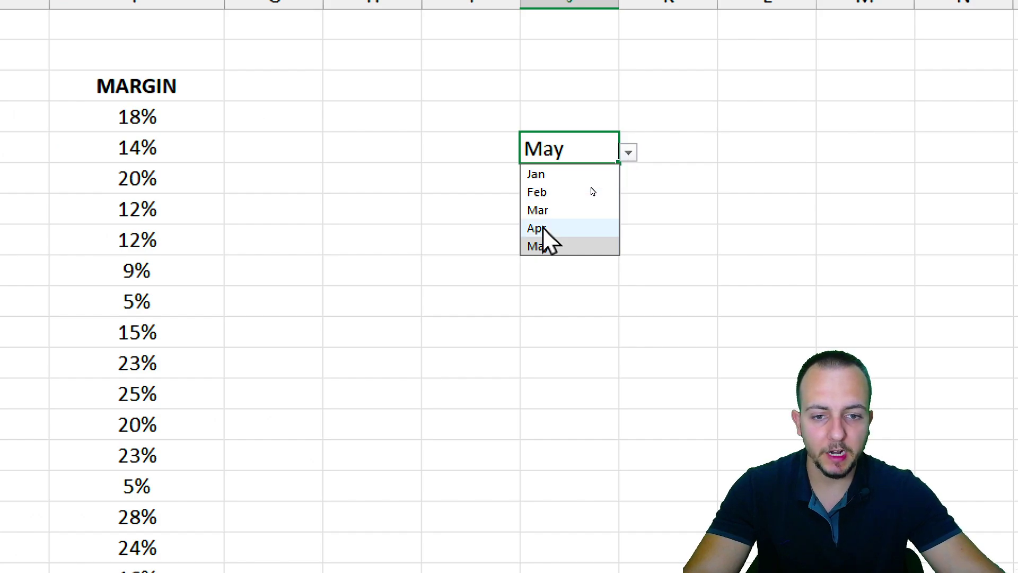
pyautogui.click(541, 229)
pyautogui.click(628, 152)
pyautogui.click(562, 192)
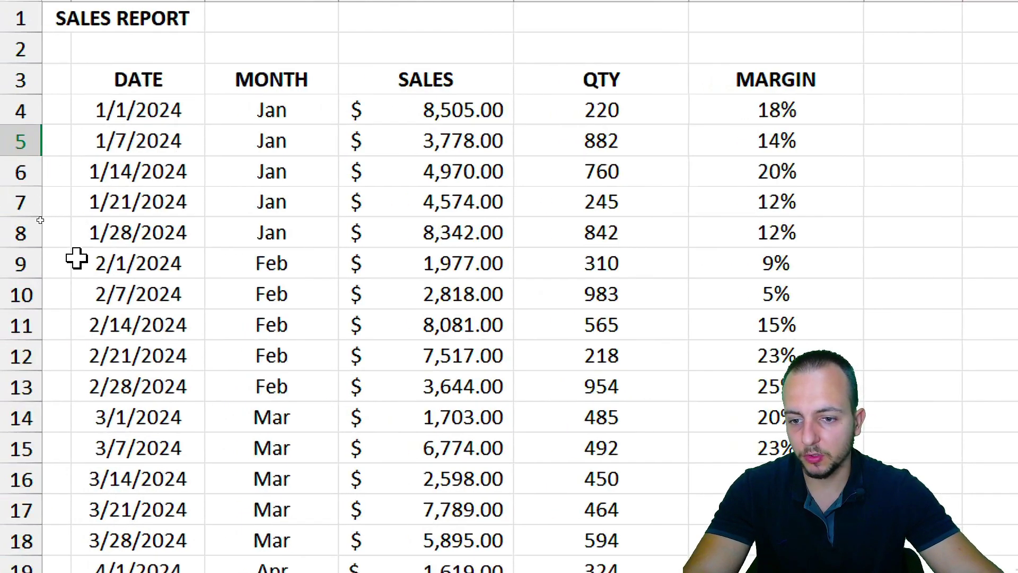
# Step: Examine the Feb entries in the MONTH column and their full rows B9:F13 by selecting them
pyautogui.moveTo(289, 155); pyautogui.dragTo(293, 274)
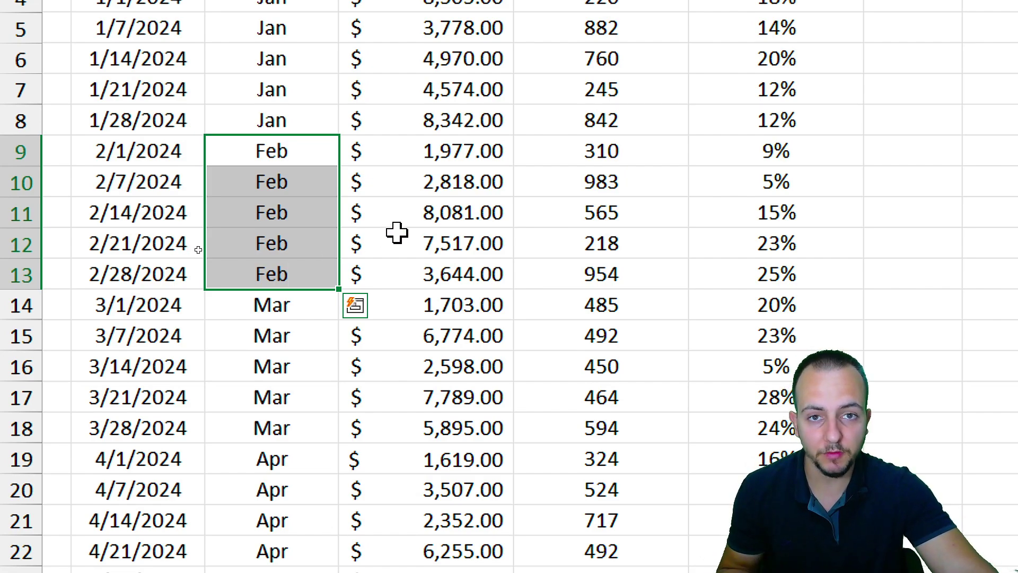
pyautogui.moveTo(170, 153); pyautogui.dragTo(760, 264)
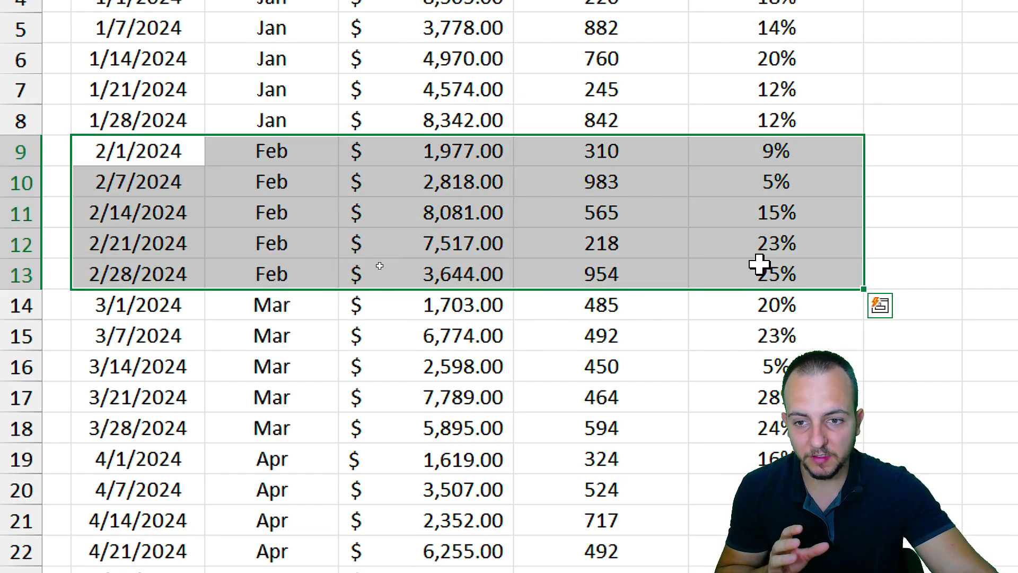
pyautogui.scroll(2, 403, 106)
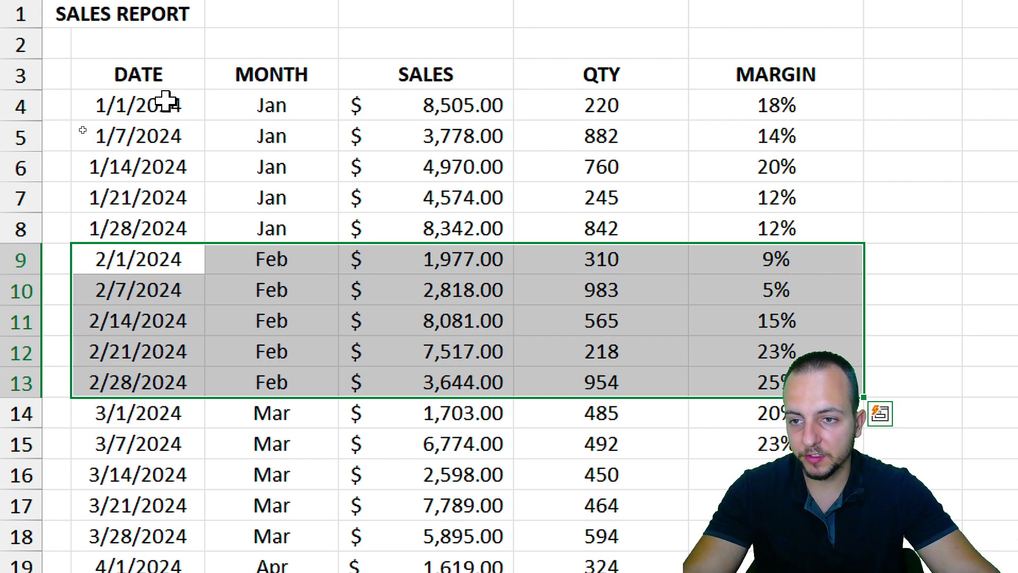
# Step: Select the report data B4:F28 and start a new conditional formatting rule that uses a formula to determine the cells
pyautogui.moveTo(166, 101); pyautogui.dragTo(745, 572)
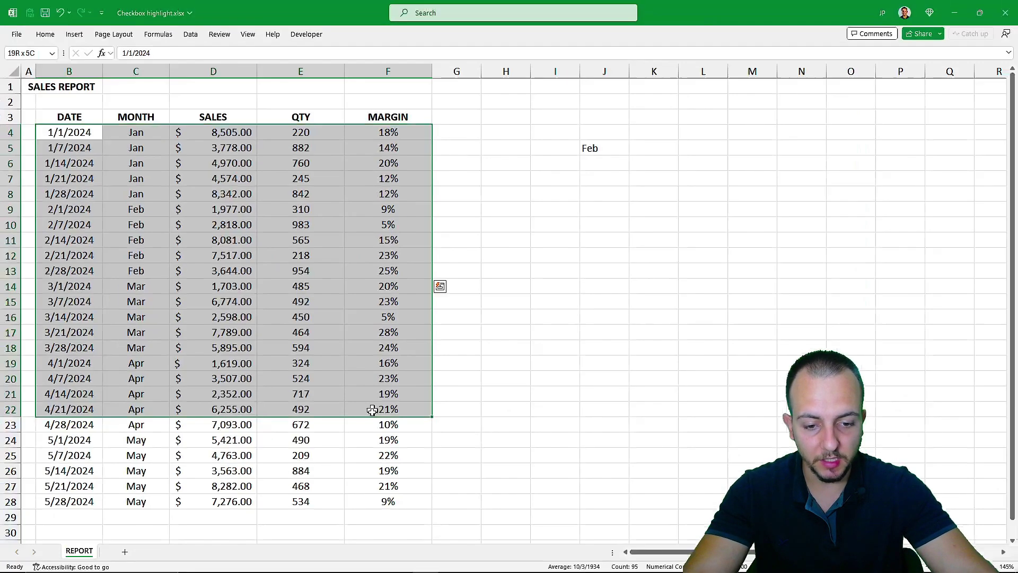
pyautogui.moveTo(372, 410); pyautogui.dragTo(332, 497)
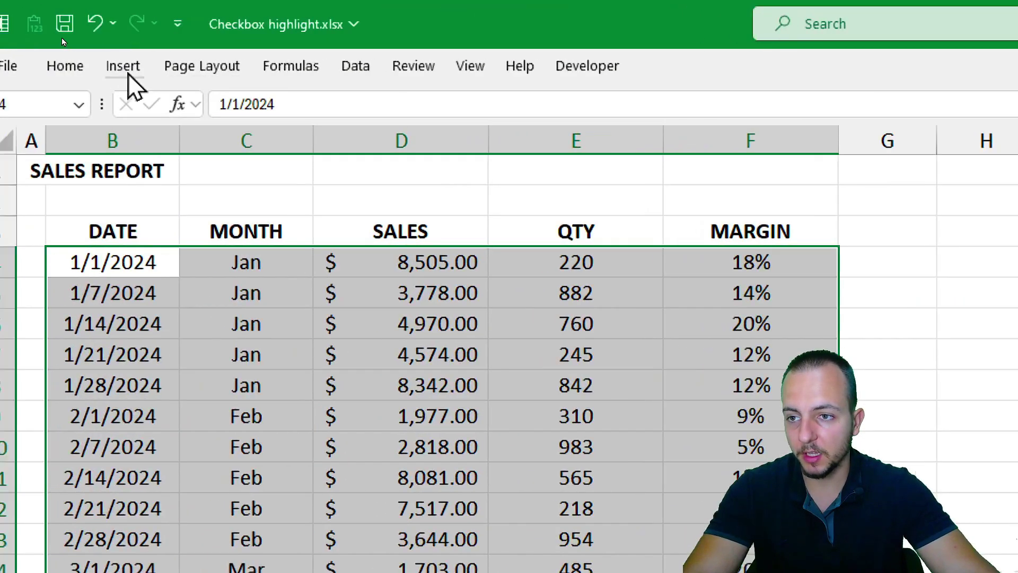
pyautogui.click(93, 68)
pyautogui.click(1000, 151)
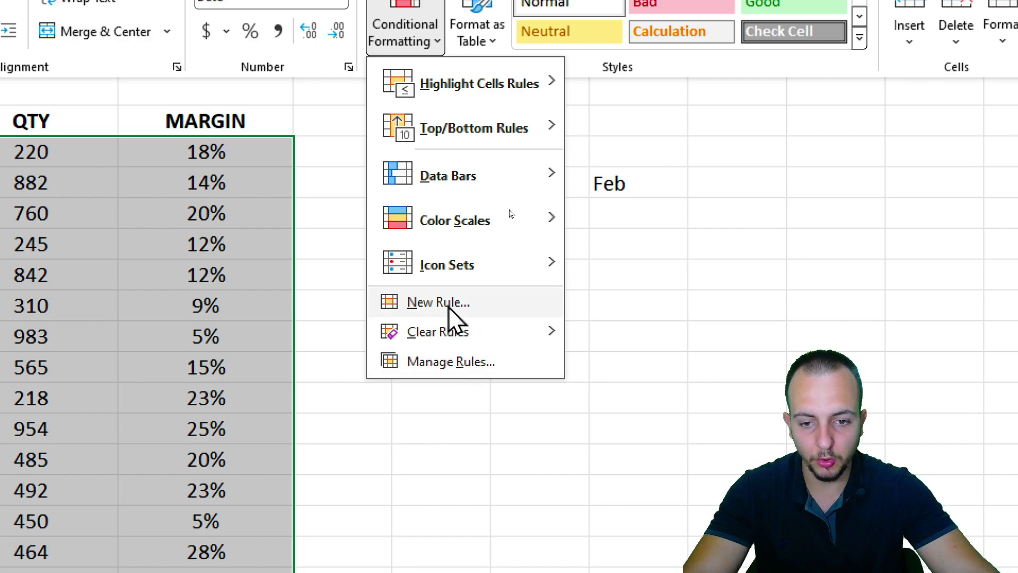
pyautogui.click(449, 308)
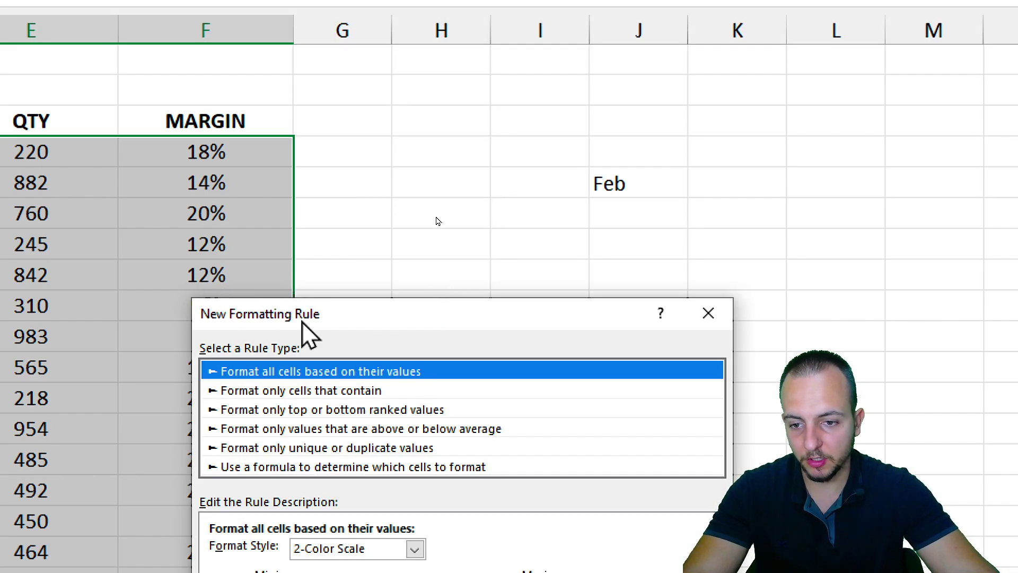
pyautogui.moveTo(301, 313); pyautogui.dragTo(242, 239)
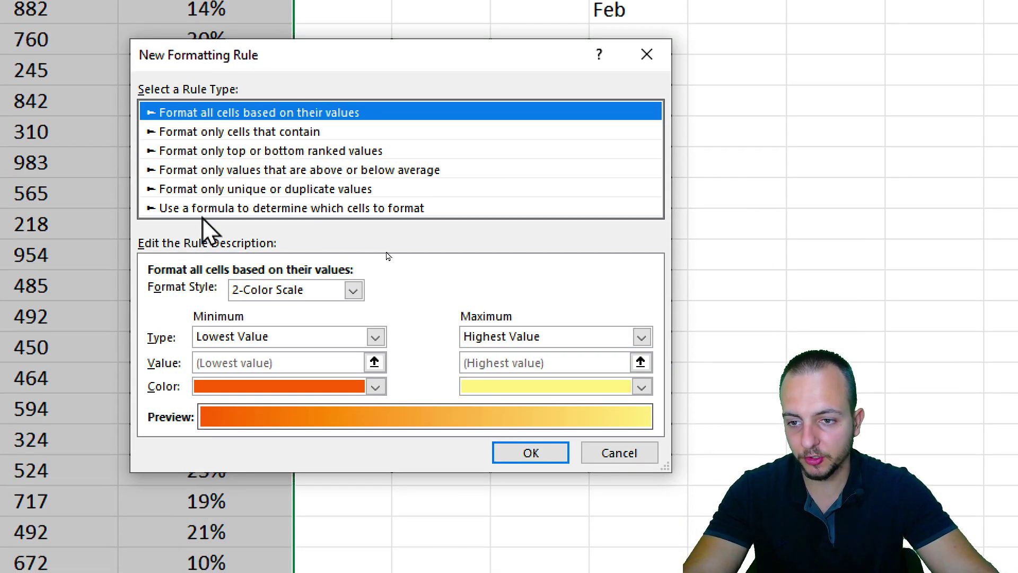
pyautogui.click(236, 207)
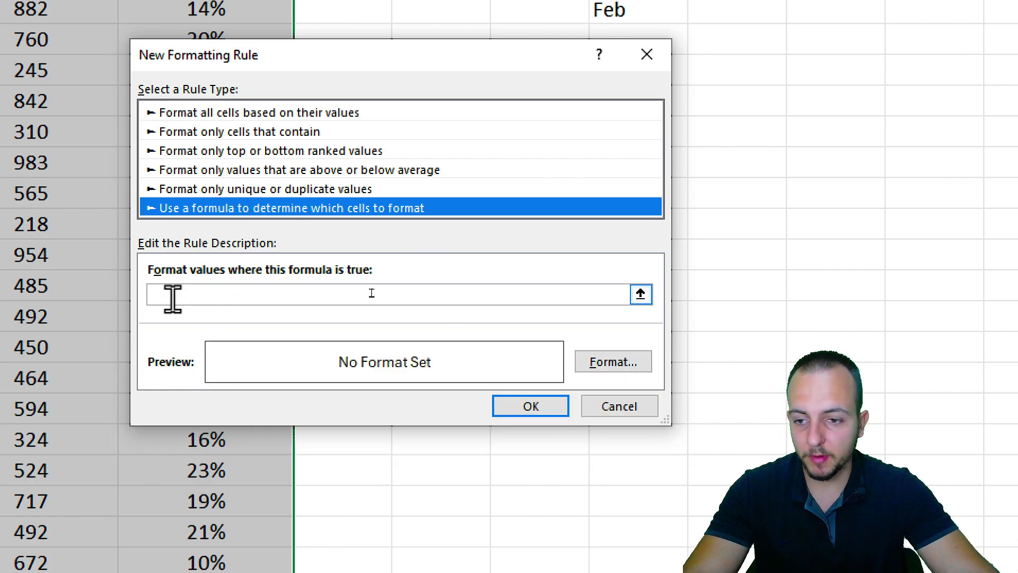
# Step: Enter the rule formula =$C4=$J$5 to match each row's month with the dropdown cell, and copy the formula
pyautogui.click(175, 295)
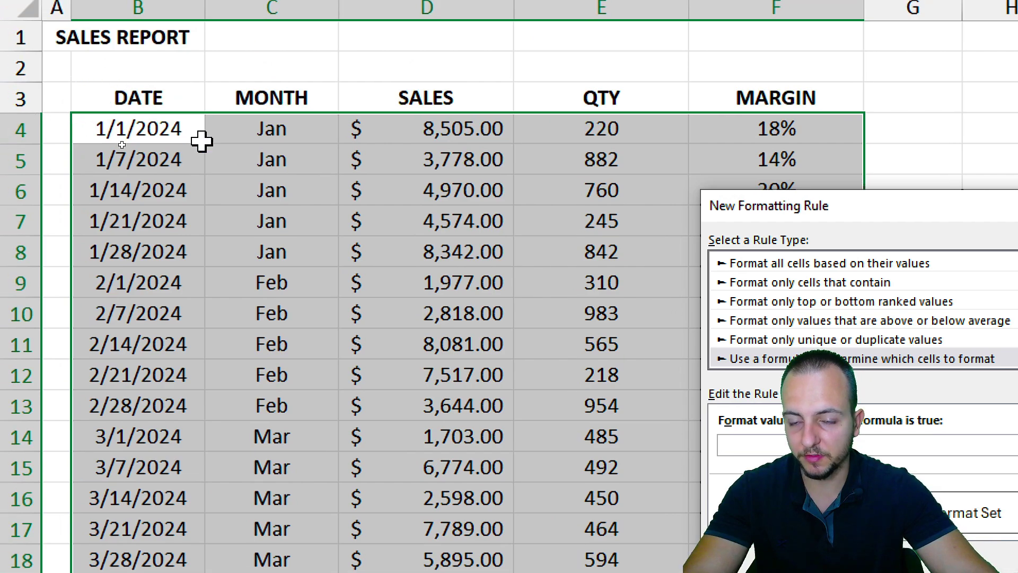
pyautogui.moveTo(242, 111)
pyautogui.mouseDown()
pyautogui.moveTo(313, 151)
pyautogui.moveTo(374, 218)
pyautogui.mouseUp()
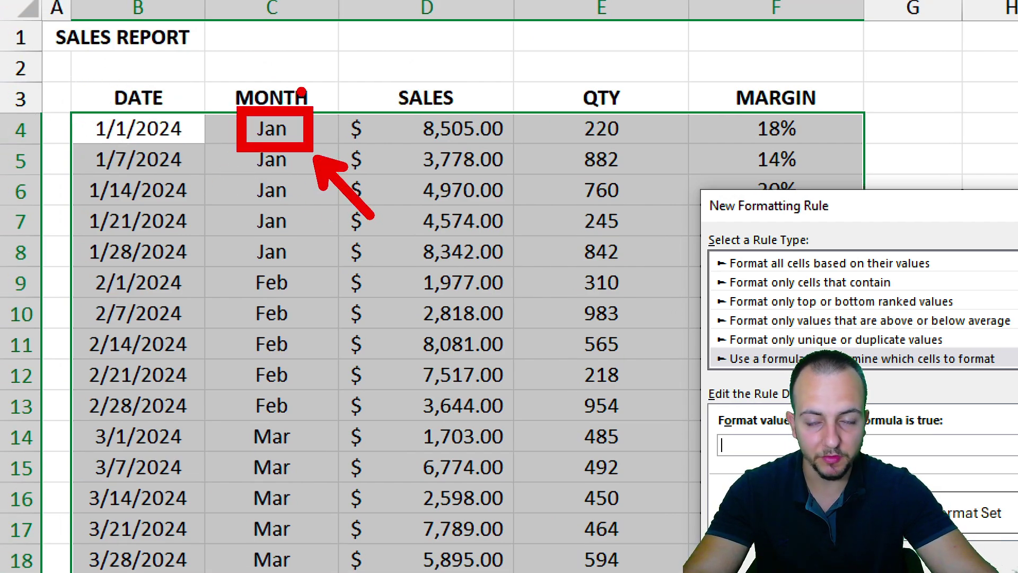
pyautogui.moveTo(301, 91)
pyautogui.mouseDown()
pyautogui.moveTo(318, 148)
pyautogui.moveTo(244, 87)
pyautogui.moveTo(193, 127)
pyautogui.mouseUp()
pyautogui.press('Escape')
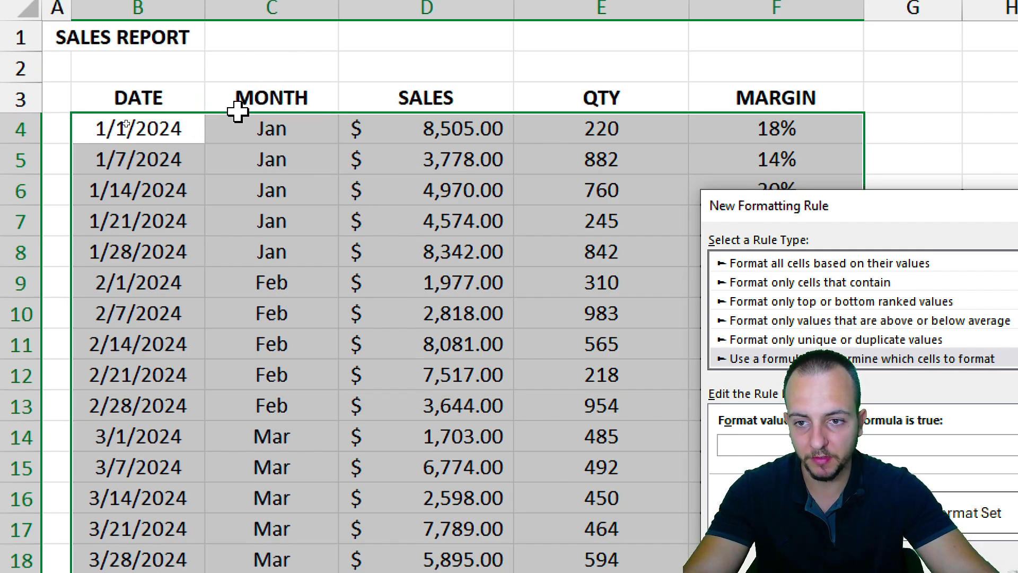
pyautogui.click(317, 129)
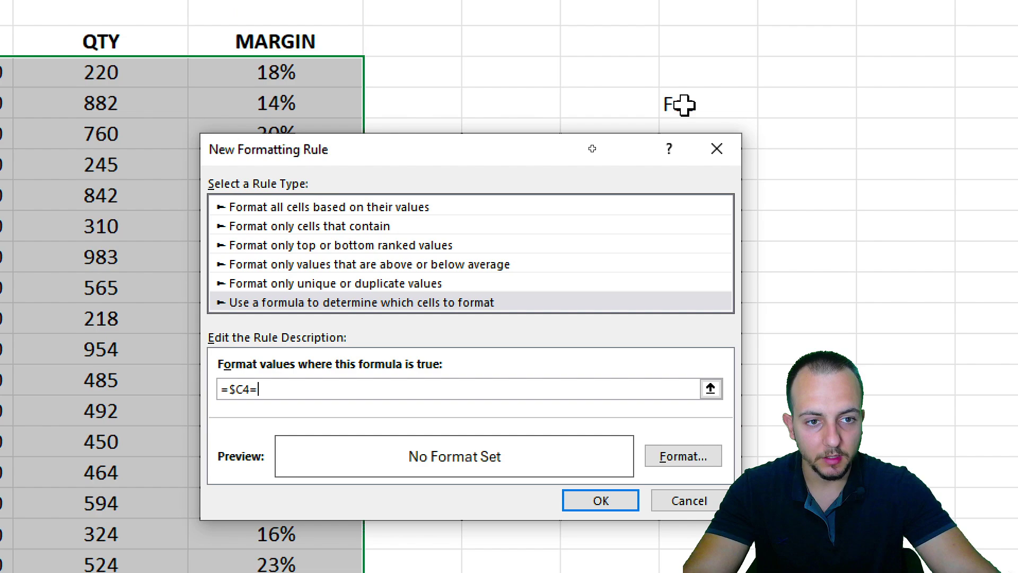
pyautogui.click(684, 104)
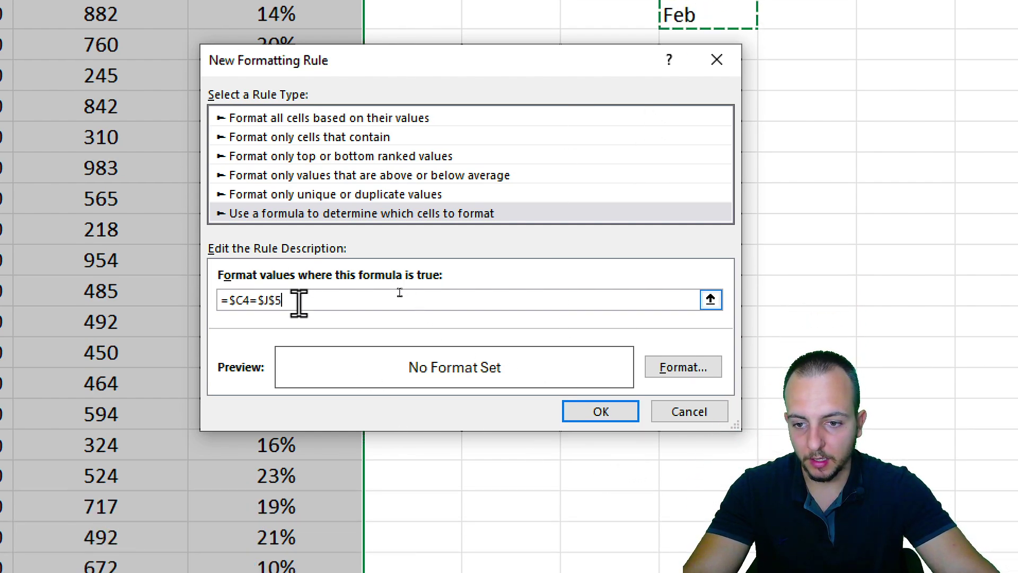
pyautogui.moveTo(296, 387); pyautogui.dragTo(215, 389)
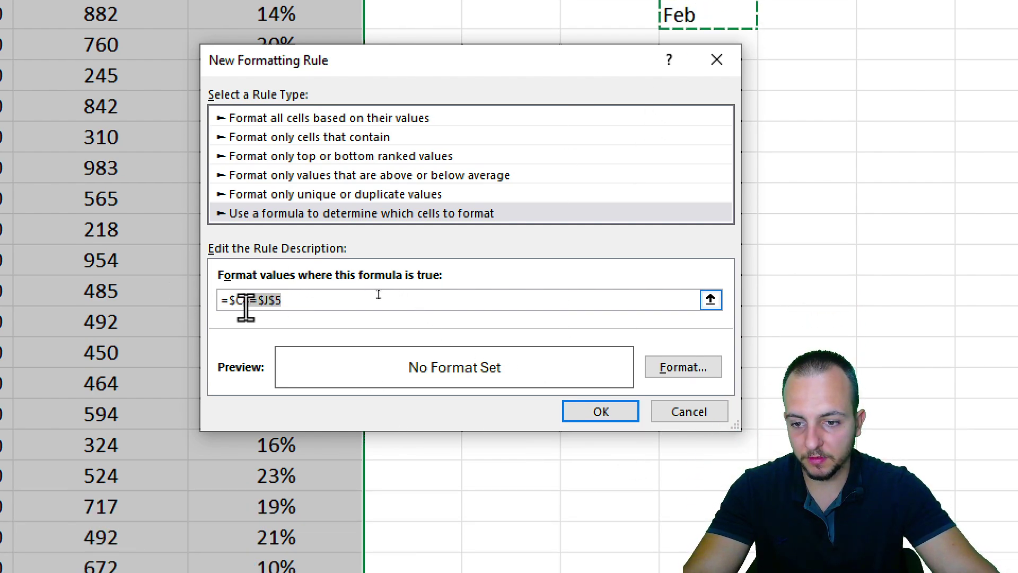
pyautogui.hotkey('ctrl', 'c')
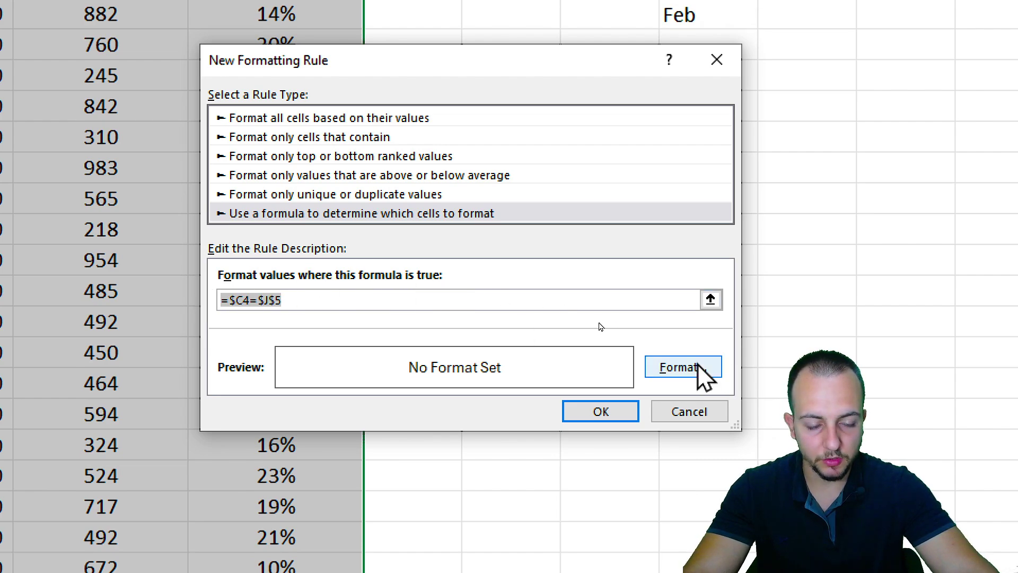
# Step: Give the rule the lightest blue background fill and apply it to the report data
pyautogui.click(685, 367)
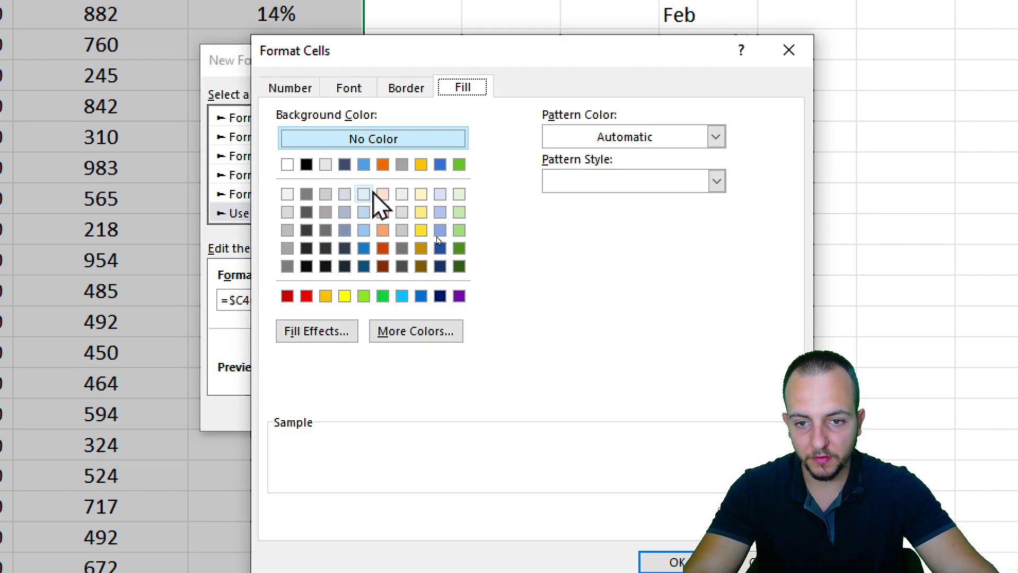
pyautogui.click(364, 212)
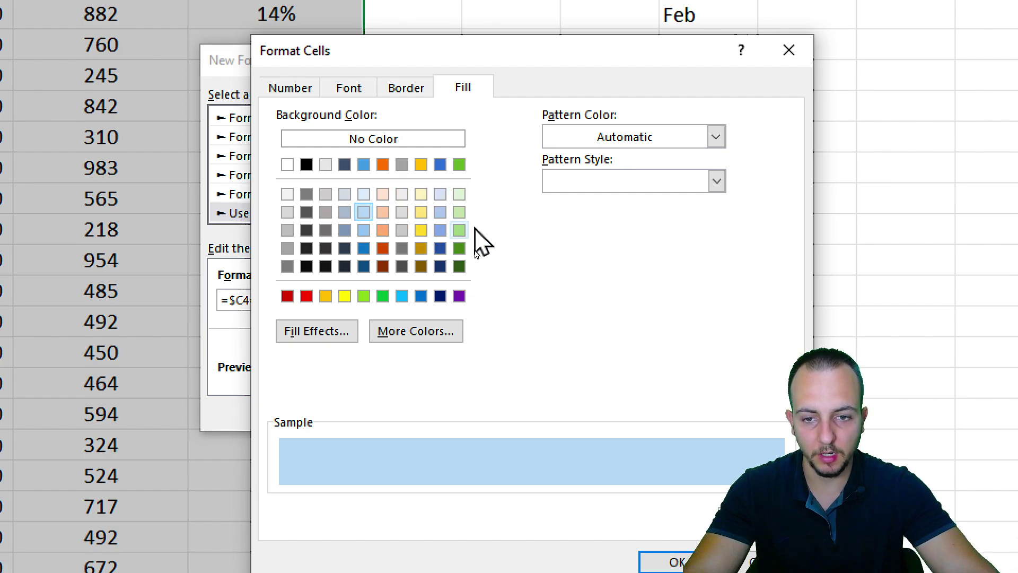
pyautogui.click(363, 194)
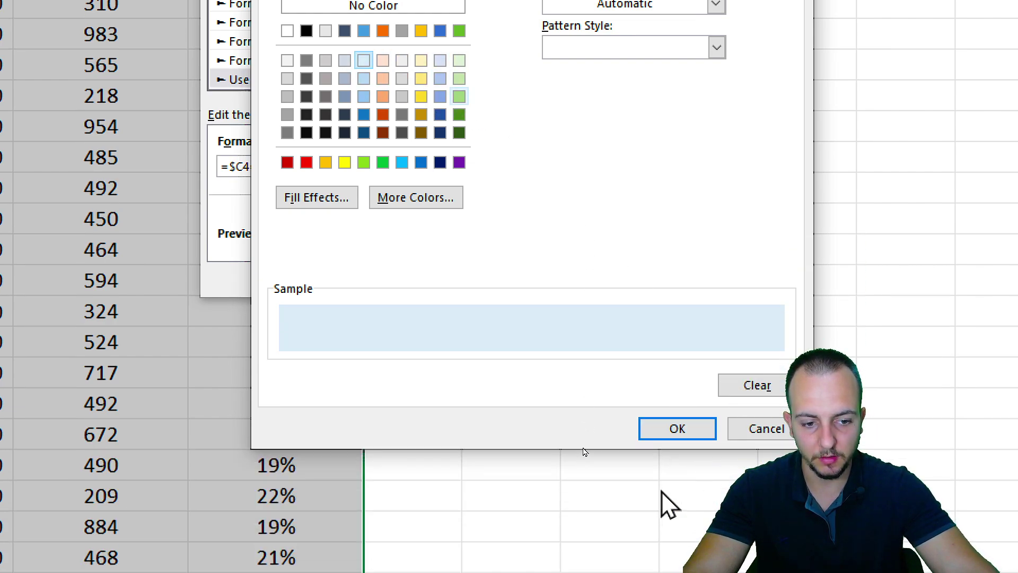
pyautogui.click(693, 428)
pyautogui.click(613, 284)
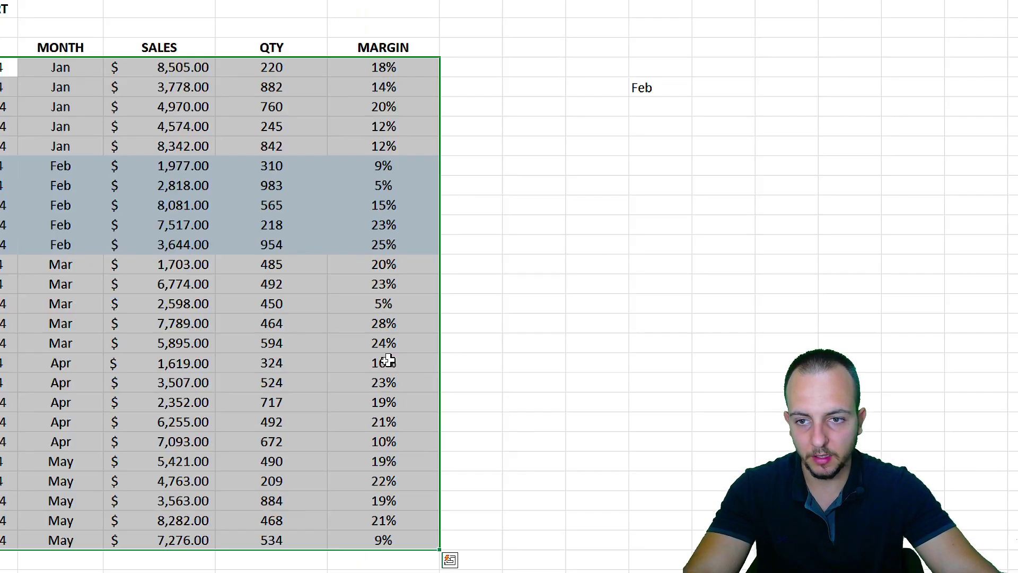
# Step: Test the month highlighting by choosing Apr, May and Apr again in the dropdown cell J5
pyautogui.click(38, 250)
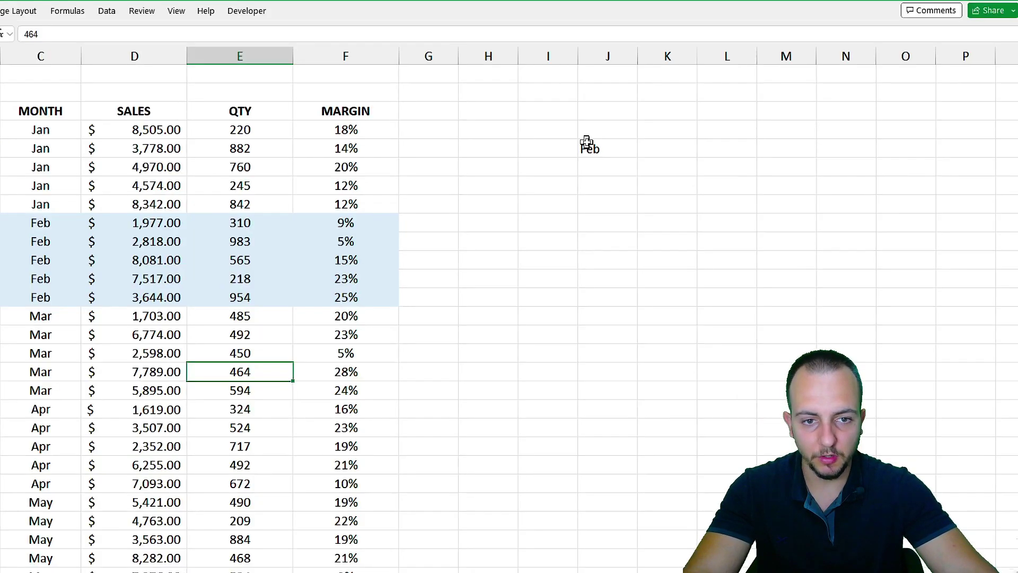
pyautogui.click(615, 146)
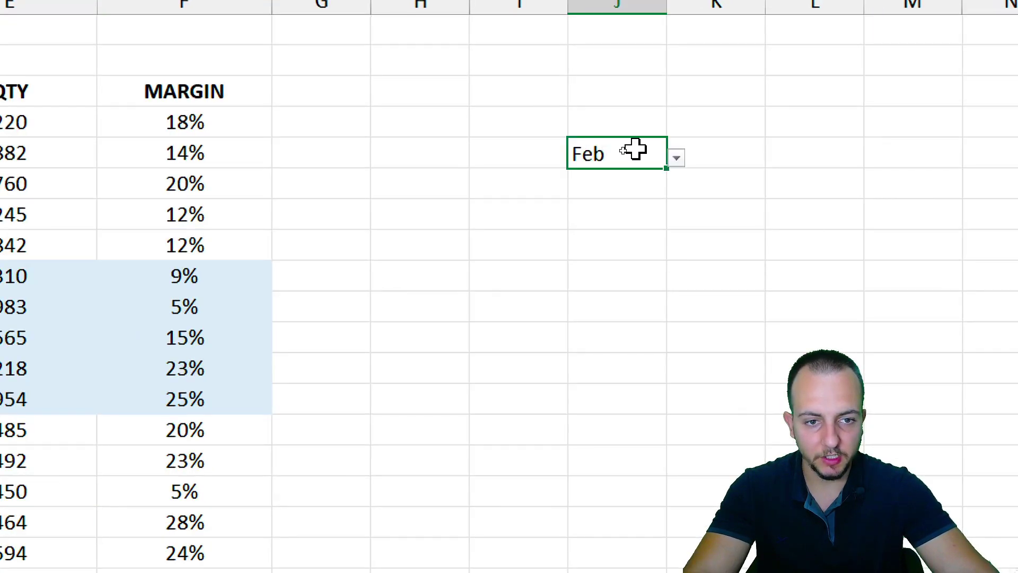
pyautogui.click(634, 151)
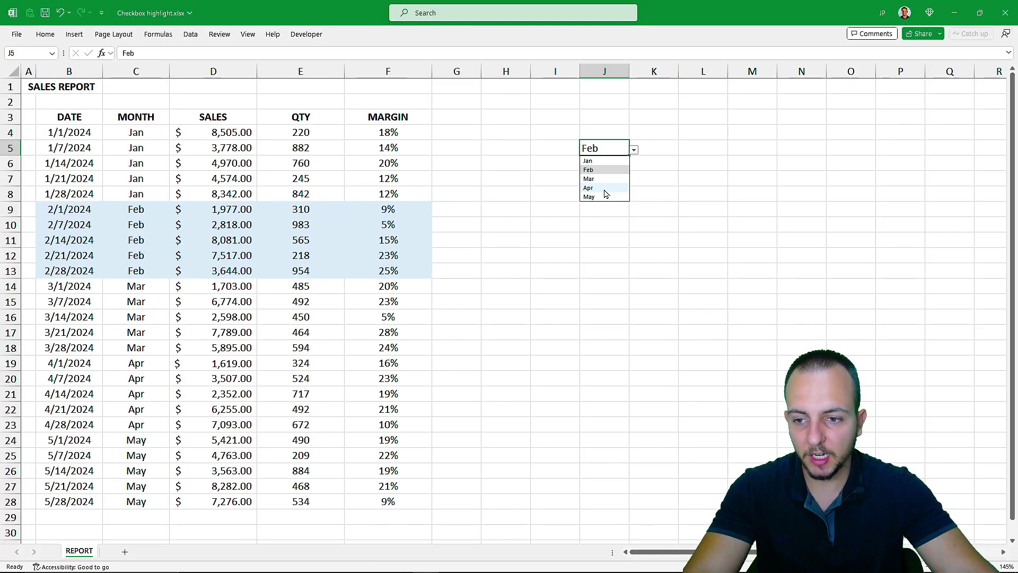
pyautogui.click(589, 188)
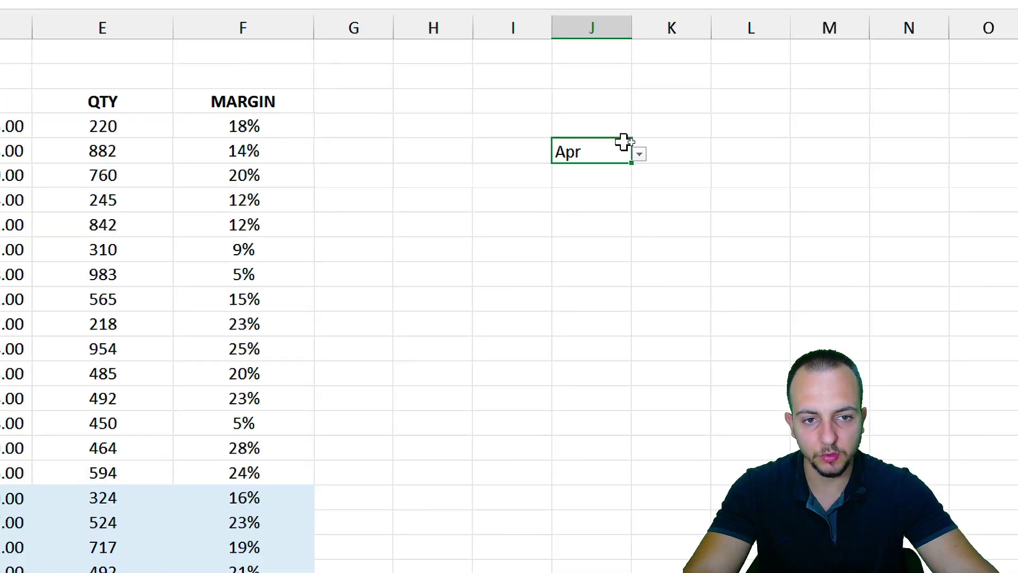
pyautogui.click(634, 150)
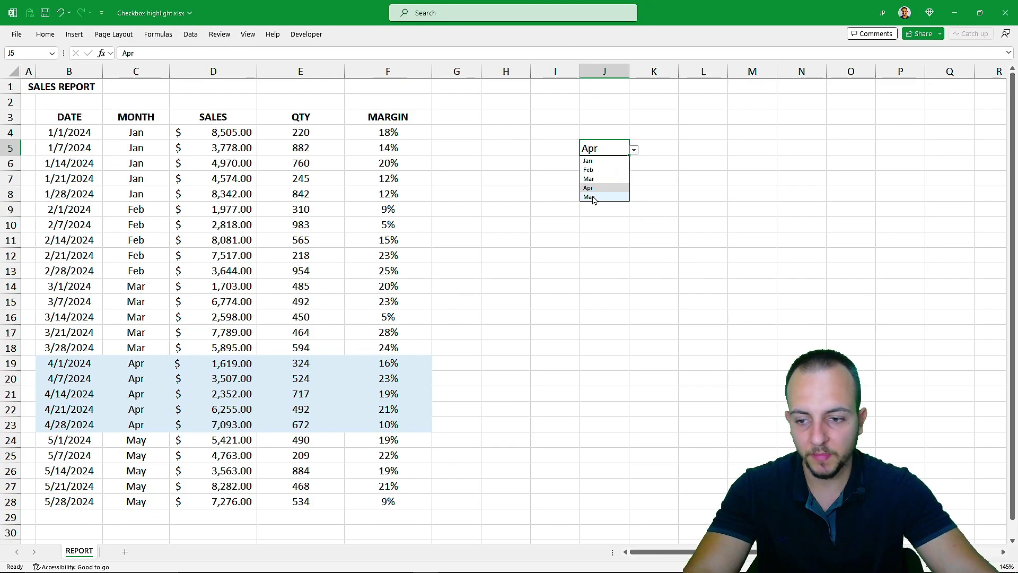
pyautogui.click(541, 251)
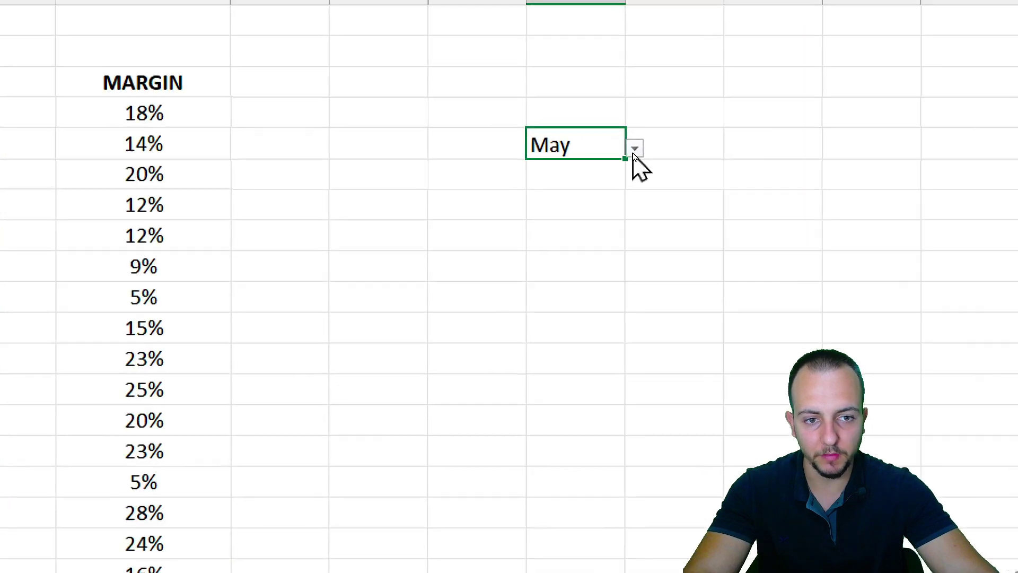
pyautogui.click(634, 150)
pyautogui.click(567, 195)
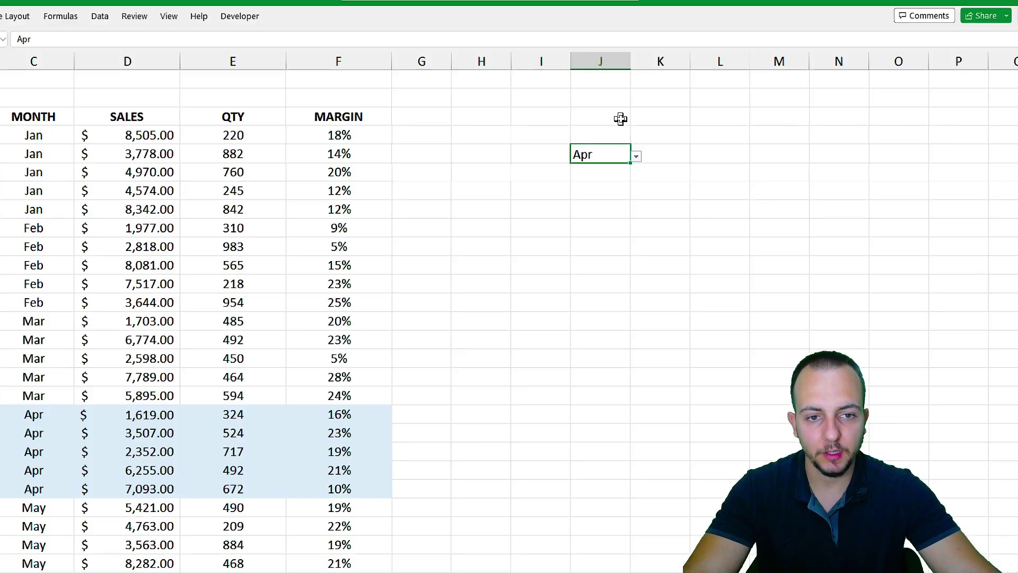
# Step: Insert a form-control check box spanning J3:K3 above the month dropdown
pyautogui.click(607, 130)
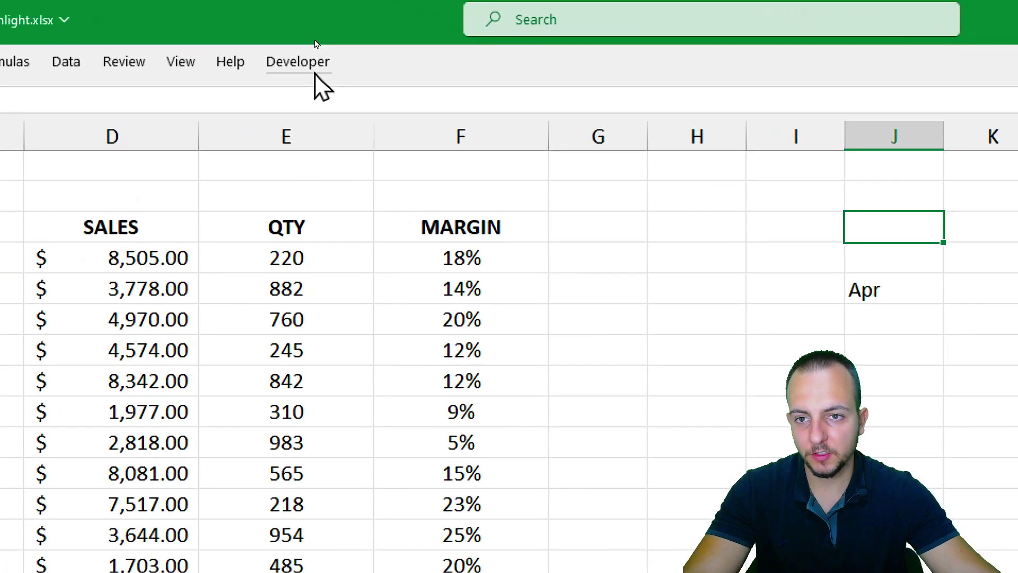
pyautogui.click(318, 40)
pyautogui.click(174, 136)
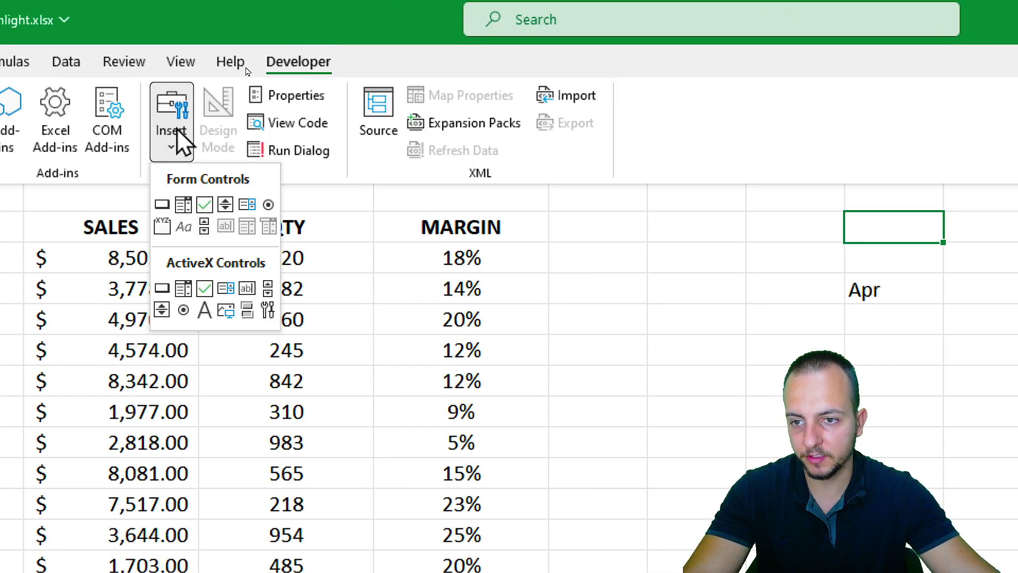
pyautogui.click(205, 206)
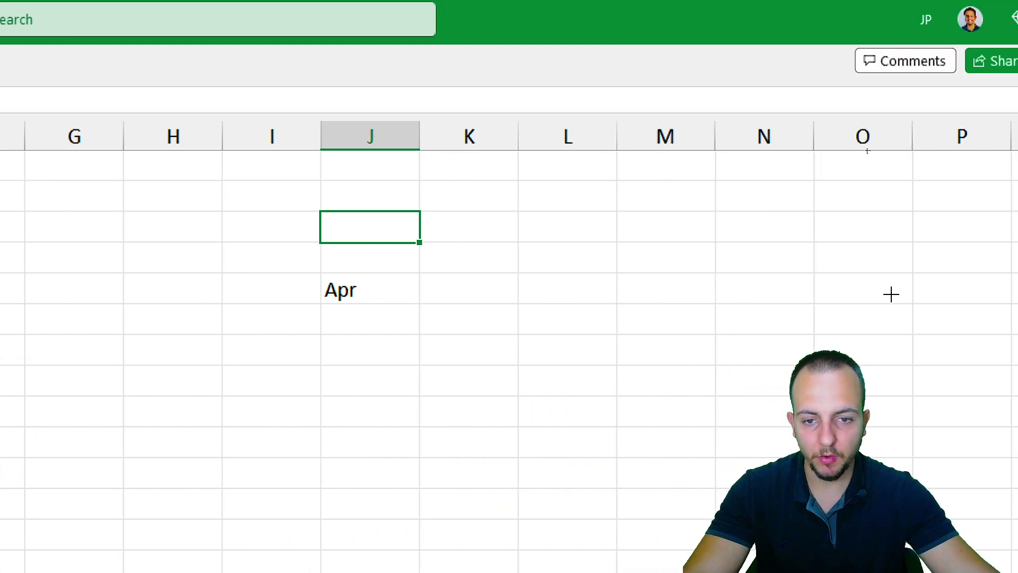
pyautogui.moveTo(316, 211); pyautogui.dragTo(529, 240)
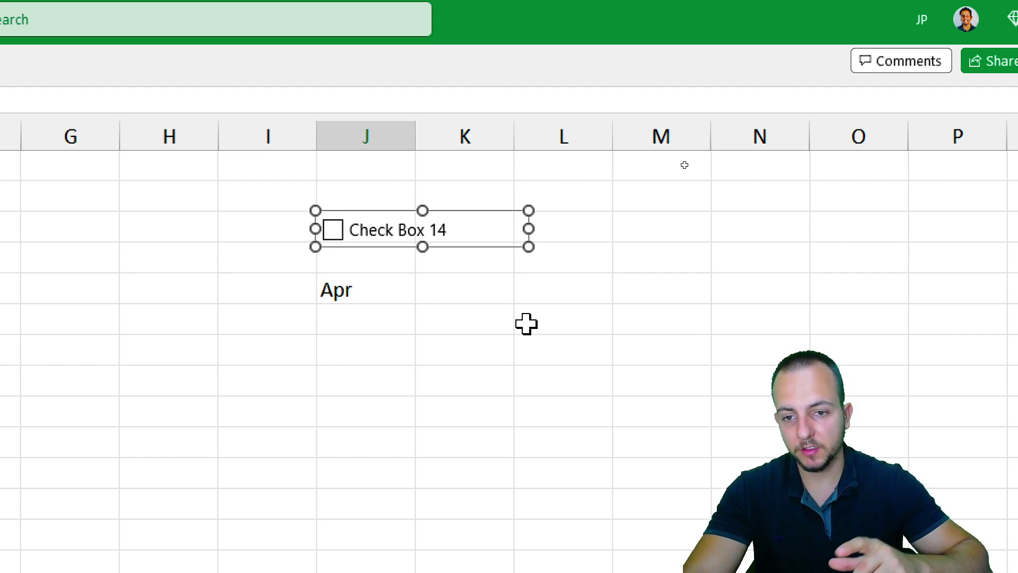
# Step: Nudge the new check box slightly upward to leave more room above the month dropdown
pyautogui.press('Up')
pyautogui.press('Up')
pyautogui.press('Up')
pyautogui.press('Up')
pyautogui.press('Up')
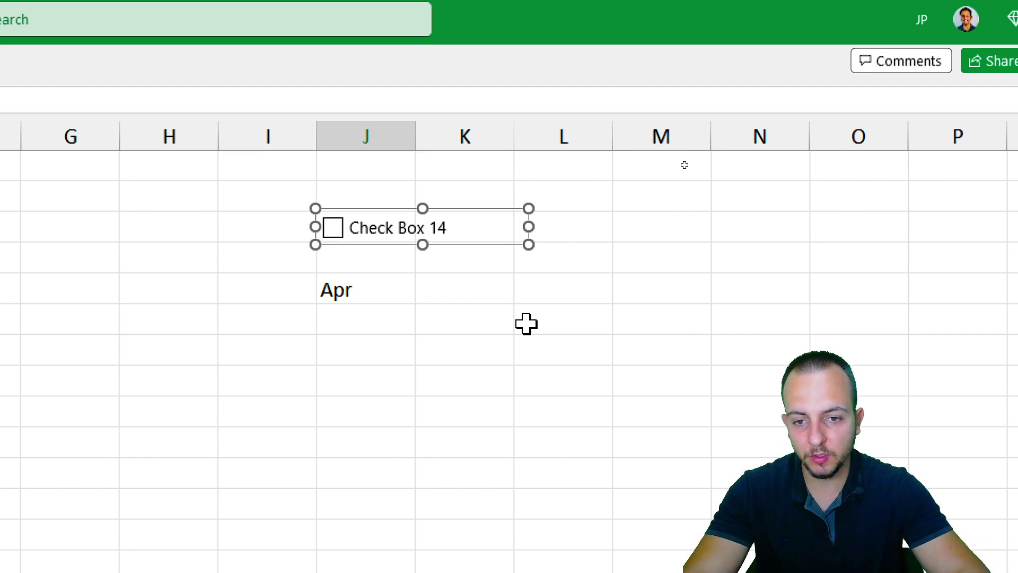
pyautogui.press('Up')
pyautogui.press('Up')
pyautogui.press('Up')
pyautogui.press('Up')
pyautogui.press('Up')
pyautogui.press('Up')
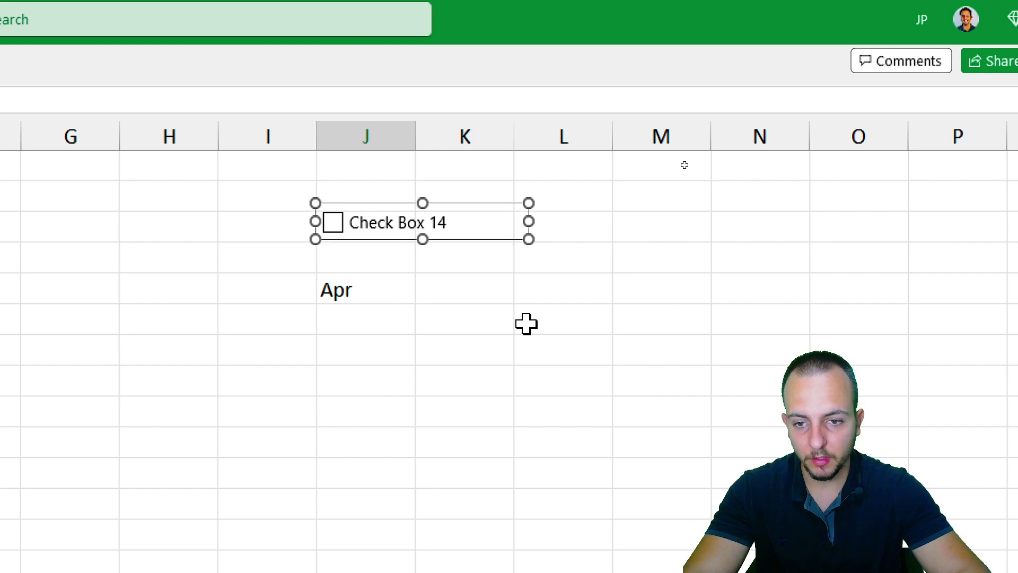
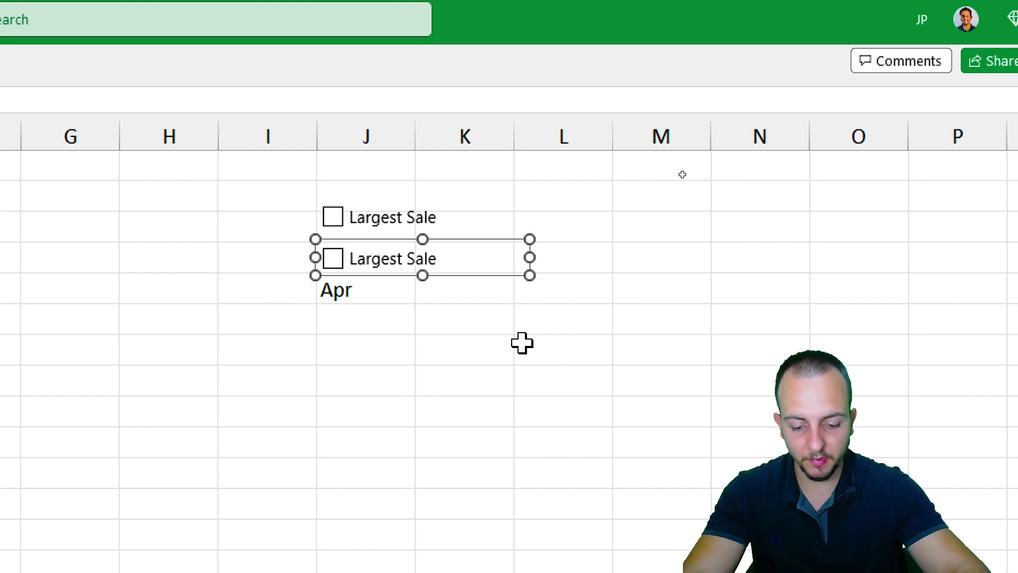
# Step: Change the duplicated check box's caption to Smallest Sale
pyautogui.write('Smallest')
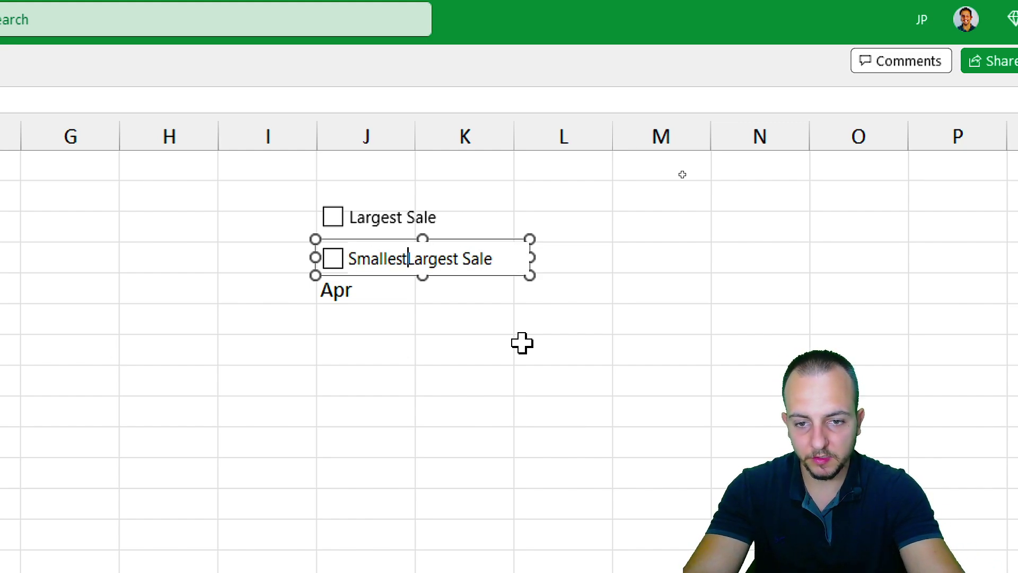
pyautogui.press('Delete')
pyautogui.press('Delete')
pyautogui.press('Delete')
pyautogui.press('Delete')
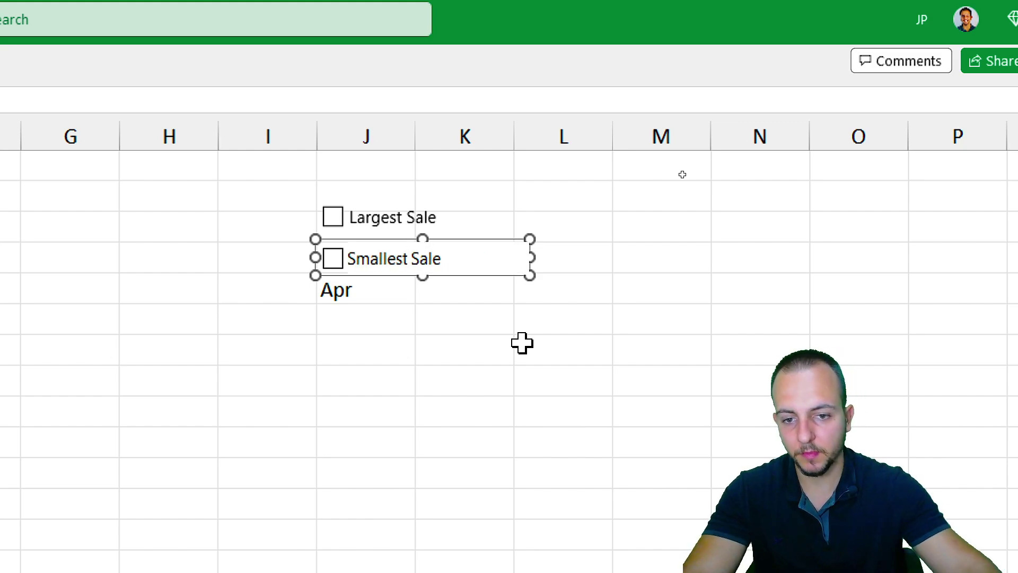
pyautogui.click(522, 343)
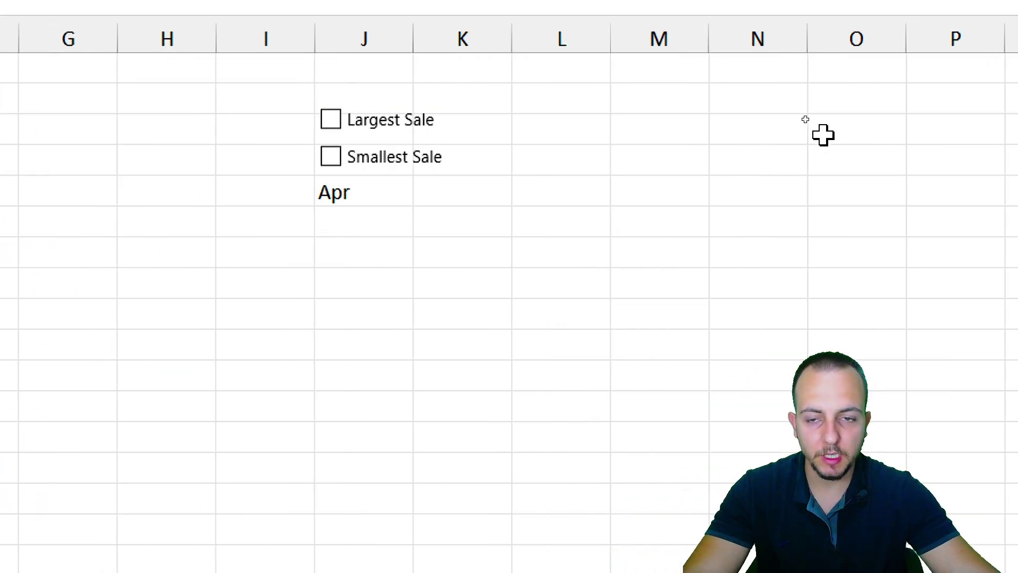
# Step: Link the Largest Sale check box to cell $J$3 and give it 3-D shading
pyautogui.rightClick(383, 126)
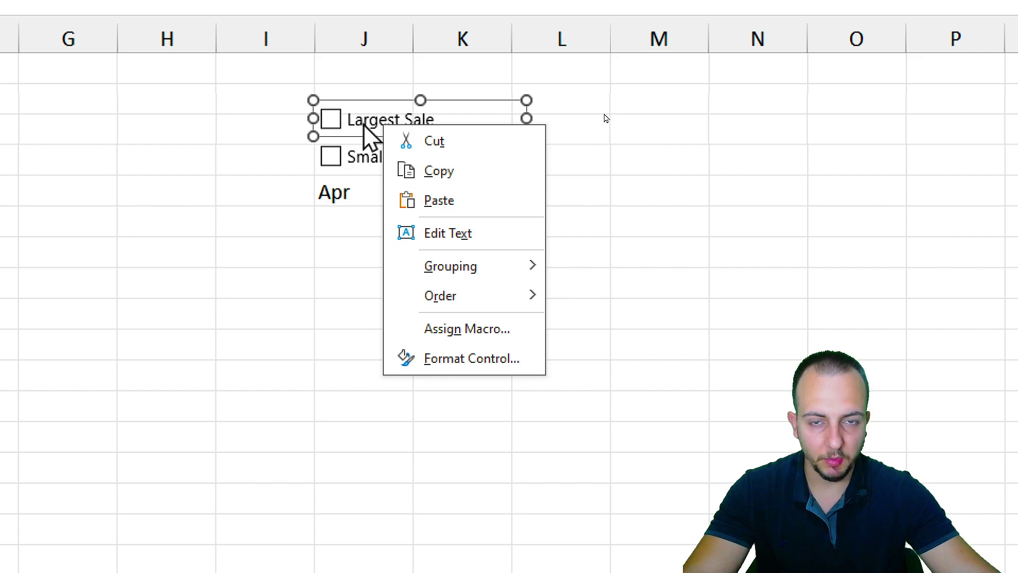
pyautogui.click(470, 359)
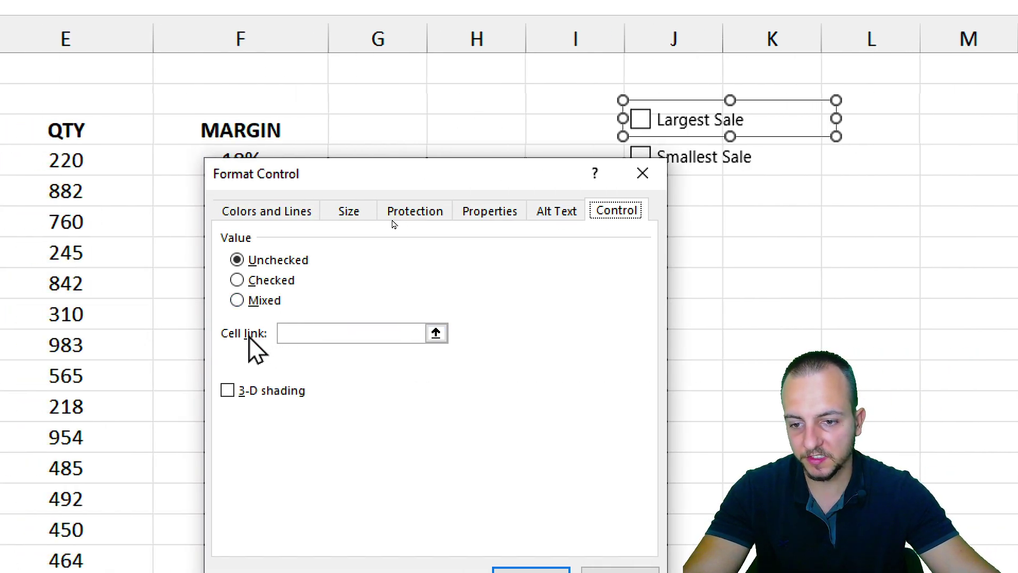
pyautogui.click(436, 333)
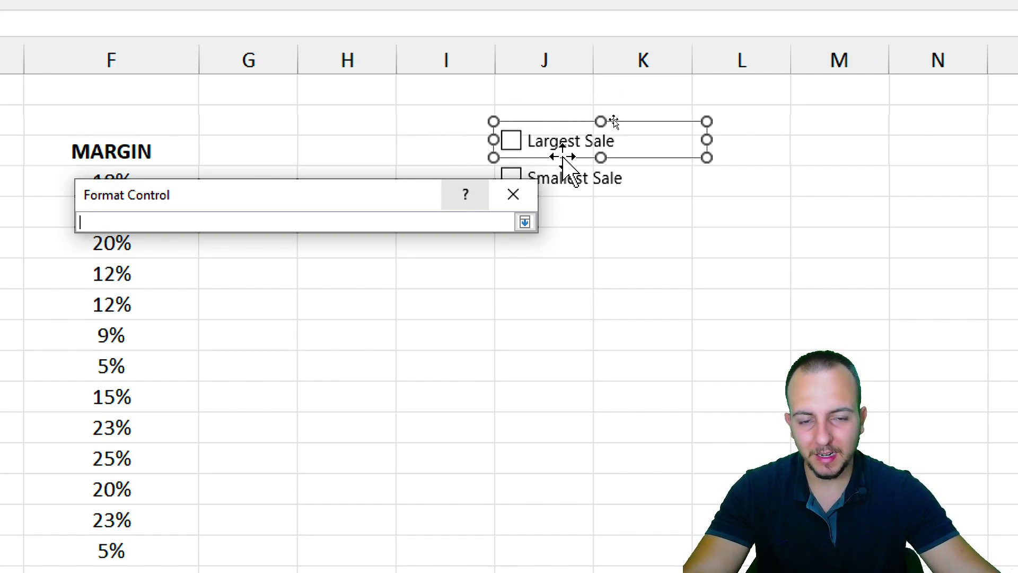
pyautogui.moveTo(386, 202); pyautogui.dragTo(352, 313)
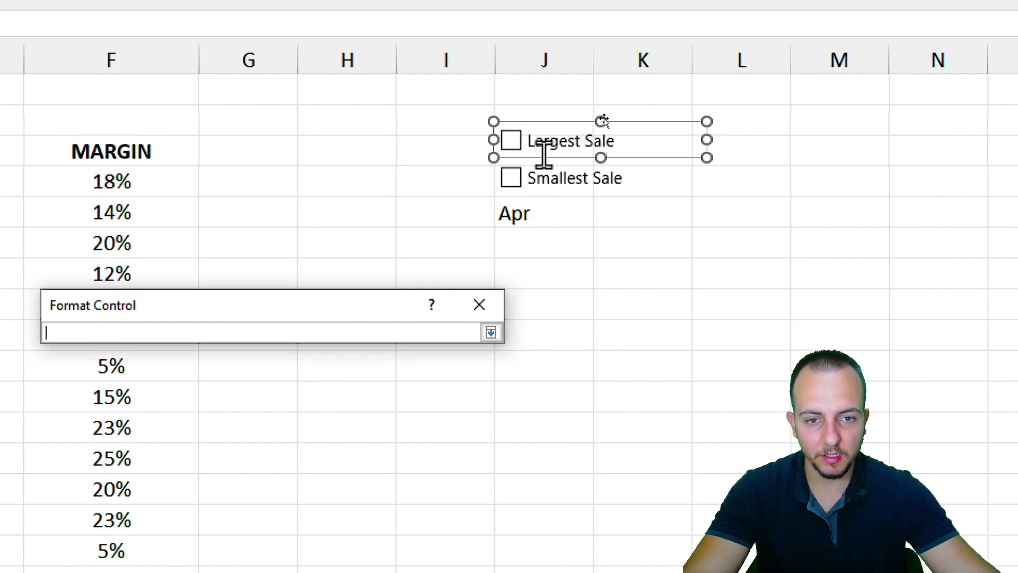
pyautogui.click(318, 123)
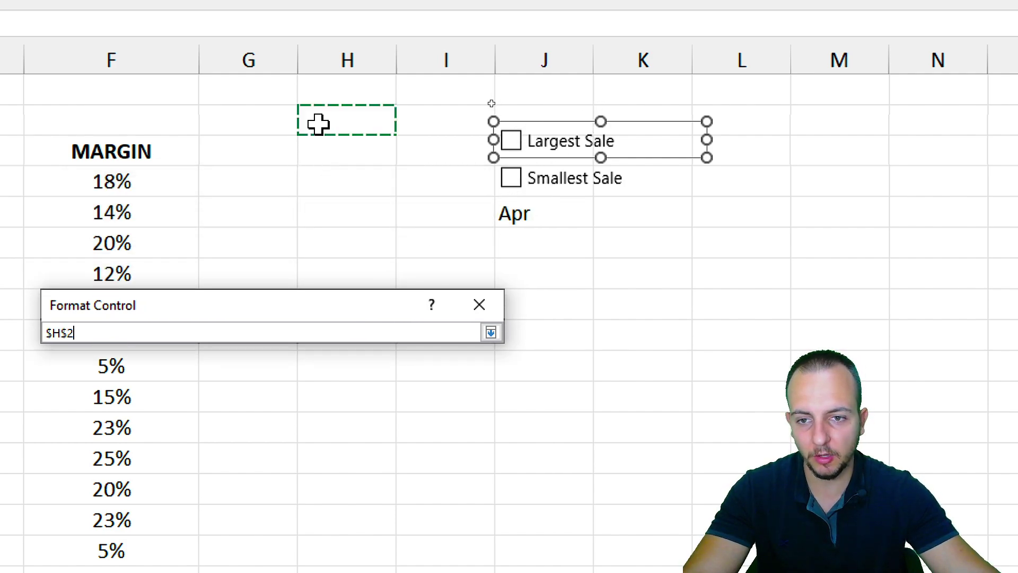
pyautogui.press('Down')
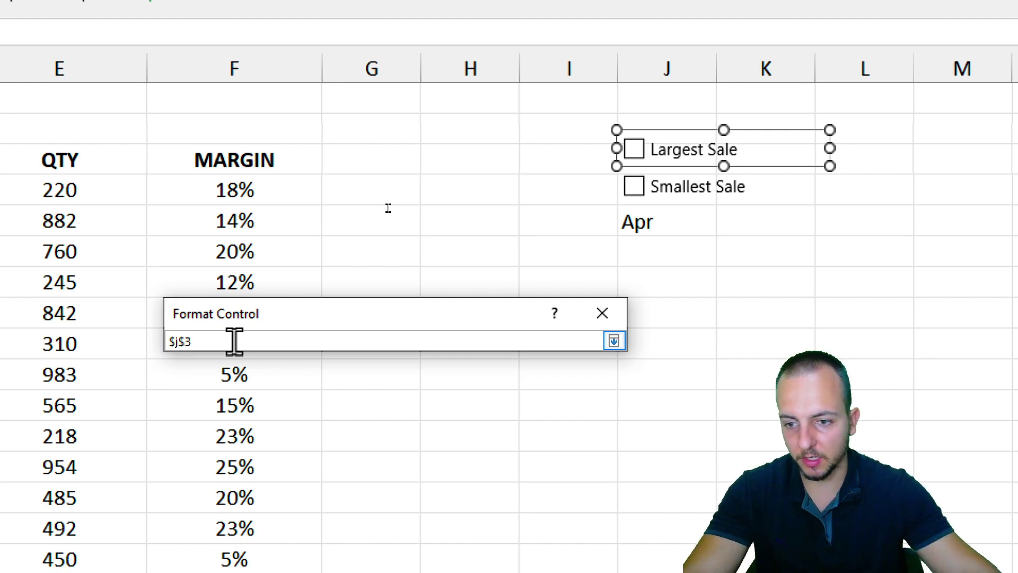
pyautogui.click(614, 342)
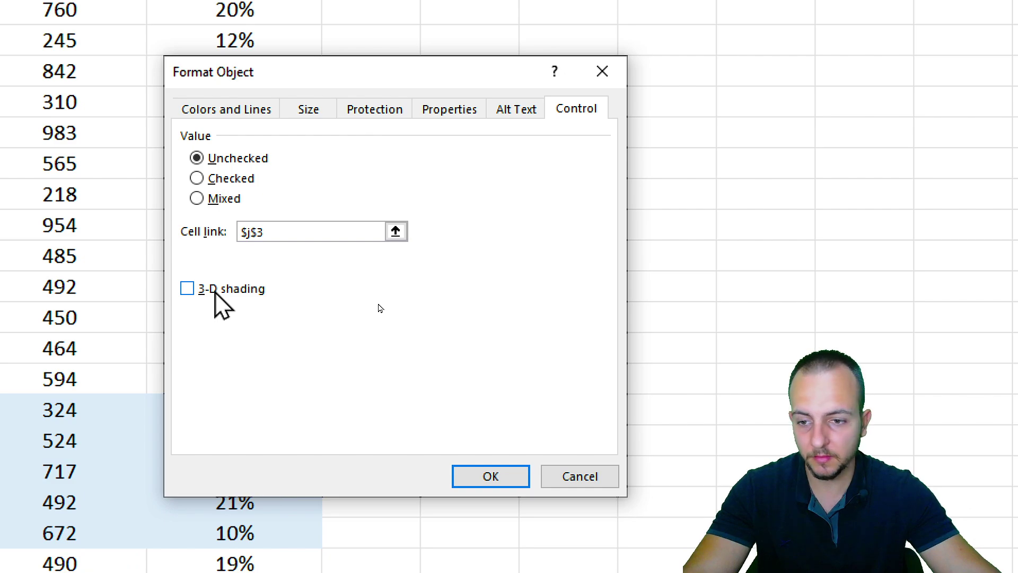
pyautogui.click(187, 288)
pyautogui.click(489, 476)
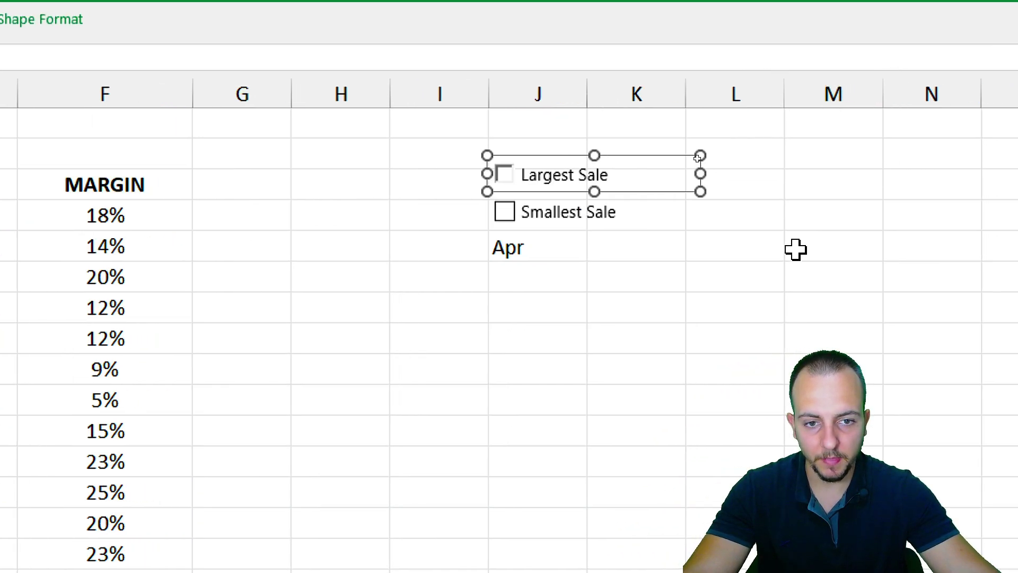
pyautogui.press('Escape')
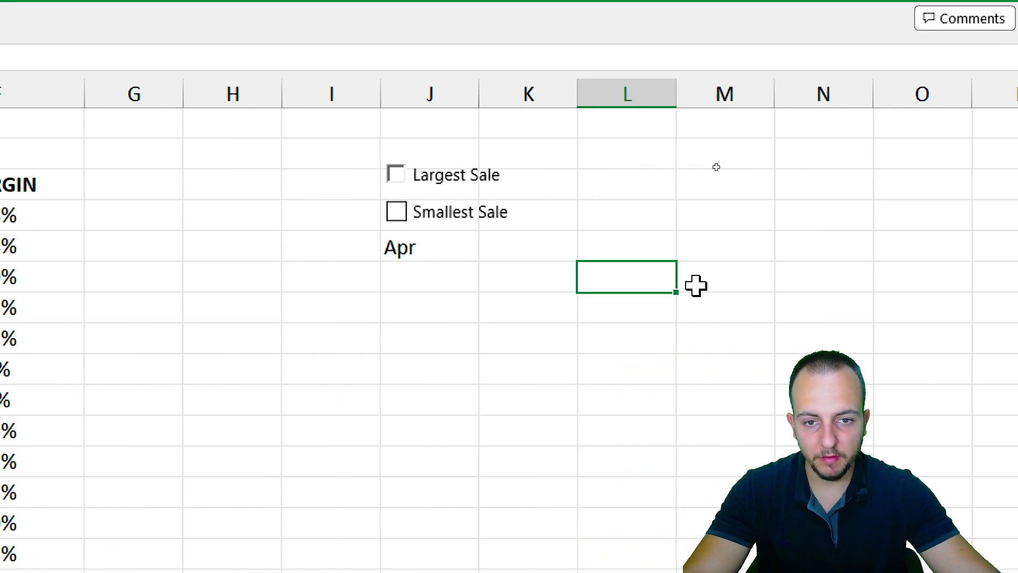
# Step: Test the Largest Sale check box's cell link by checking and unchecking it twice
pyautogui.click(394, 176)
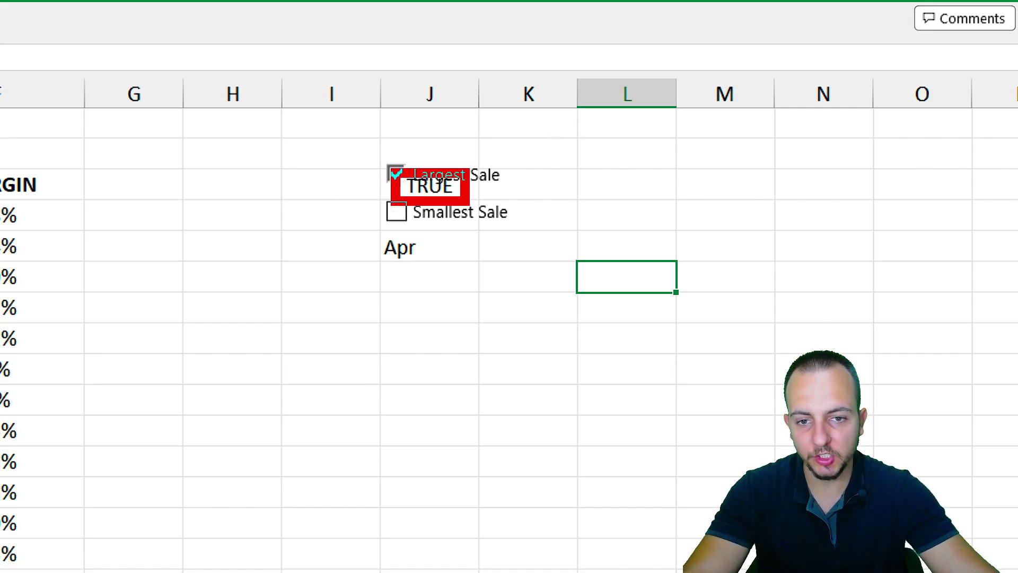
pyautogui.click(395, 175)
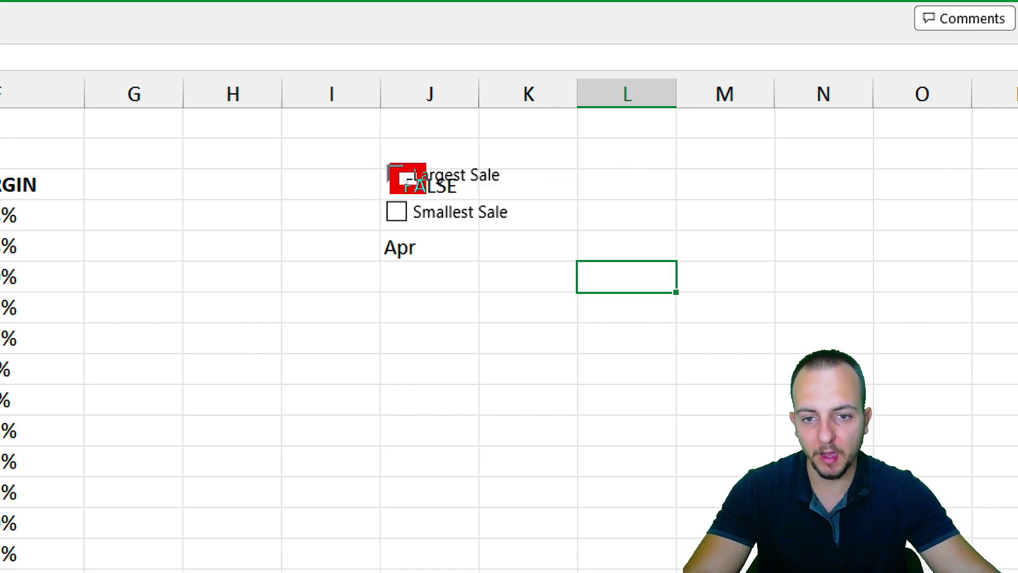
pyautogui.click(393, 181)
pyautogui.click(394, 180)
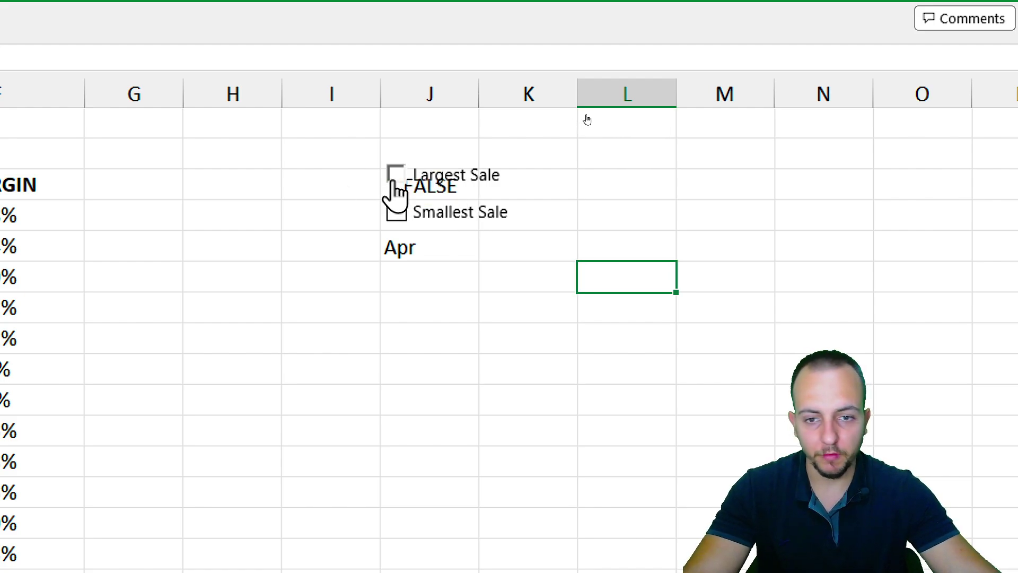
# Step: Link the Smallest Sale check box to cell $J$4 and give it 3-D shading
pyautogui.hscroll(-1, 212, 223)
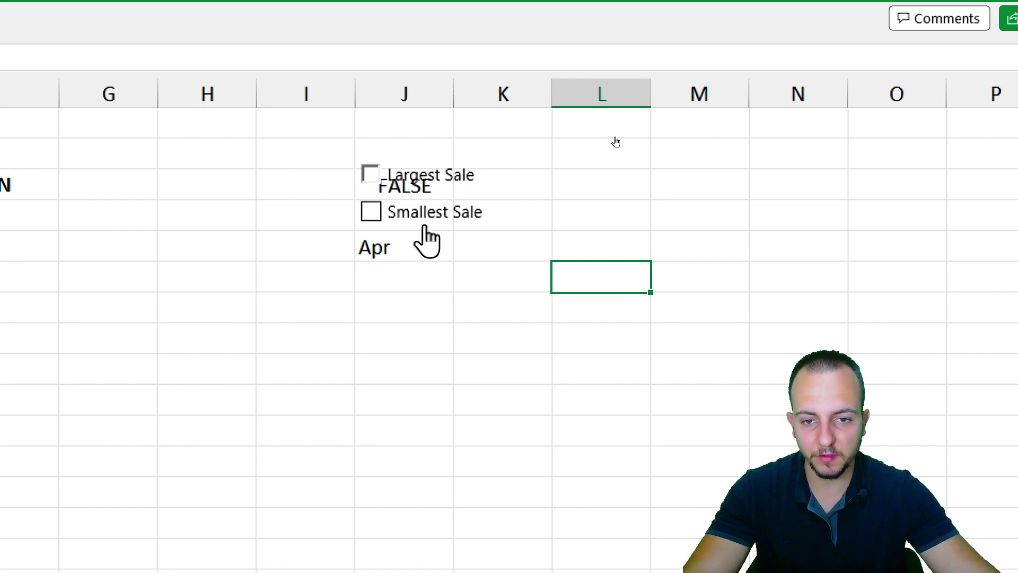
pyautogui.rightClick(426, 227)
pyautogui.click(473, 457)
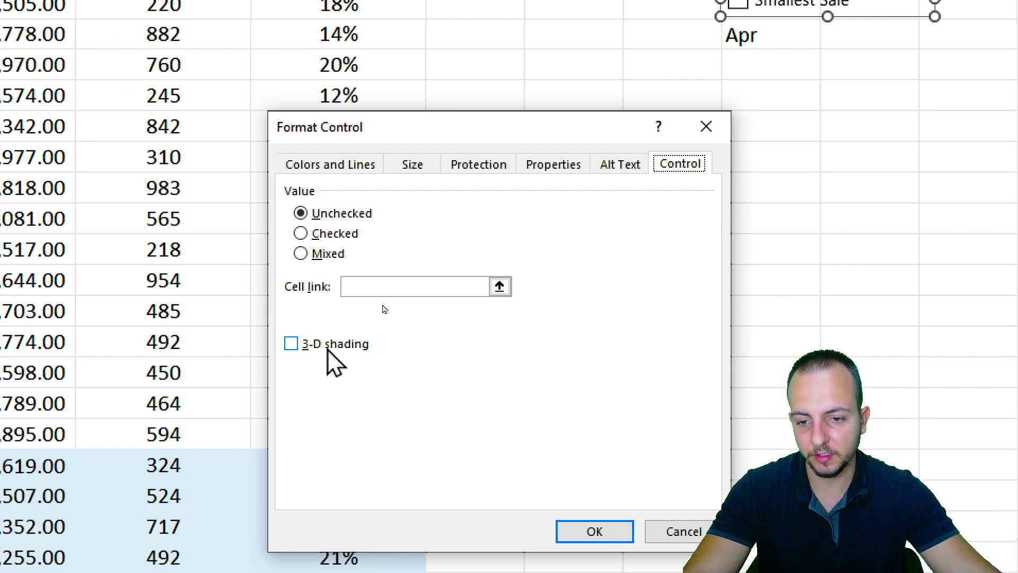
pyautogui.click(329, 346)
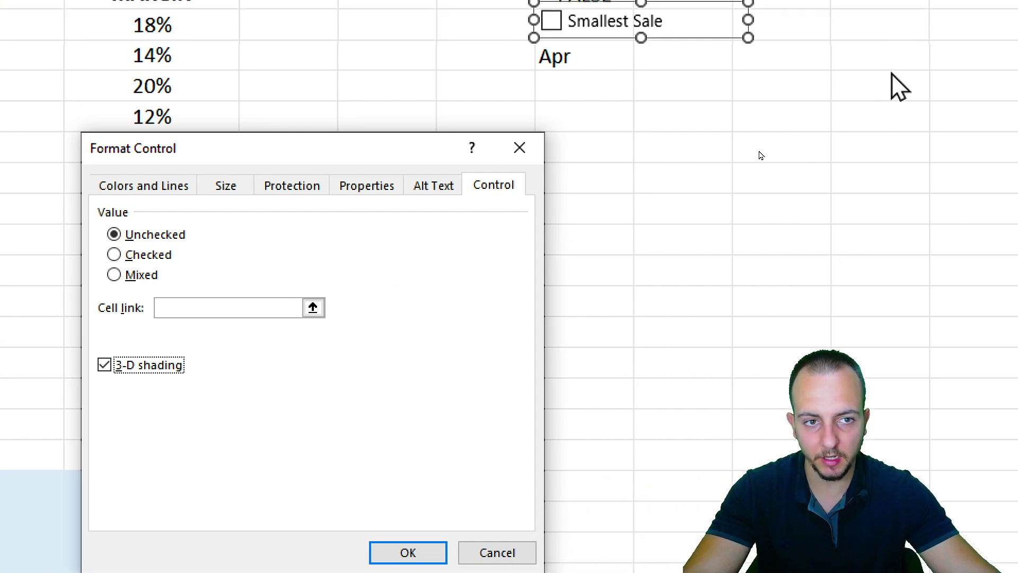
pyautogui.click(499, 287)
pyautogui.click(483, 113)
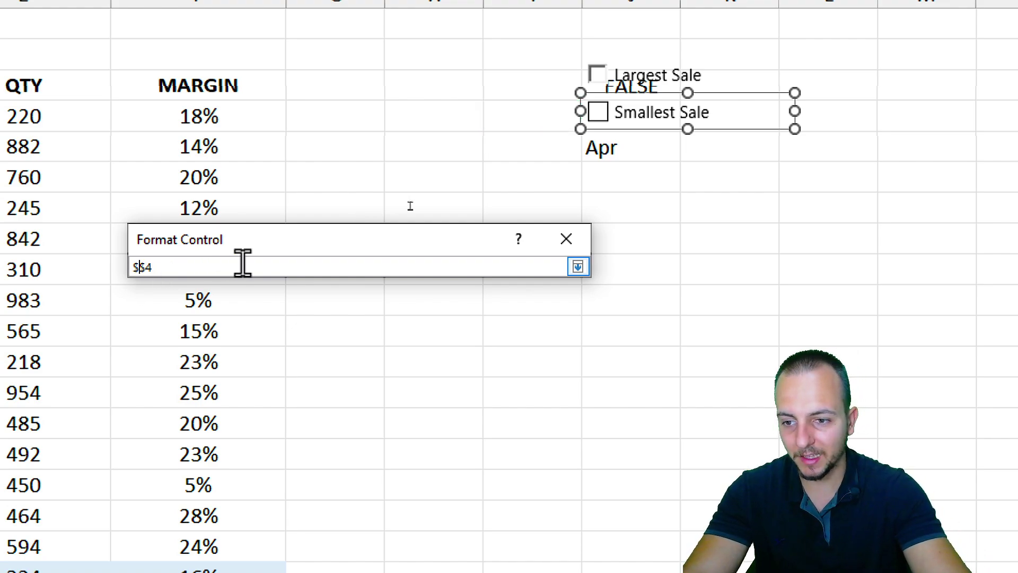
pyautogui.press('Return')
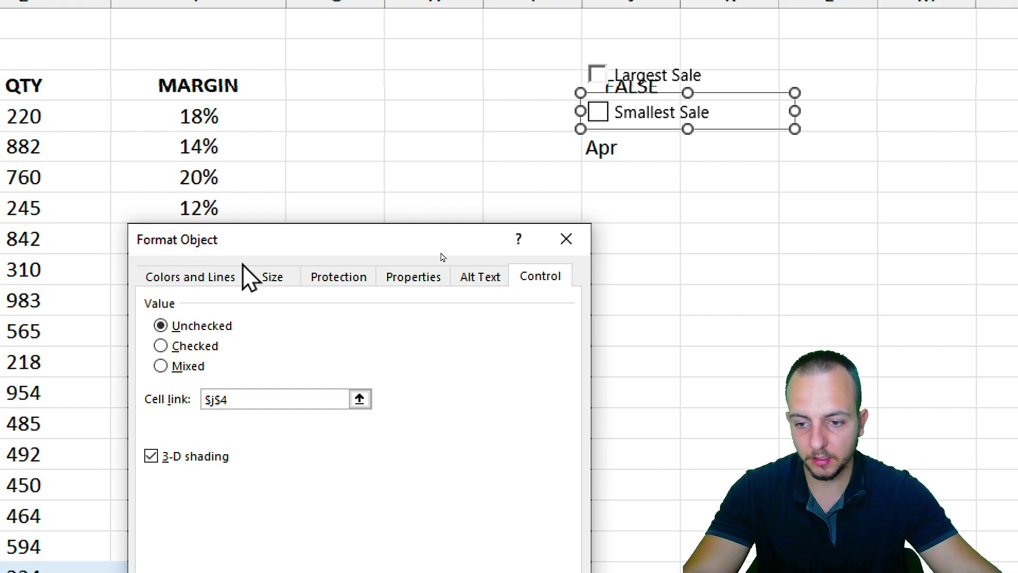
pyautogui.click(446, 498)
pyautogui.press('Escape')
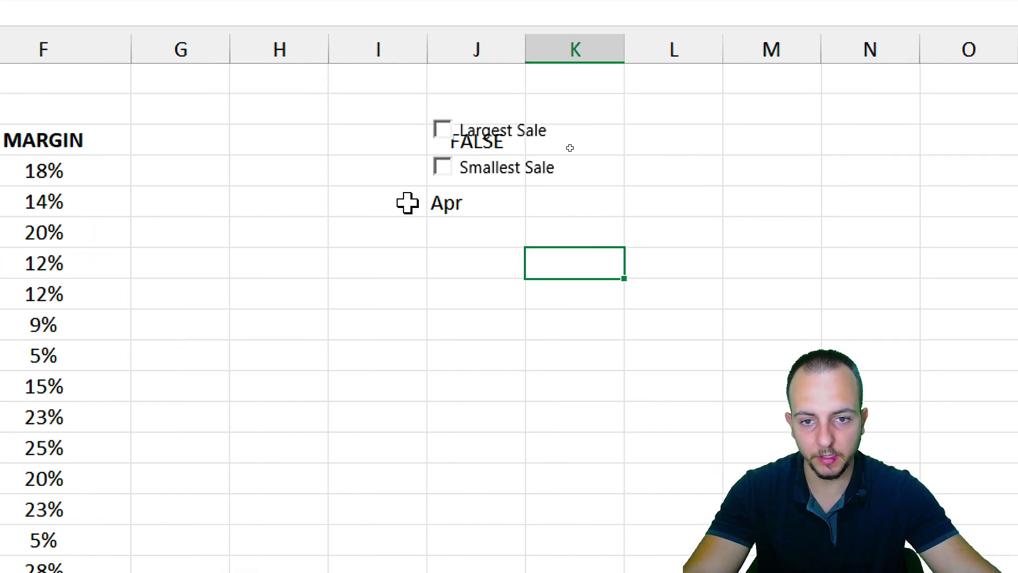
# Step: Check both the Smallest Sale and Largest Sale check boxes to test their cell links
pyautogui.click(586, 127)
pyautogui.click(585, 140)
pyautogui.click(441, 168)
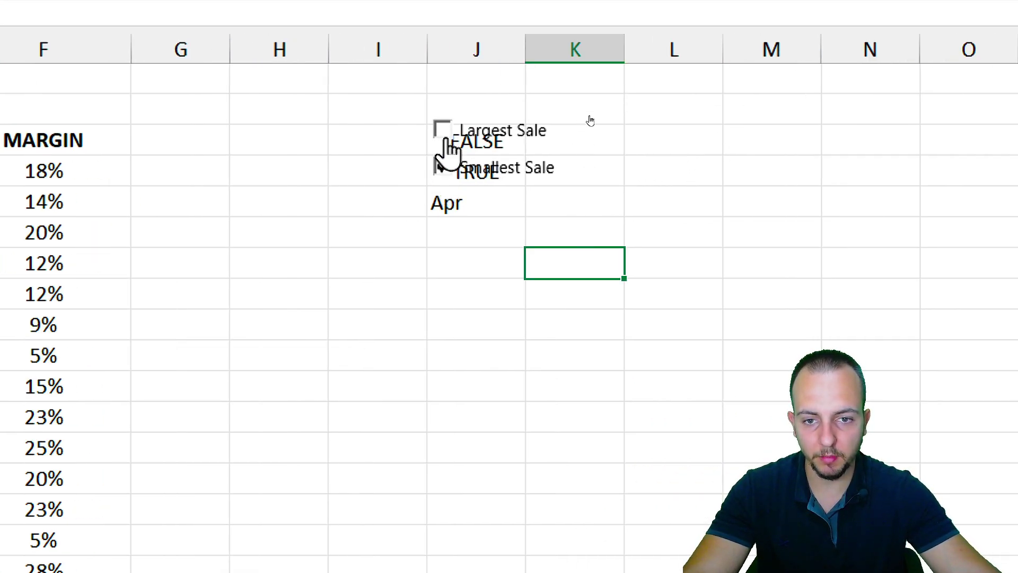
pyautogui.click(444, 130)
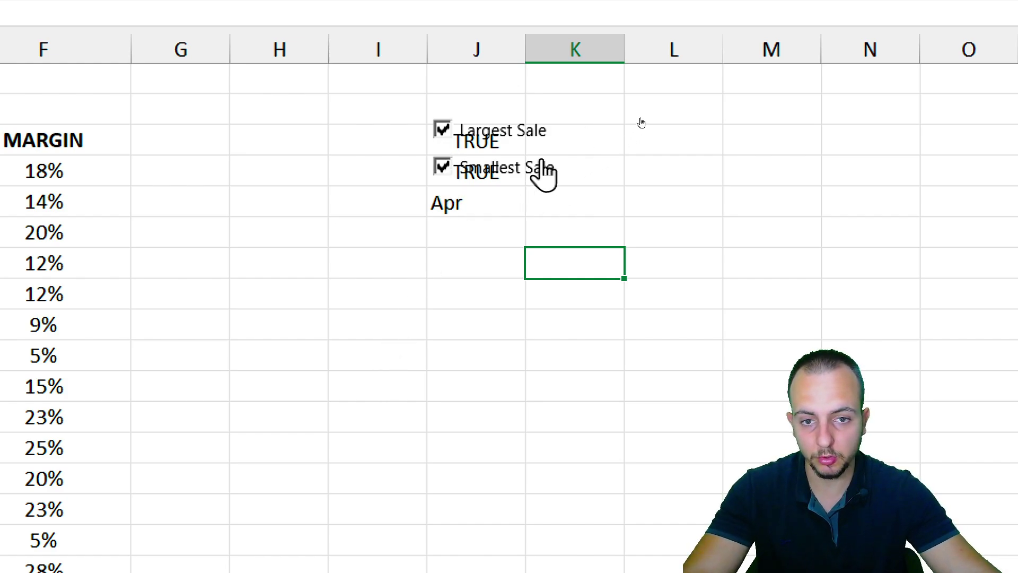
# Step: Give the Largest Sale and Smallest Sale check boxes a white shape fill to cover the linked cell values behind them
pyautogui.keyDown('ctrl'); pyautogui.click(502, 135); pyautogui.keyUp('ctrl')
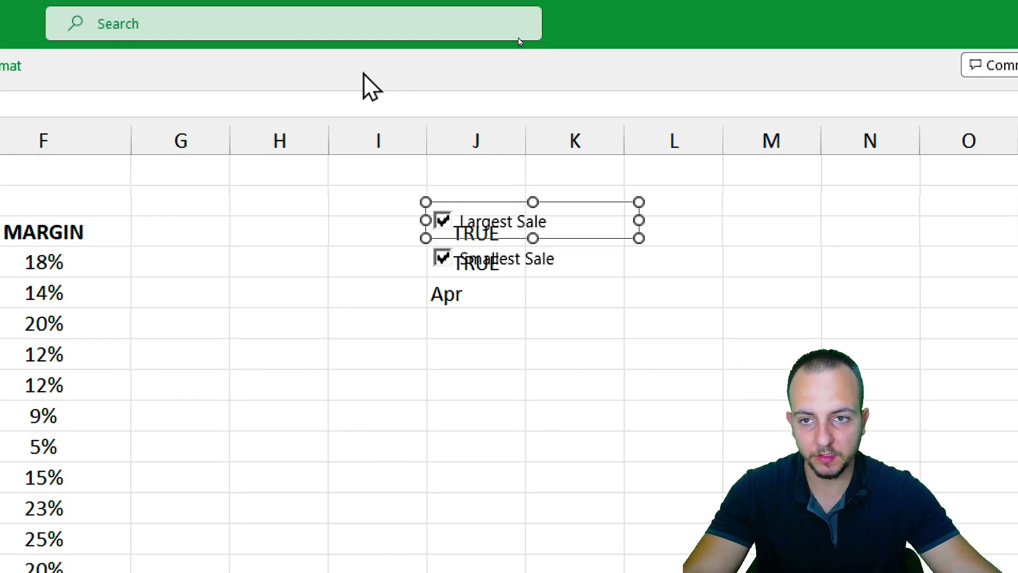
pyautogui.click(202, 66)
pyautogui.click(310, 99)
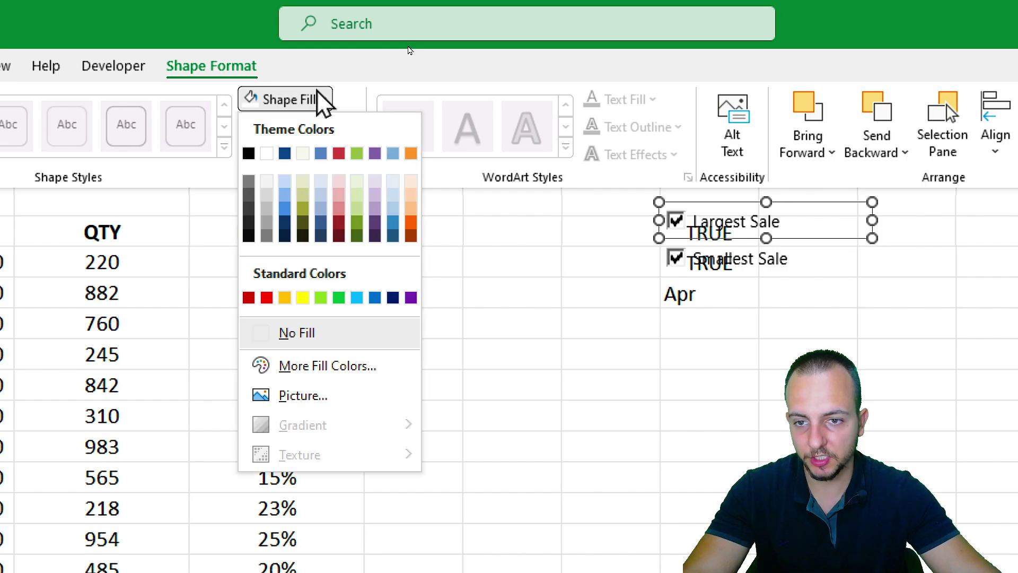
pyautogui.click(249, 153)
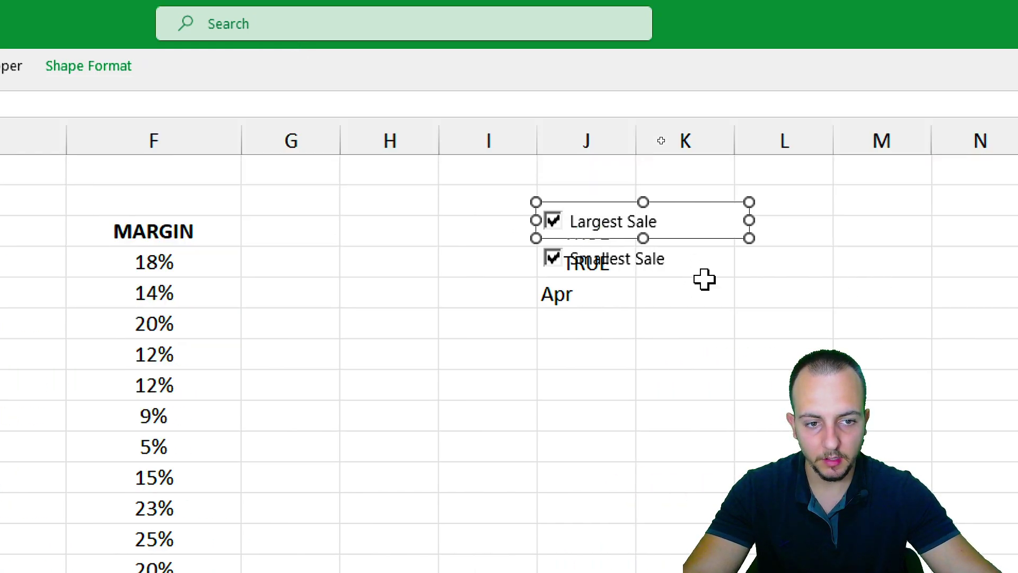
pyautogui.keyDown('ctrl'); pyautogui.click(746, 265); pyautogui.keyUp('ctrl')
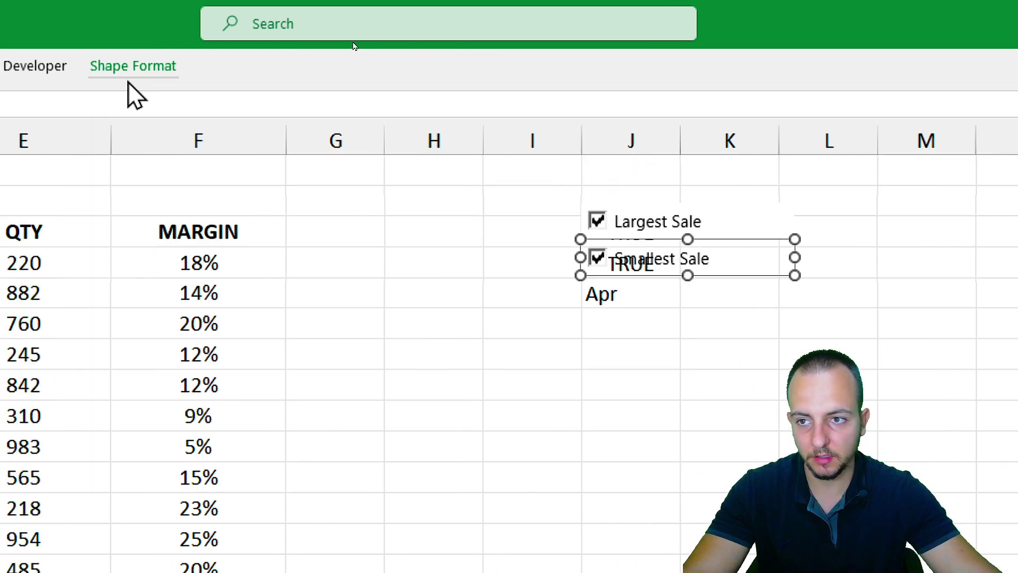
pyautogui.press('F4')
pyautogui.press('Escape')
pyautogui.moveTo(245, 181); pyautogui.dragTo(177, 215)
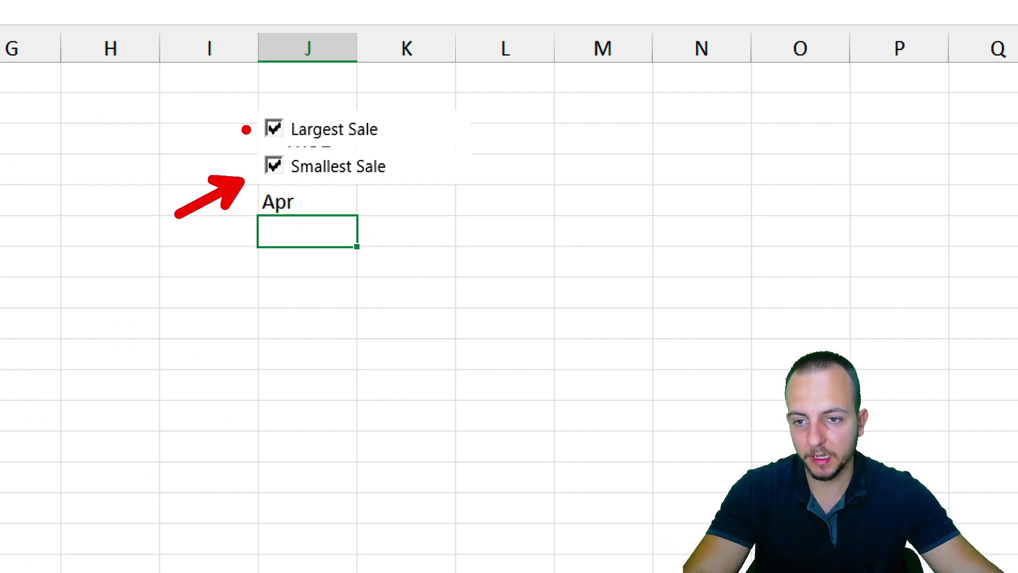
pyautogui.moveTo(246, 130); pyautogui.dragTo(142, 150)
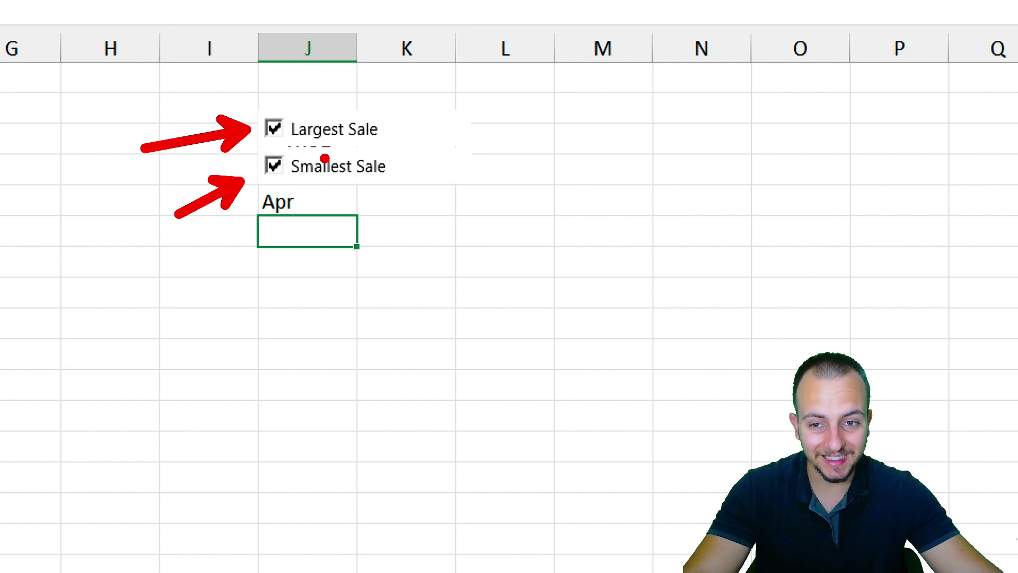
pyautogui.hotkey('ctrl', 'z')
pyautogui.hotkey('ctrl', 'z')
pyautogui.moveTo(252, 146)
pyautogui.mouseDown()
pyautogui.moveTo(285, 165)
pyautogui.moveTo(406, 188)
pyautogui.mouseUp()
pyautogui.moveTo(404, 150); pyautogui.dragTo(248, 107)
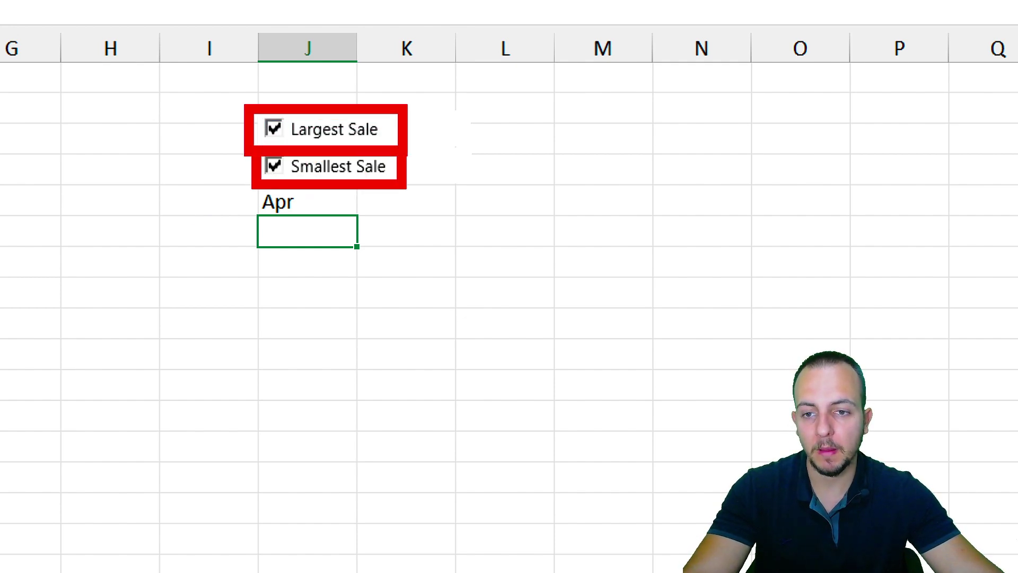
pyautogui.press('Escape')
# Step: Toggle the check boxes so that Largest Sale is checked and Smallest Sale is unchecked
pyautogui.click(274, 129)
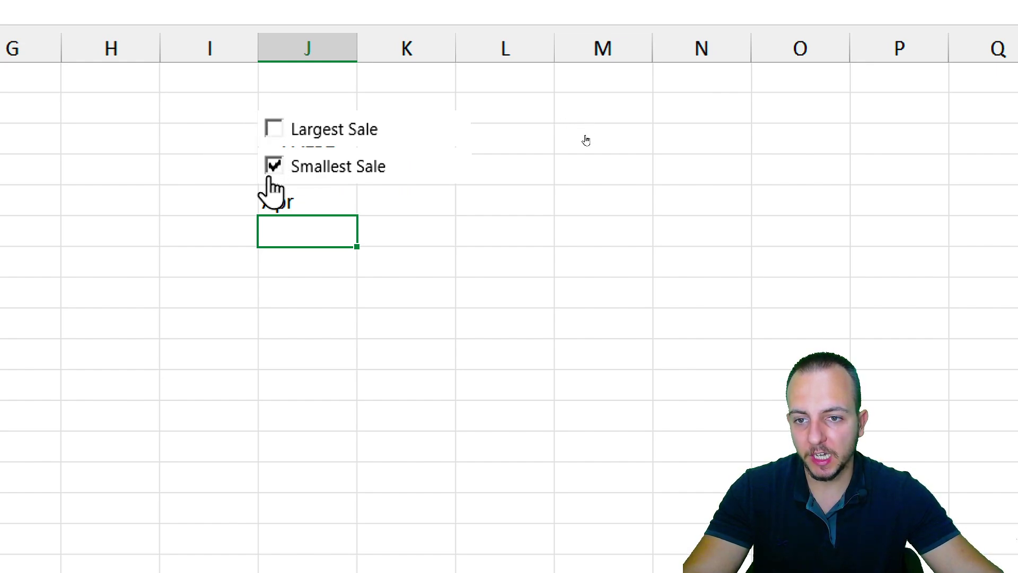
pyautogui.click(274, 165)
pyautogui.click(274, 129)
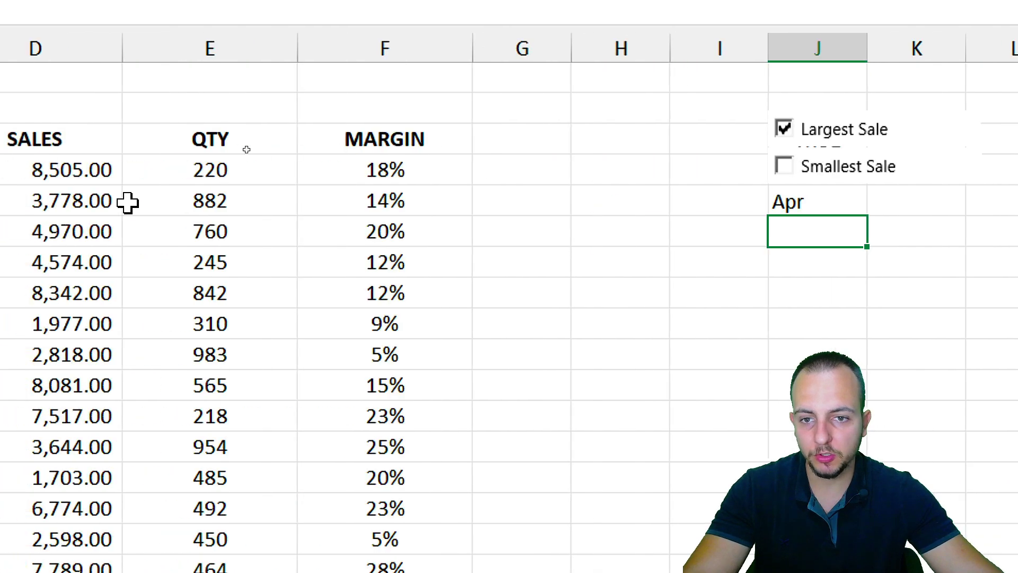
# Step: Start a formula-based conditional formatting rule for the SALES values from D4 to just below the last May entry
pyautogui.moveTo(448, 169); pyautogui.dragTo(466, 569)
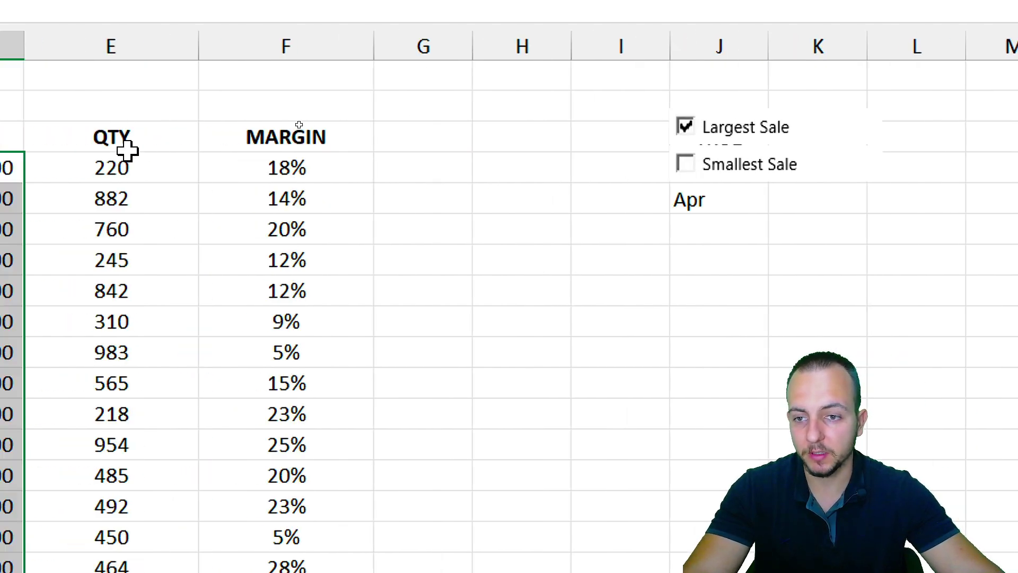
pyautogui.moveTo(230, 166); pyautogui.dragTo(285, 504)
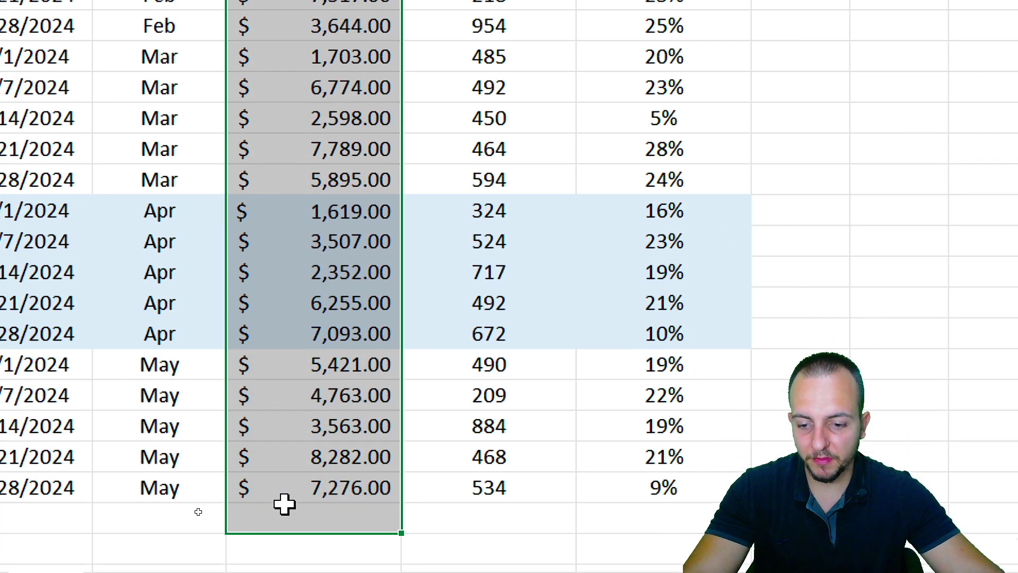
pyautogui.scroll(4, 178, 68)
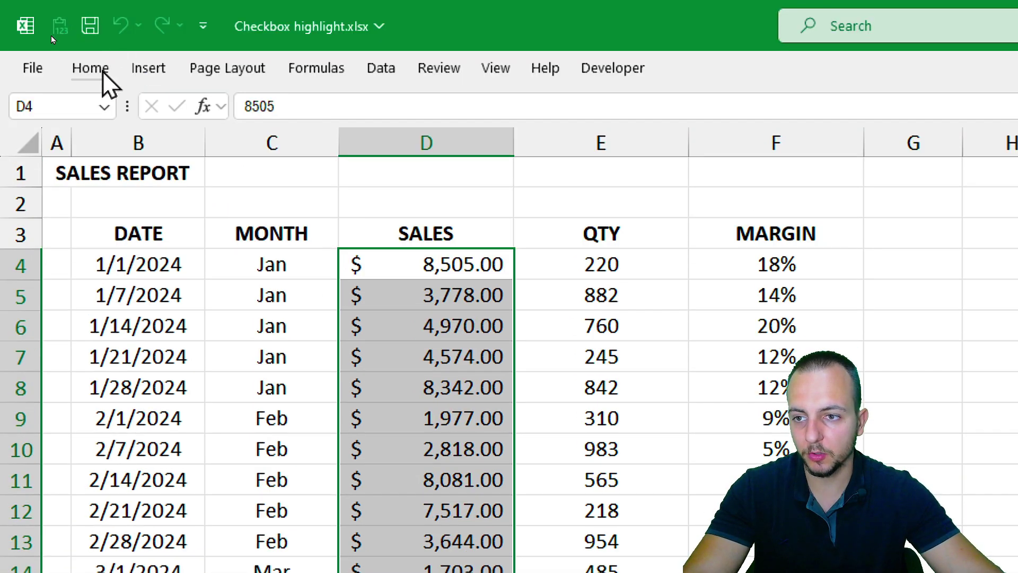
pyautogui.click(80, 72)
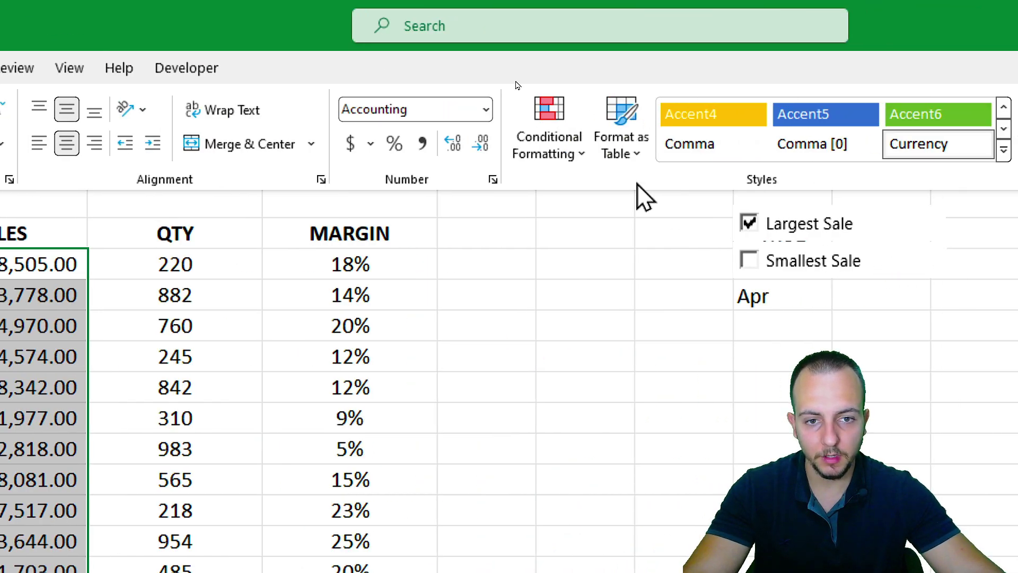
pyautogui.click(976, 133)
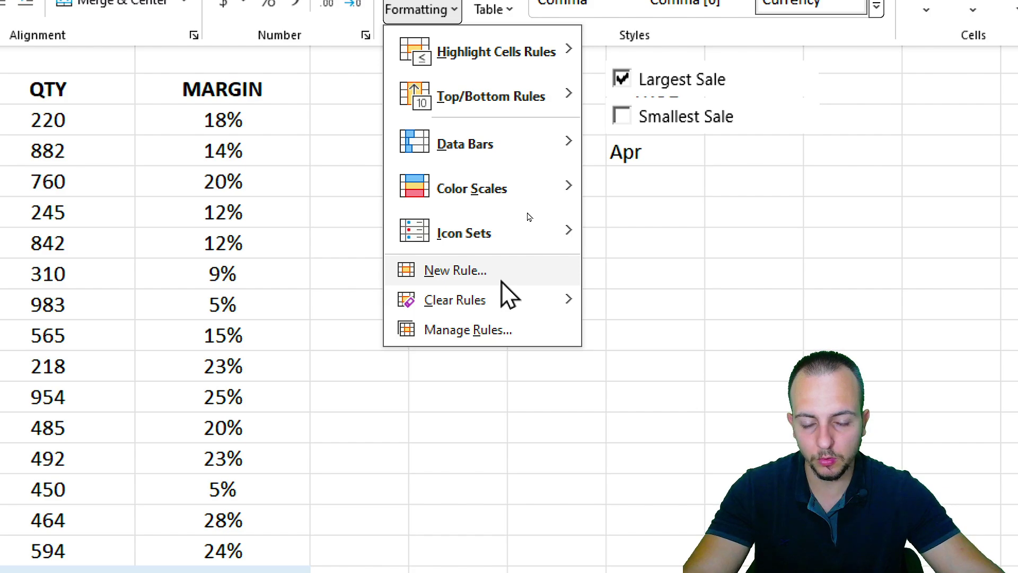
pyautogui.click(503, 280)
pyautogui.click(421, 326)
pyautogui.moveTo(451, 179); pyautogui.dragTo(284, 202)
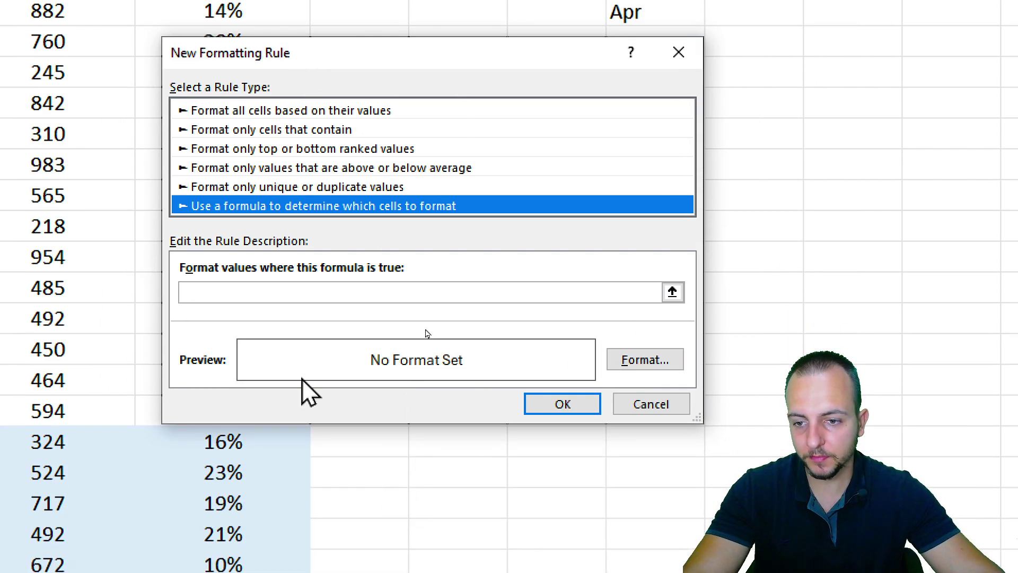
# Step: Begin the rule's formula with =$D4, keeping only the column absolute
pyautogui.click(212, 433)
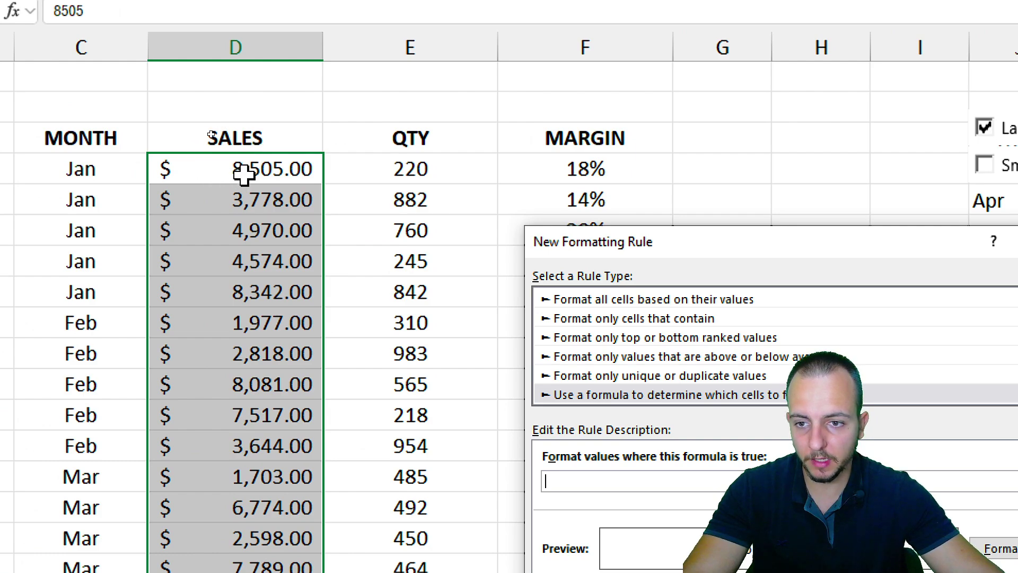
pyautogui.click(218, 170)
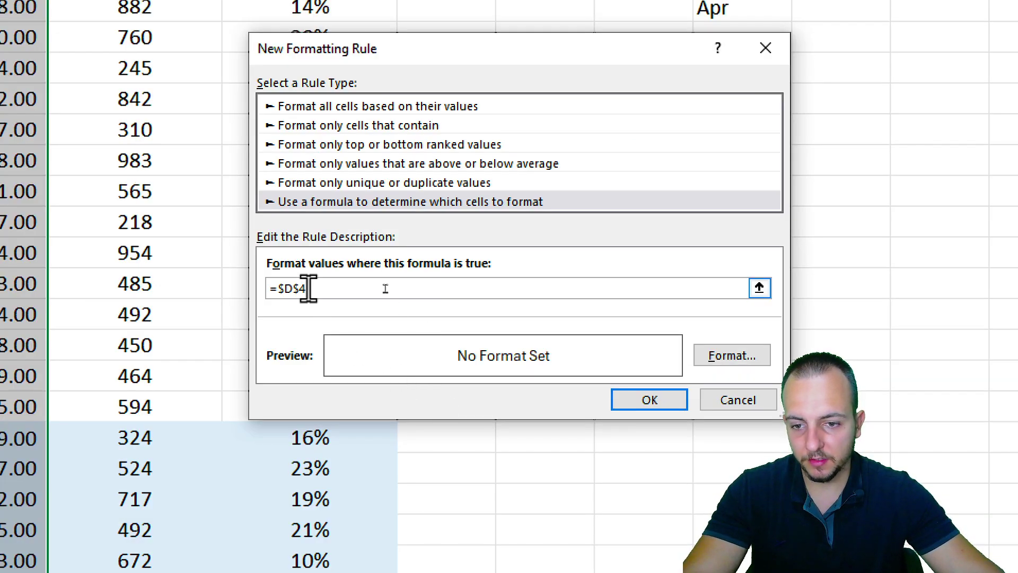
pyautogui.click(580, 481)
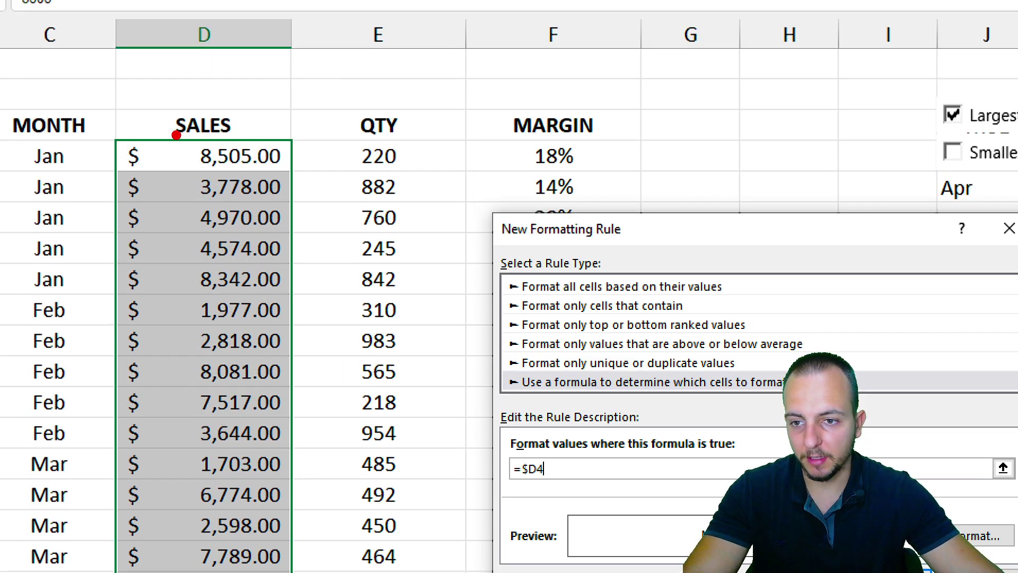
pyautogui.moveTo(176, 135)
pyautogui.mouseDown()
pyautogui.moveTo(301, 165)
pyautogui.moveTo(175, 203)
pyautogui.moveTo(278, 200)
pyautogui.moveTo(307, 234)
pyautogui.moveTo(172, 233)
pyautogui.moveTo(305, 231)
pyautogui.mouseUp()
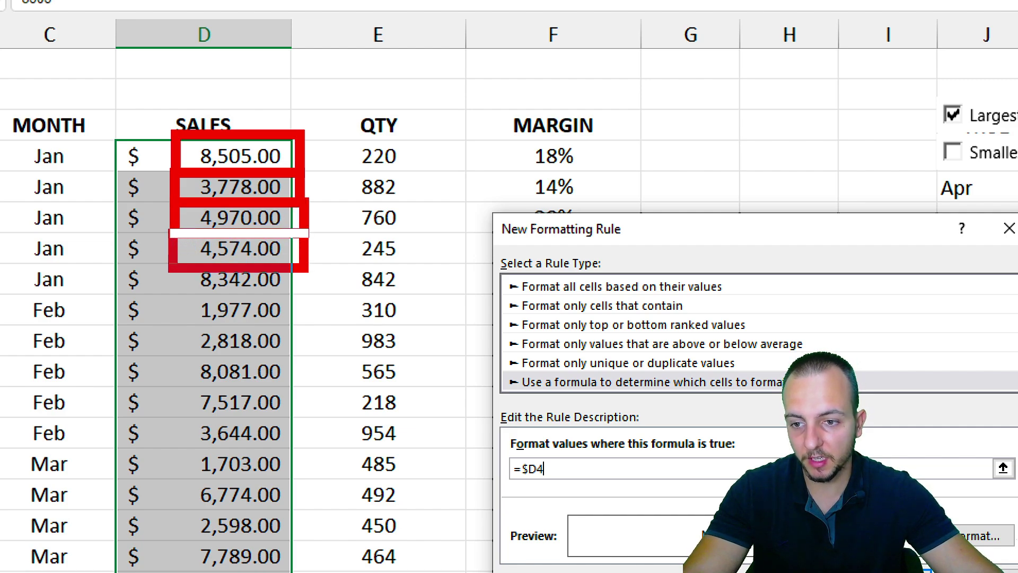
pyautogui.moveTo(172, 232); pyautogui.dragTo(306, 232)
pyautogui.moveTo(340, 114); pyautogui.dragTo(353, 142)
pyautogui.moveTo(390, 99); pyautogui.dragTo(323, 144)
pyautogui.moveTo(420, 141); pyautogui.dragTo(320, 192)
pyautogui.moveTo(396, 187); pyautogui.dragTo(330, 222)
pyautogui.moveTo(377, 232); pyautogui.dragTo(315, 264)
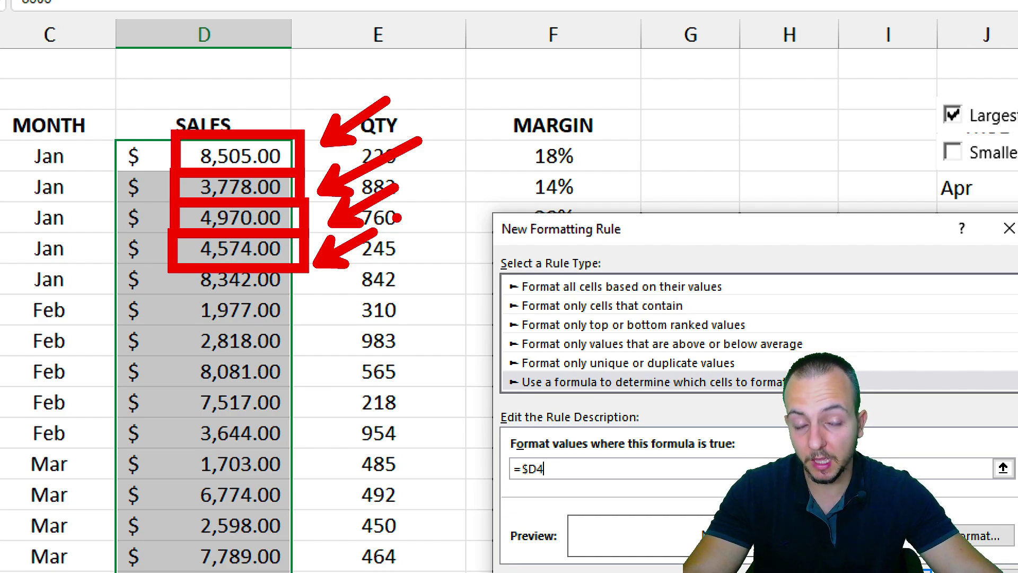
pyautogui.hotkey('ctrl', 'z')
pyautogui.hotkey('ctrl', 'z')
pyautogui.hotkey('ctrl', 'z')
pyautogui.hotkey('ctrl', 'z')
pyautogui.hotkey('ctrl', 'z')
pyautogui.hotkey('ctrl', 'z')
pyautogui.hotkey('ctrl', 'z')
pyautogui.hotkey('ctrl', 'z')
pyautogui.hotkey('ctrl', 'z')
pyautogui.hotkey('ctrl', 'z')
pyautogui.hotkey('ctrl', 'z')
pyautogui.hotkey('ctrl', 'z')
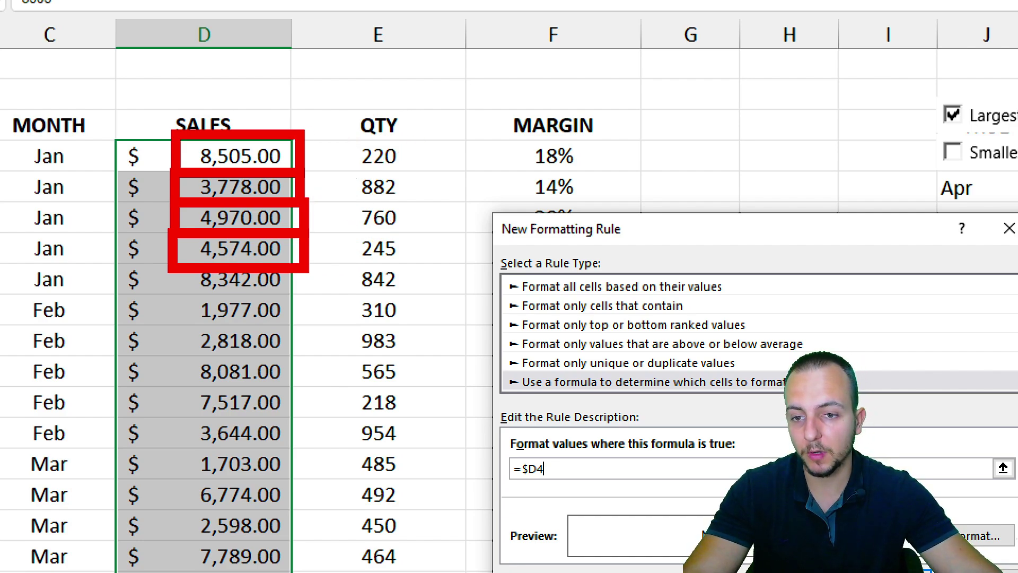
pyautogui.hotkey('ctrl', 'z')
pyautogui.press('Escape')
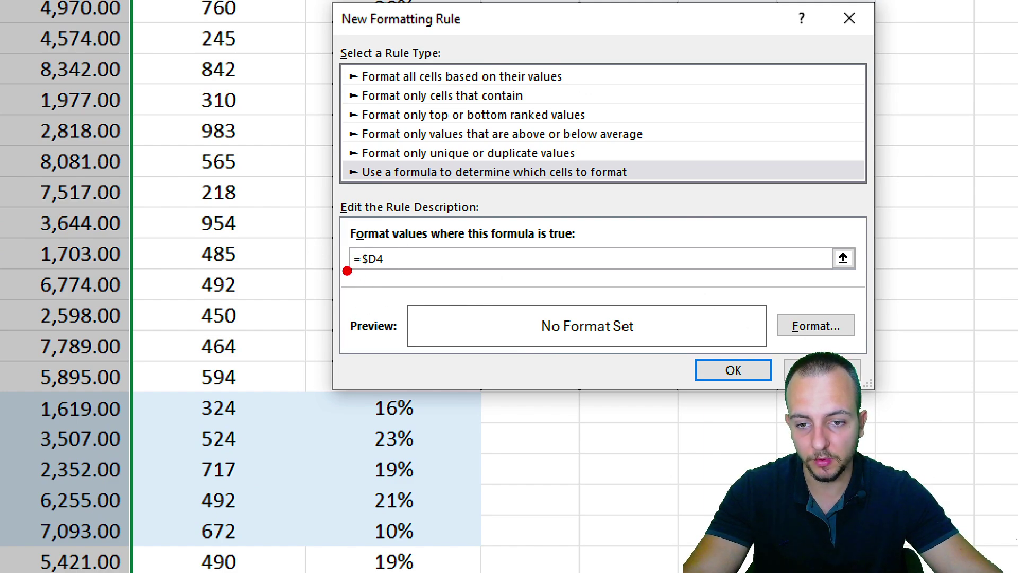
pyautogui.moveTo(342, 234); pyautogui.dragTo(391, 279)
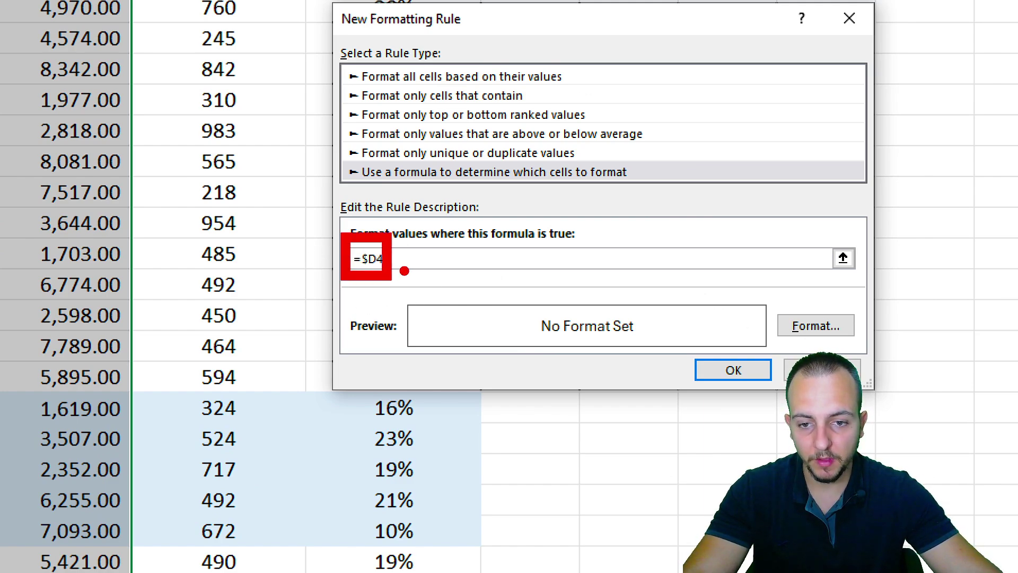
pyautogui.moveTo(480, 227); pyautogui.dragTo(496, 261)
pyautogui.moveTo(511, 260)
pyautogui.mouseDown()
pyautogui.moveTo(540, 198)
pyautogui.moveTo(555, 268)
pyautogui.mouseUp()
pyautogui.moveTo(525, 240); pyautogui.dragTo(573, 229)
pyautogui.moveTo(574, 270); pyautogui.dragTo(634, 292)
pyautogui.moveTo(504, 298); pyautogui.dragTo(599, 301)
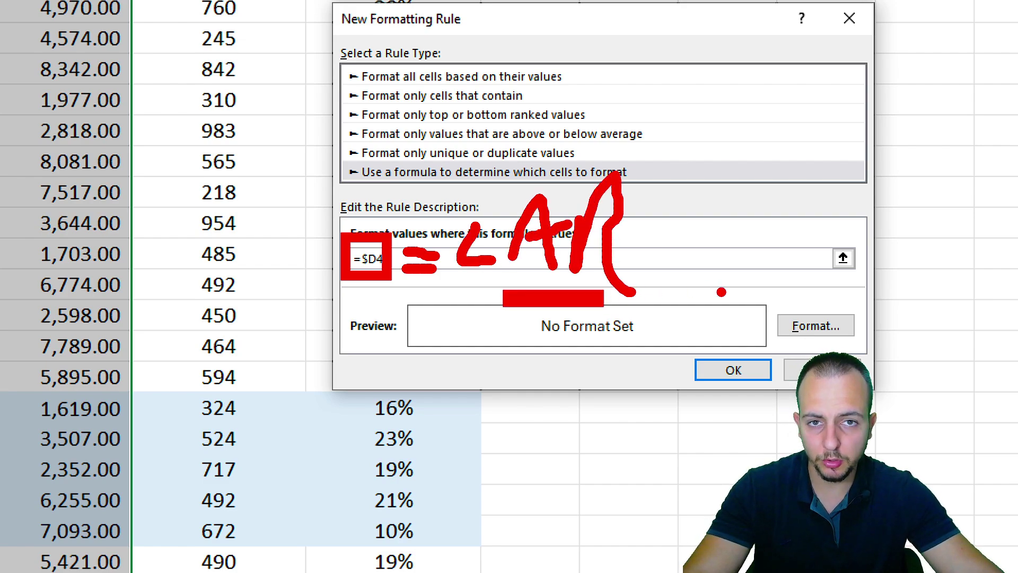
pyautogui.press('Escape')
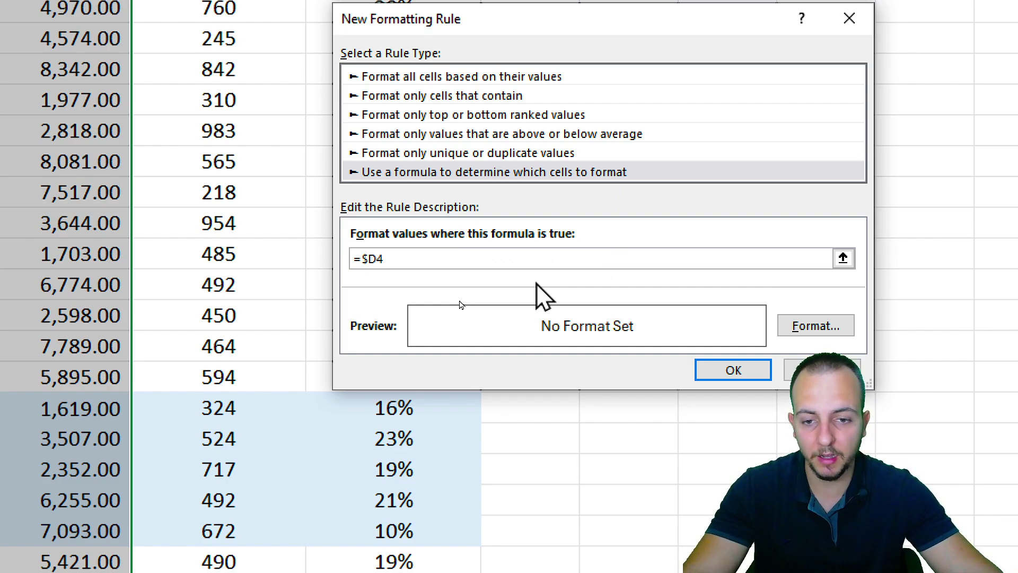
# Step: Complete the rule's formula as =$D4=max(D:D) to match the largest sale
pyautogui.click(383, 258)
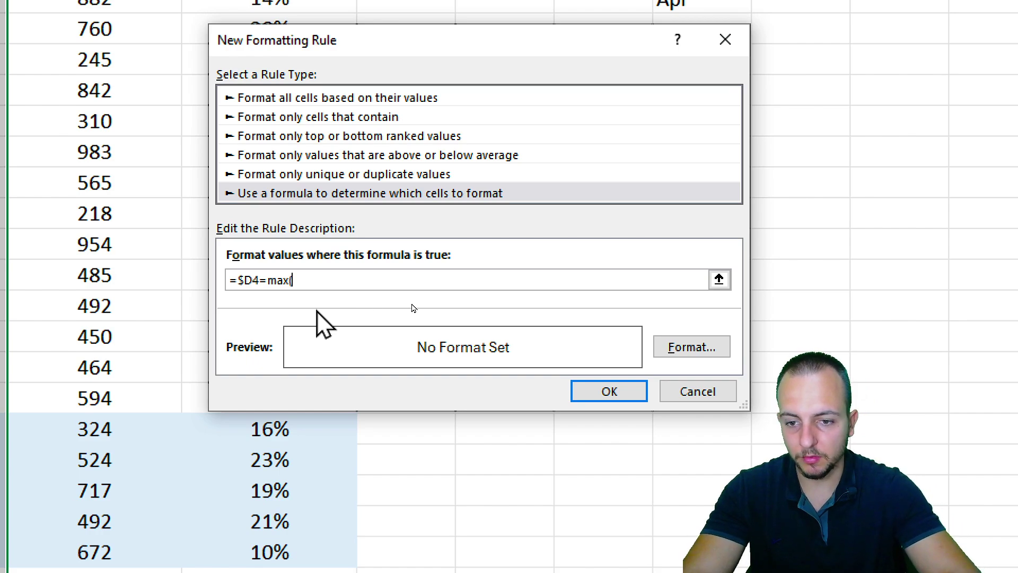
pyautogui.write('D:D')
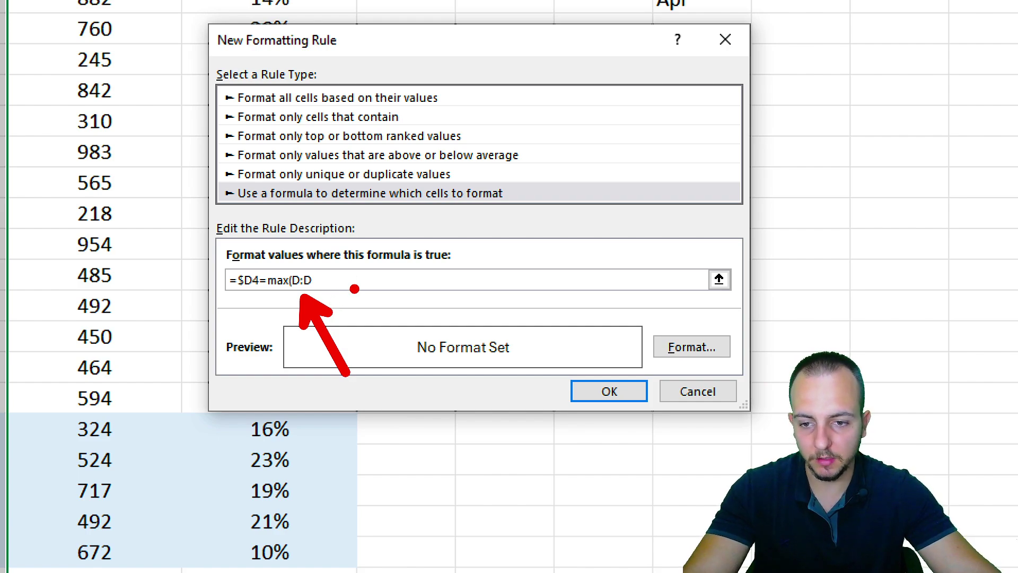
pyautogui.write(')')
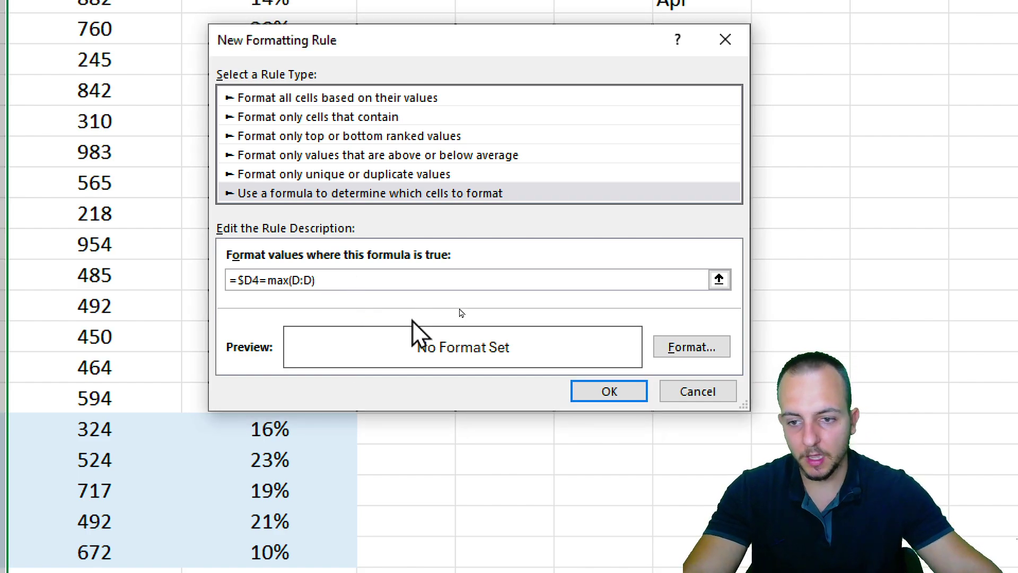
# Step: Set the rule's format to a green fill with white font and apply the rule to the sales column
pyautogui.click(689, 351)
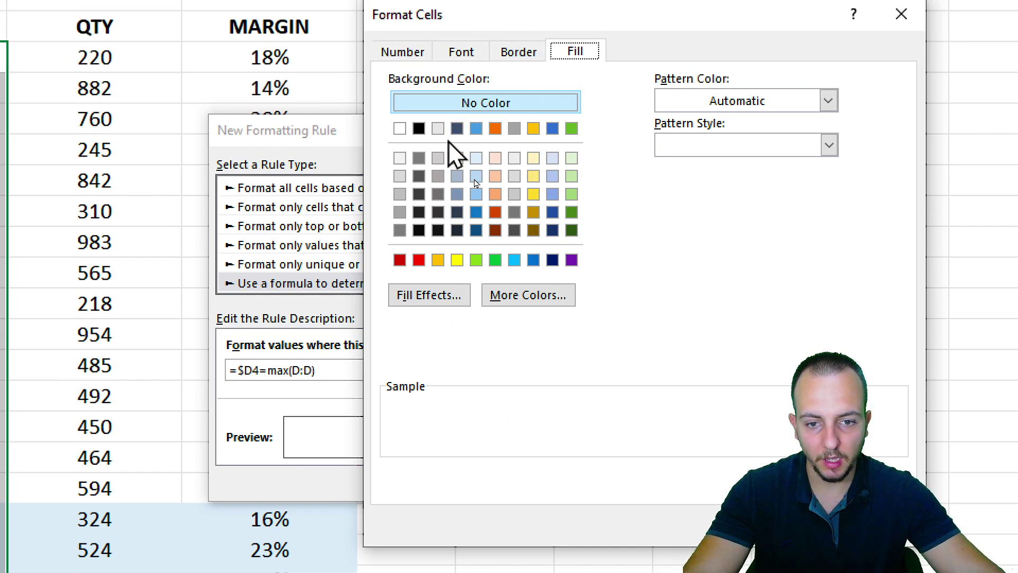
pyautogui.click(495, 260)
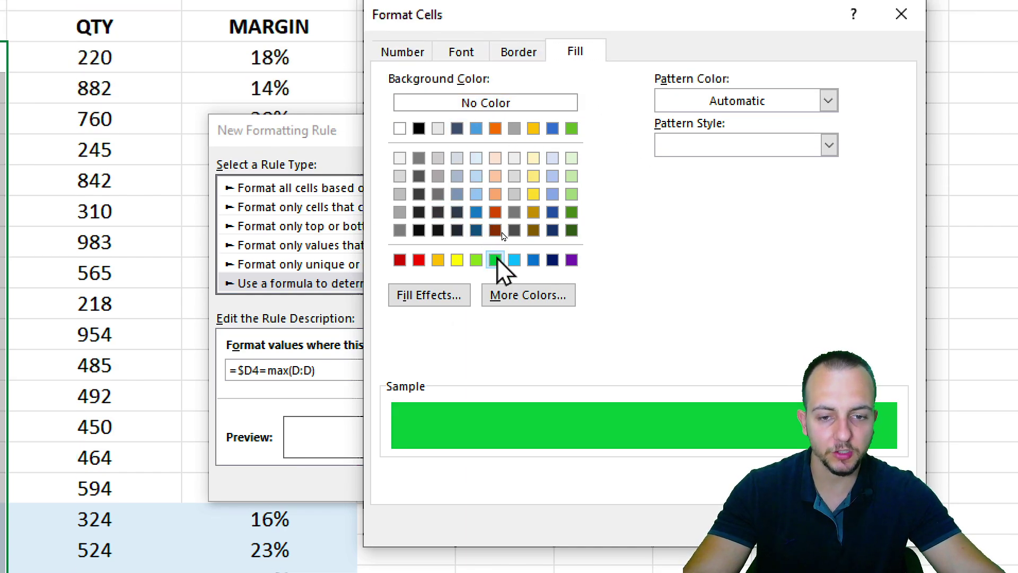
pyautogui.click(461, 52)
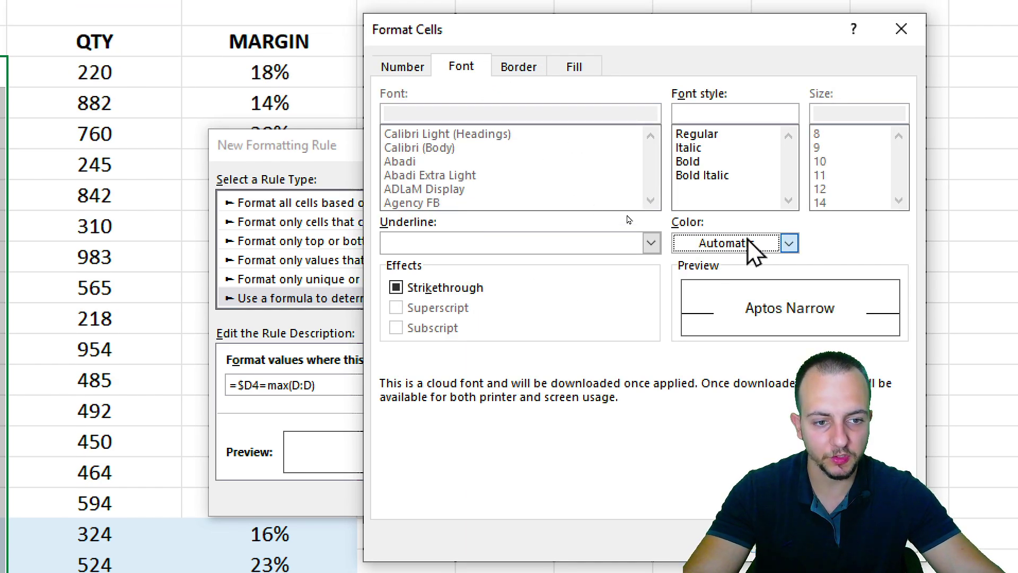
pyautogui.click(789, 243)
pyautogui.click(688, 328)
pyautogui.press('Return')
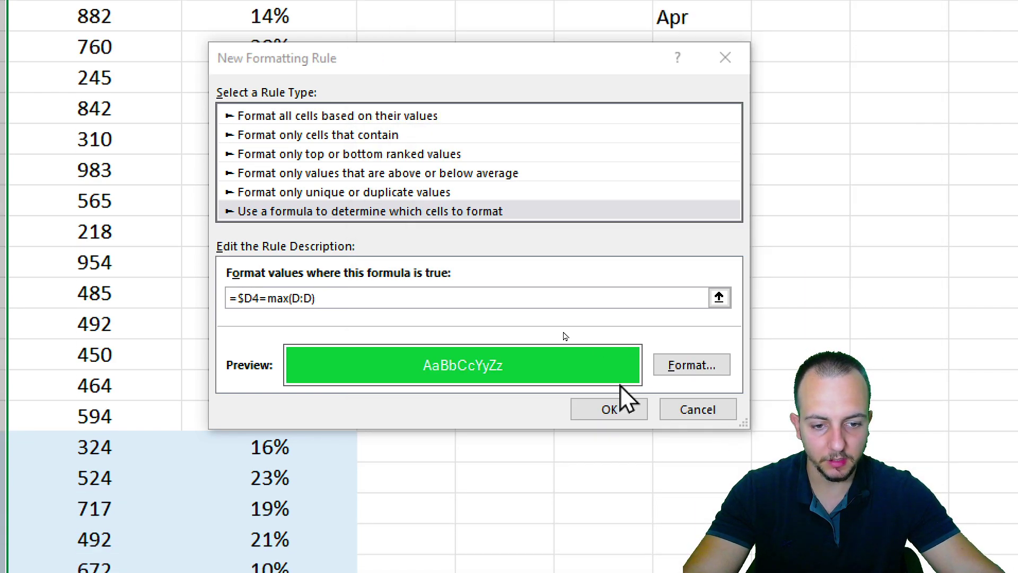
pyautogui.click(609, 406)
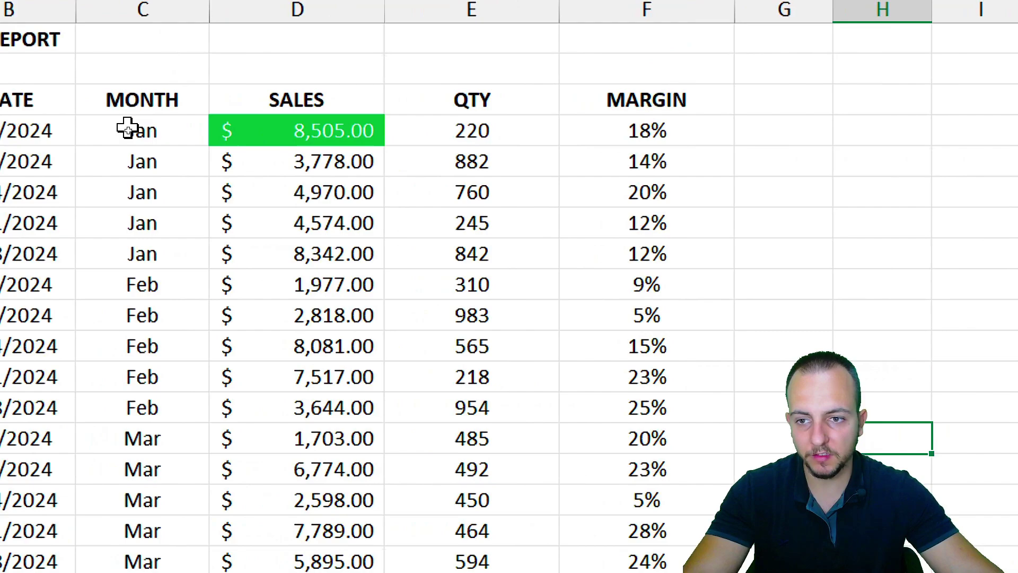
# Step: Test the largest-sale rule by entering 9999 as the 2/1/2024 sale in D9, and undo the entry
pyautogui.moveTo(197, 154); pyautogui.dragTo(197, 270)
pyautogui.click(250, 133)
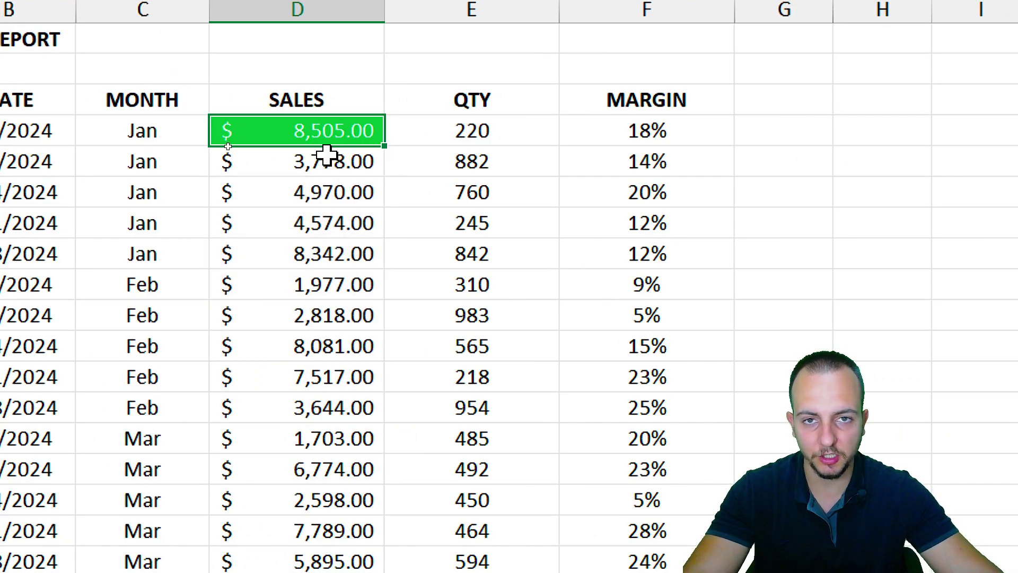
pyautogui.click(20, 285)
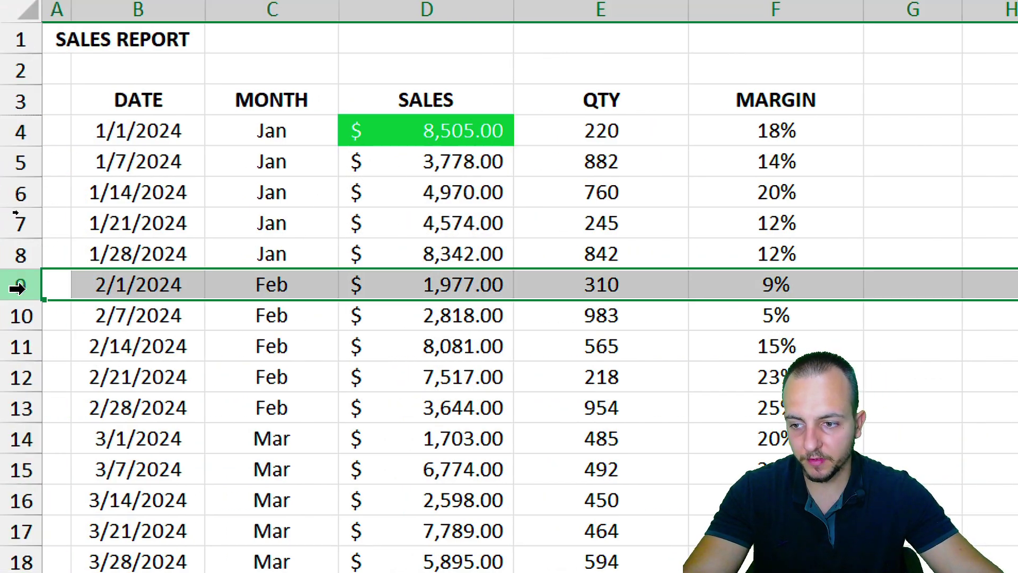
pyautogui.click(432, 291)
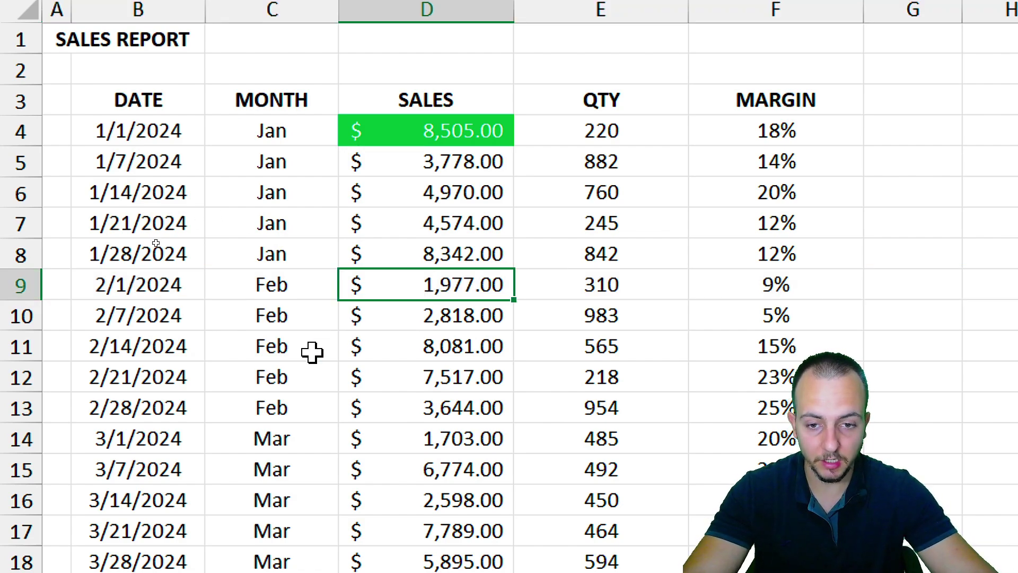
pyautogui.write('9999')
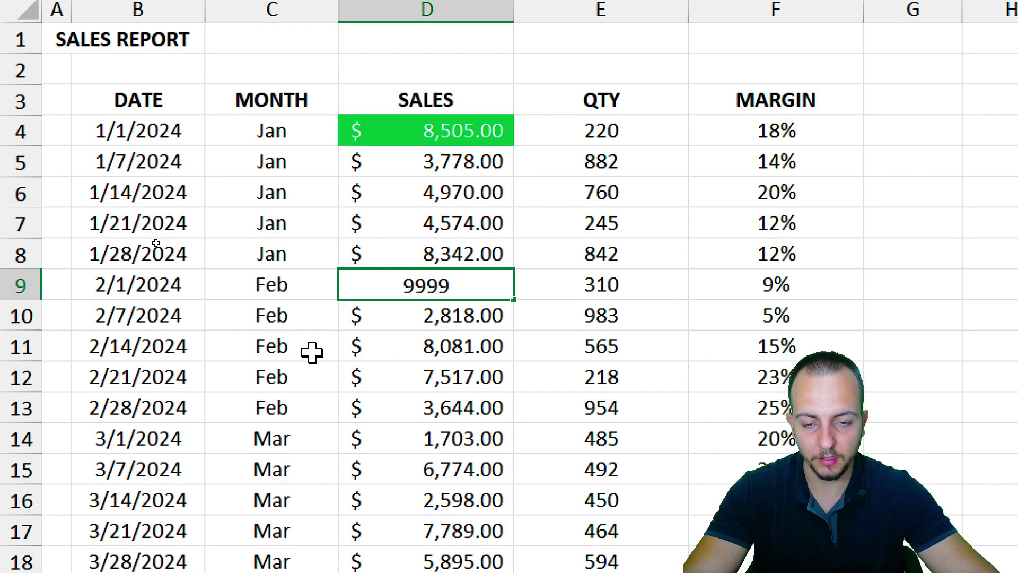
pyautogui.press('Return')
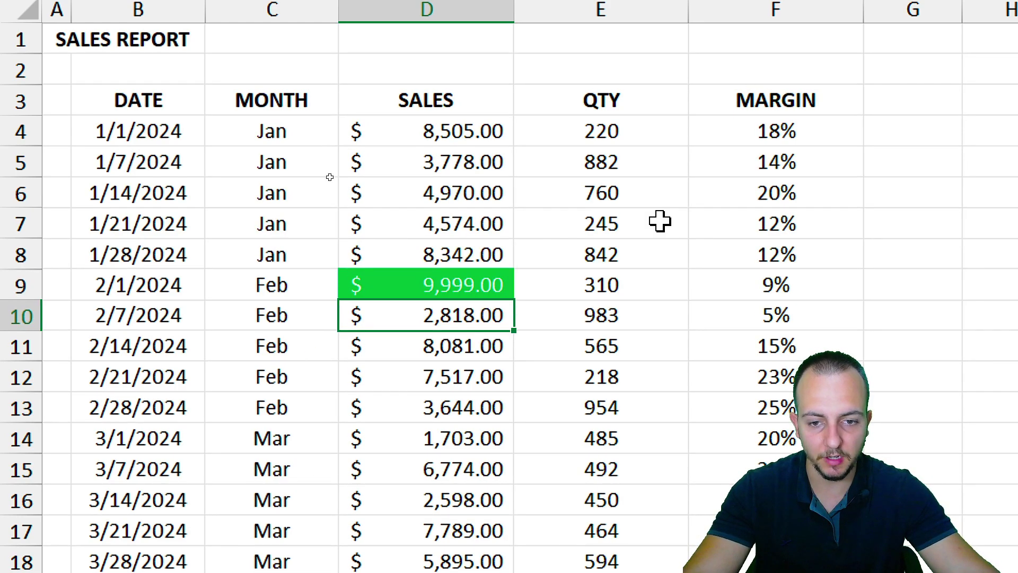
pyautogui.hotkey('ctrl', 'z')
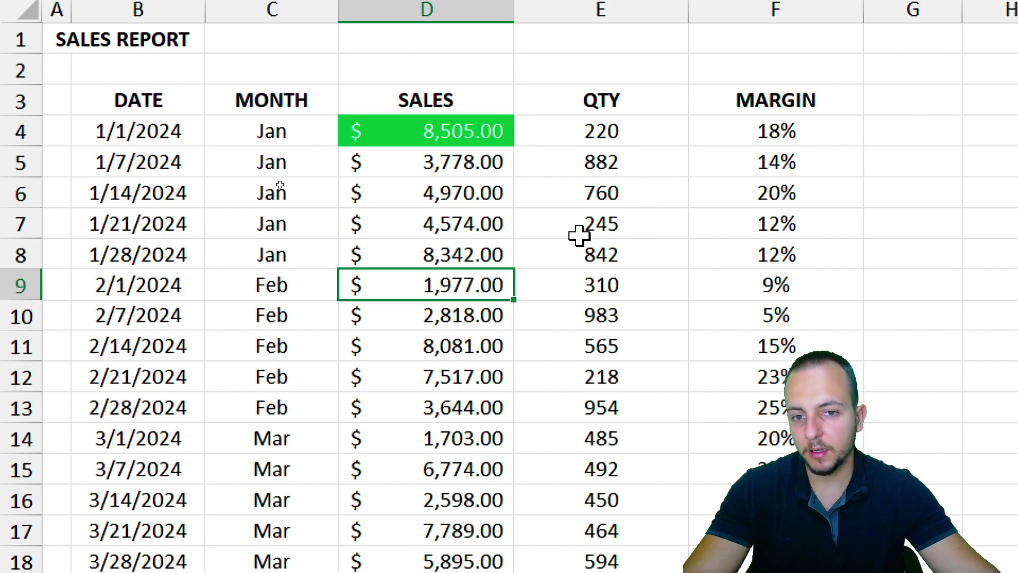
# Step: Try out the Largest Sale and Smallest Sale checkboxes, leaving only Largest Sale ticked and cell D4 selected
pyautogui.click(444, 143)
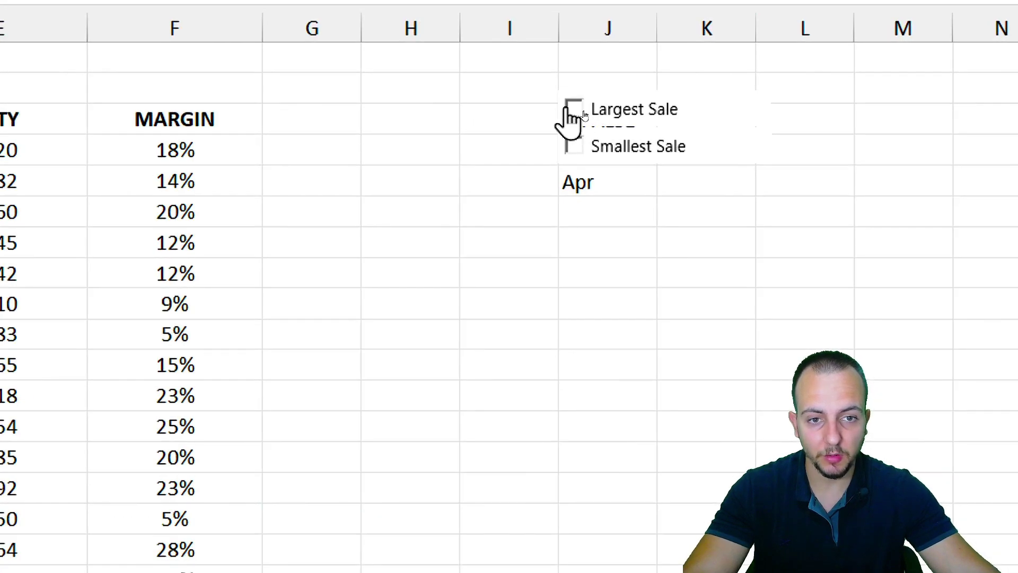
pyautogui.click(588, 111)
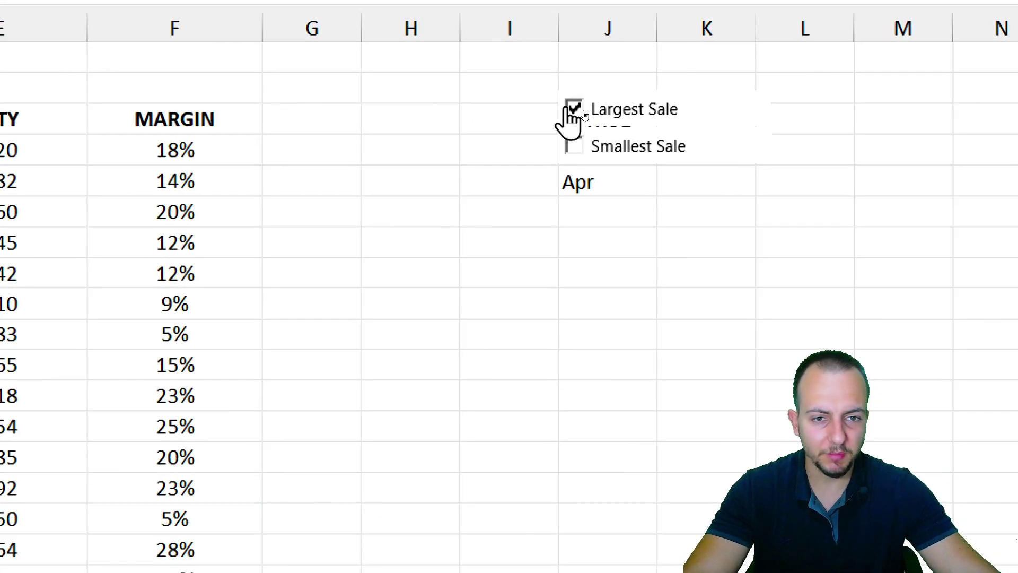
pyautogui.click(574, 109)
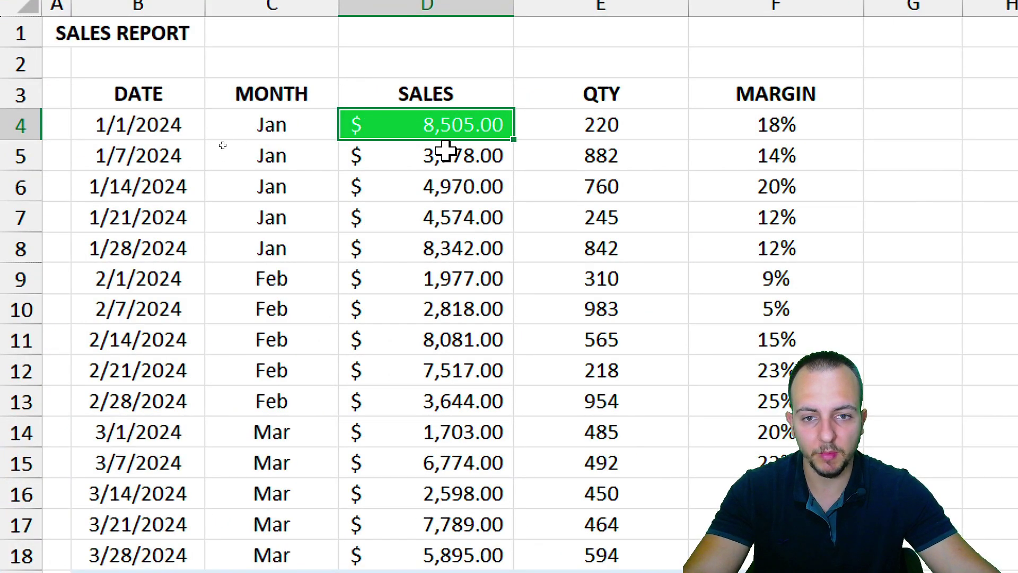
pyautogui.moveTo(423, 132); pyautogui.dragTo(427, 401)
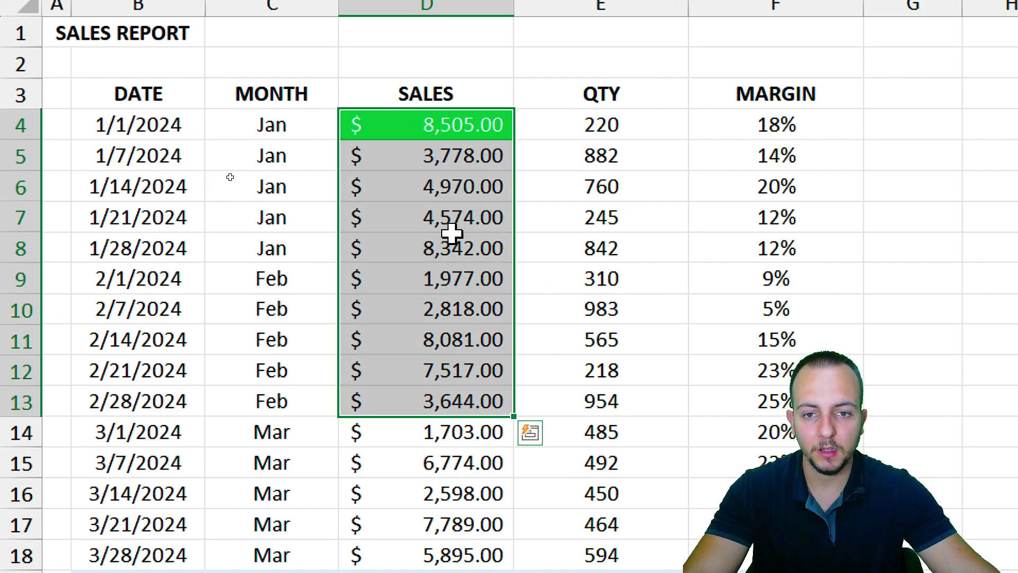
pyautogui.click(481, 124)
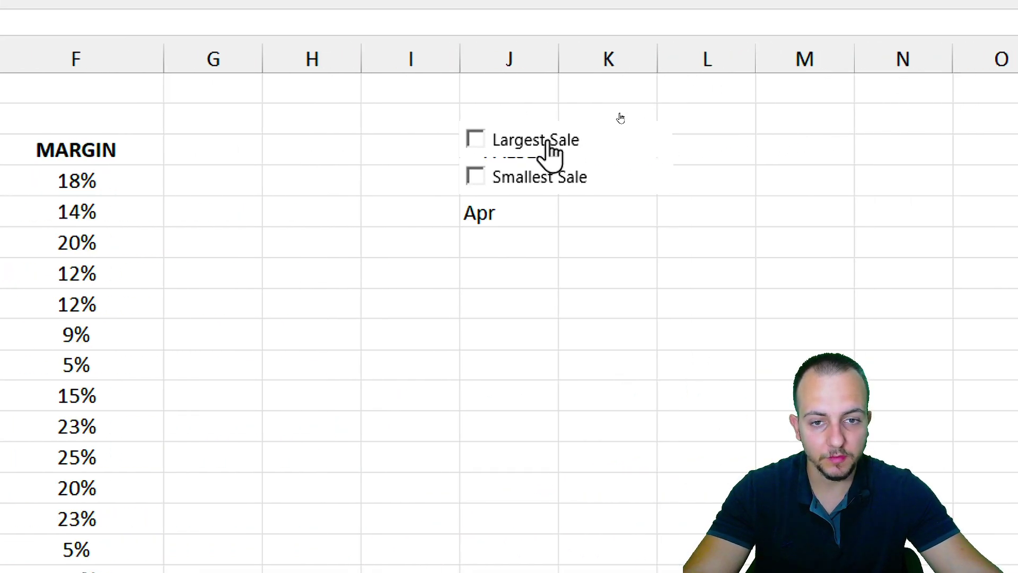
pyautogui.click(476, 140)
pyautogui.click(475, 177)
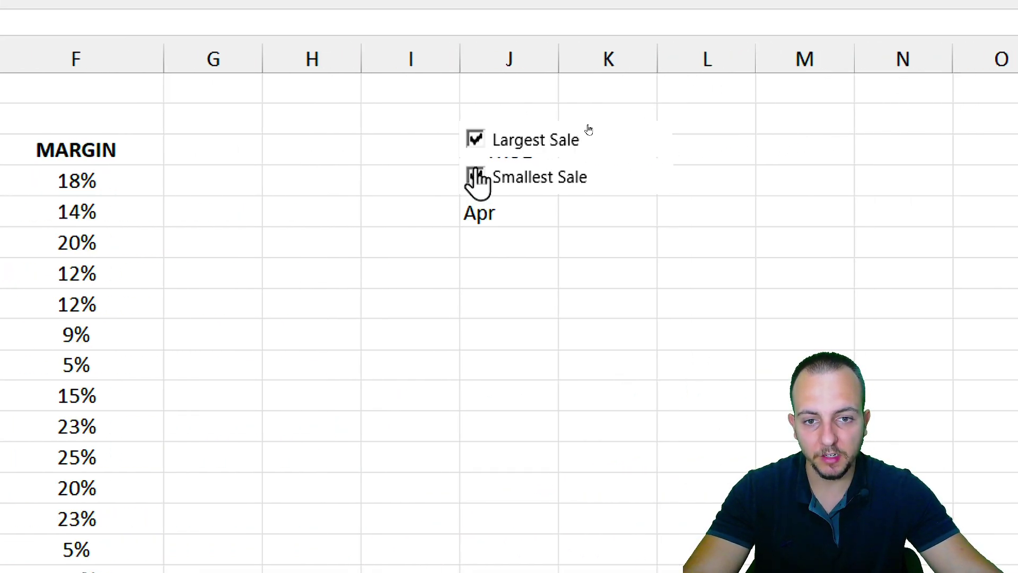
pyautogui.click(476, 139)
pyautogui.click(475, 177)
pyautogui.click(478, 140)
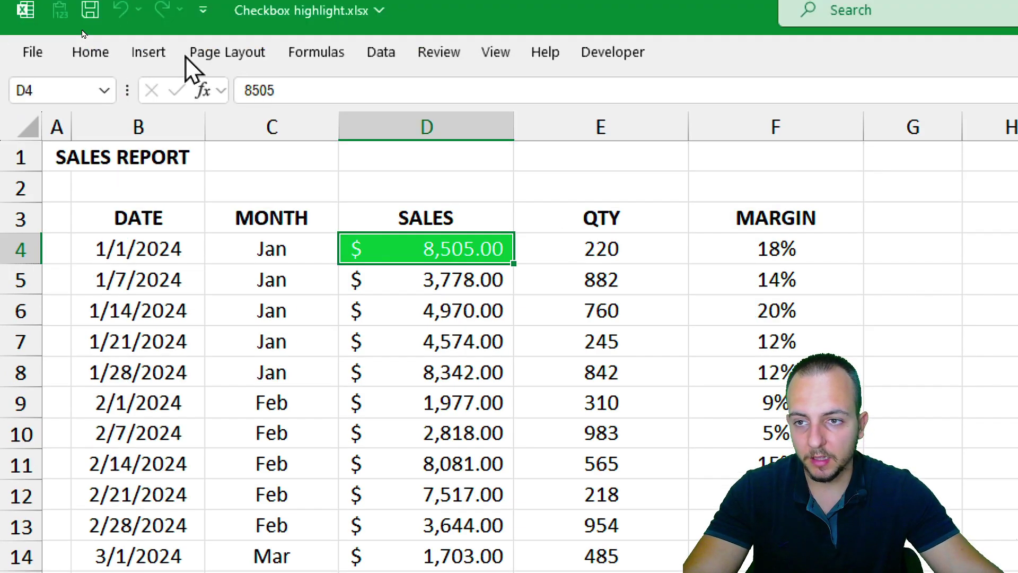
# Step: Open the =$D4=MAX(D:D) rule for editing from the conditional formatting rules that apply to D4
pyautogui.click(91, 50)
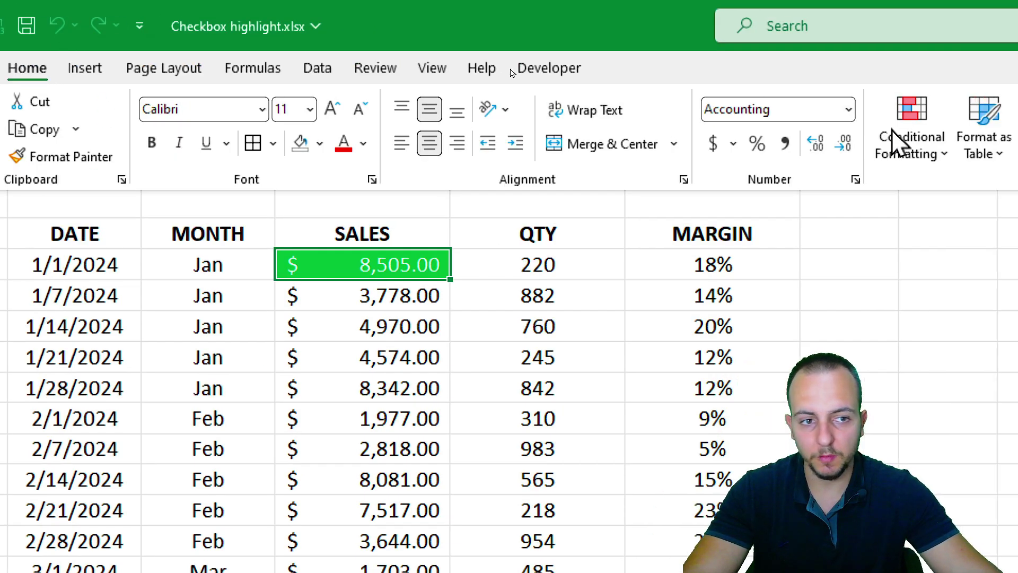
pyautogui.click(977, 151)
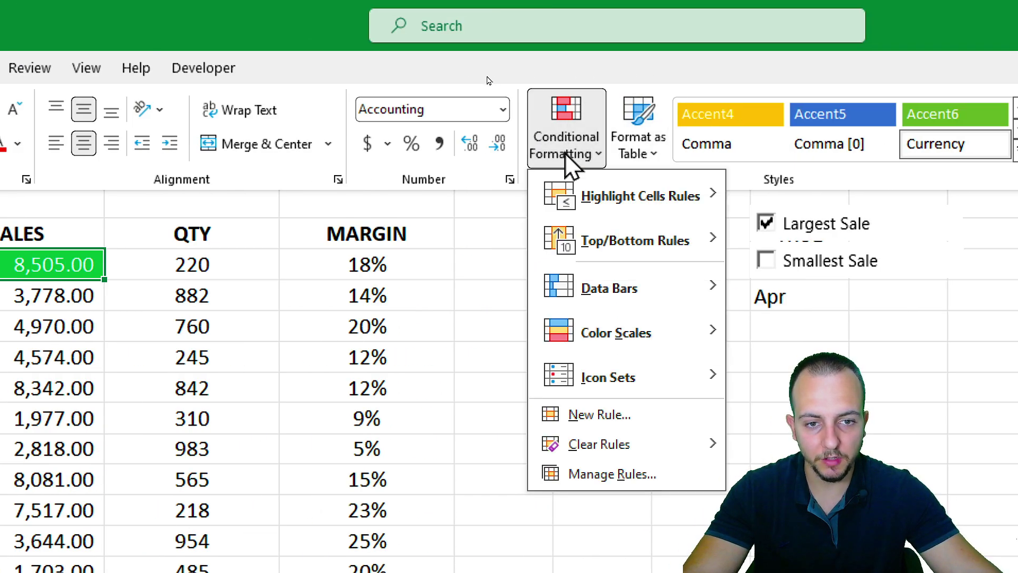
pyautogui.click(595, 474)
pyautogui.click(309, 524)
pyautogui.click(377, 492)
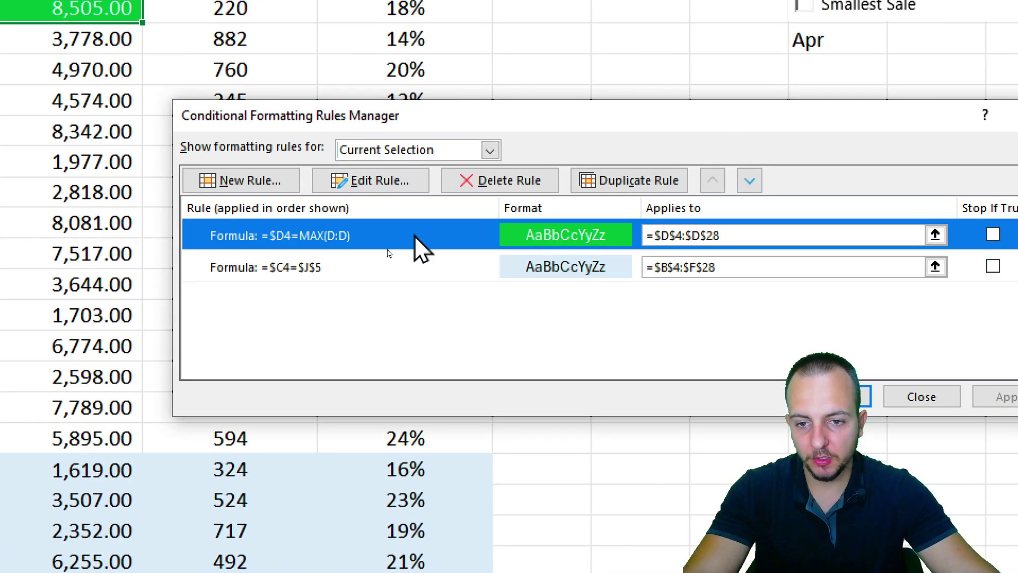
pyautogui.click(345, 516)
pyautogui.click(392, 244)
pyautogui.click(390, 260)
pyautogui.click(387, 245)
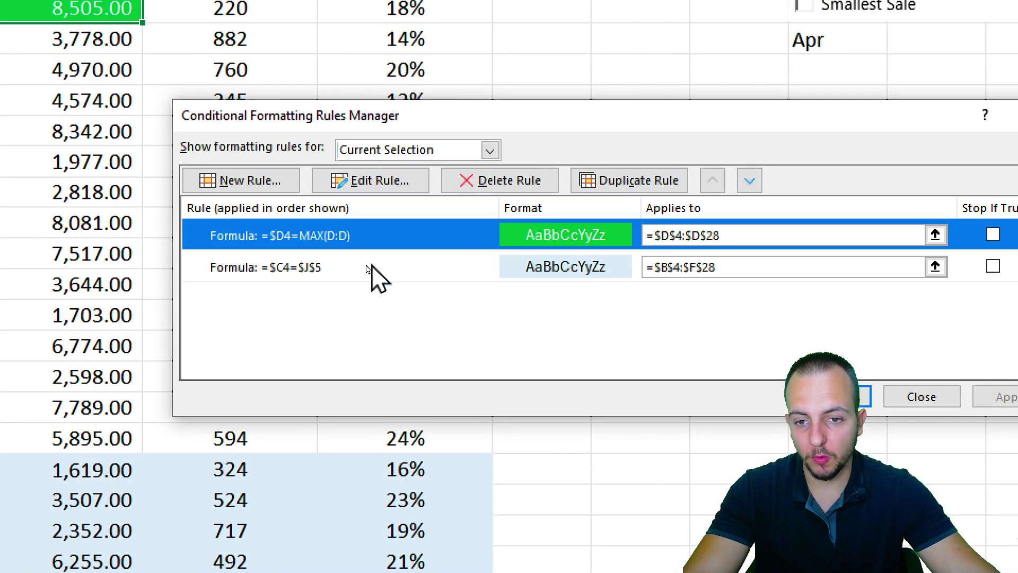
pyautogui.click(398, 260)
pyautogui.click(396, 244)
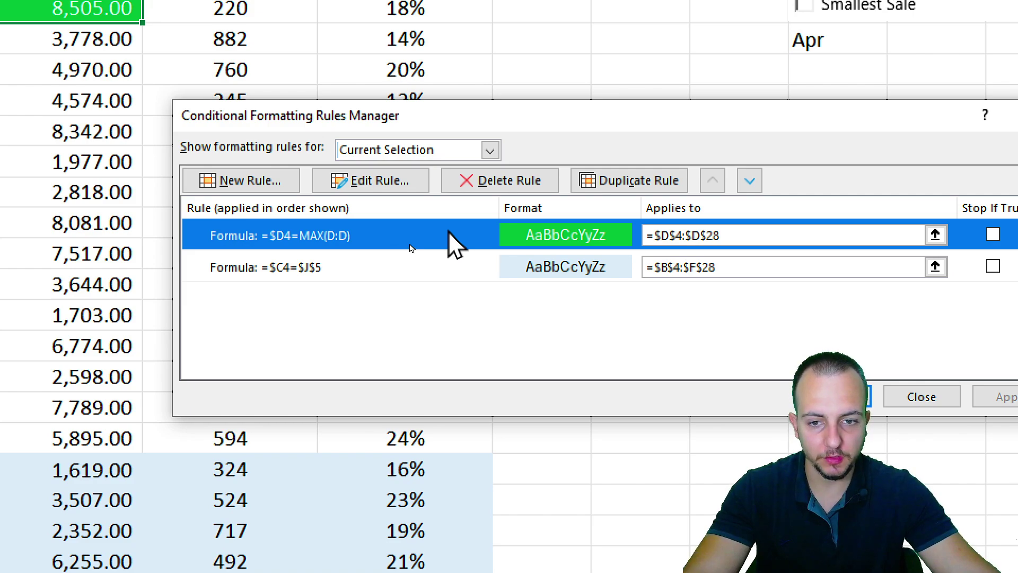
pyautogui.doubleClick(366, 241)
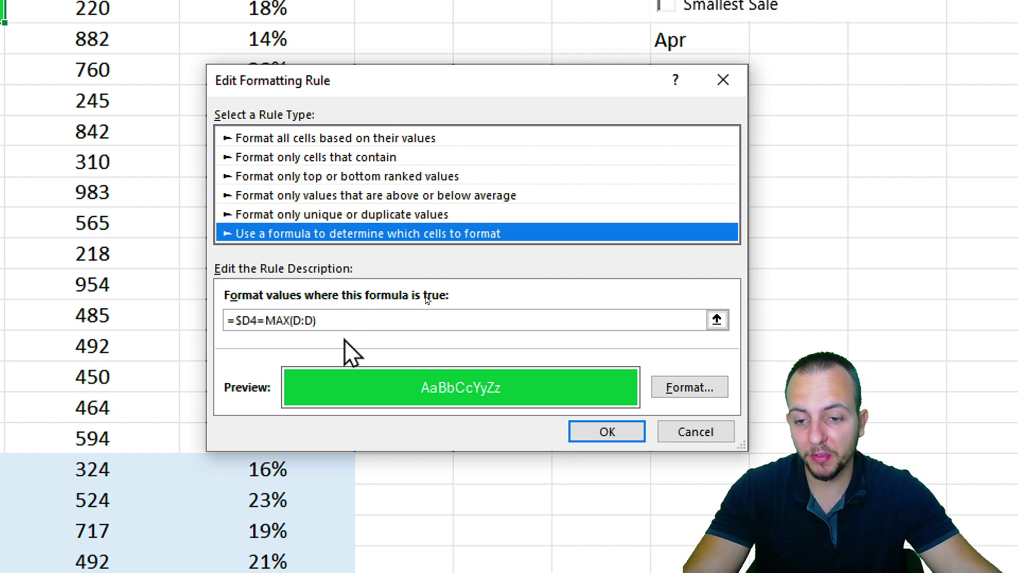
# Step: Start wrapping the rule's MAX comparison in an IF function by inserting if( after the leading equals sign
pyautogui.moveTo(319, 320); pyautogui.dragTo(198, 318)
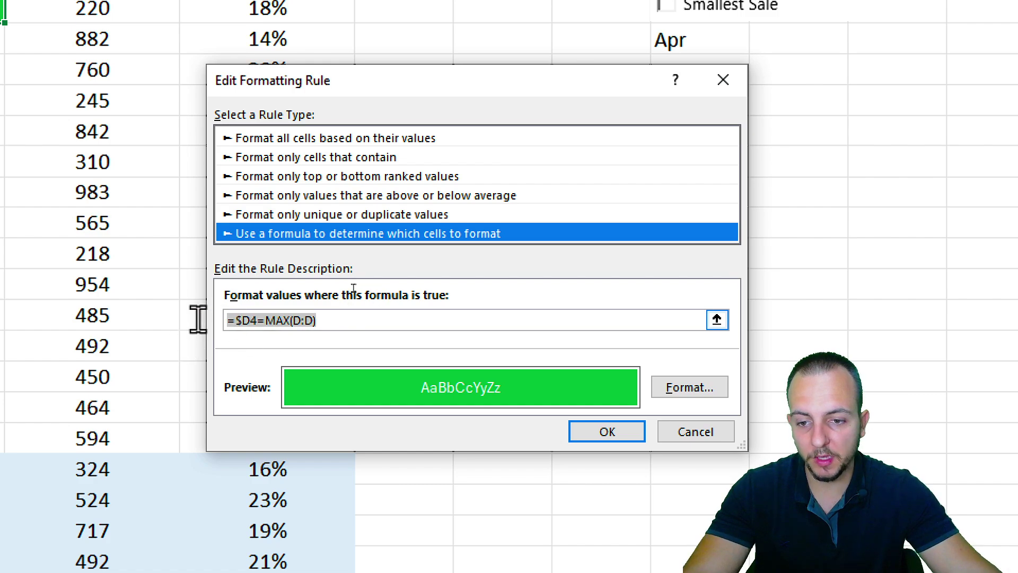
pyautogui.click(352, 321)
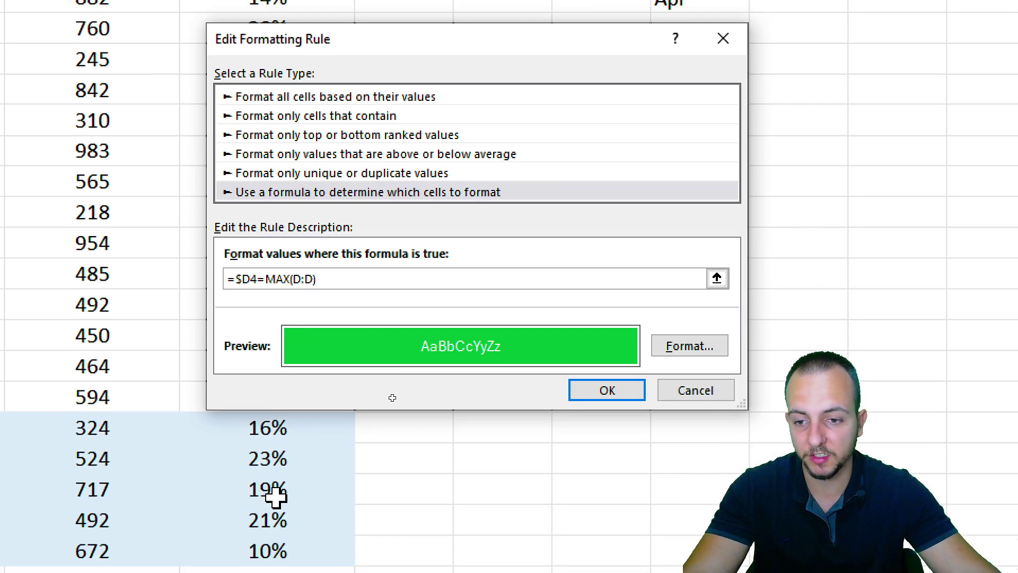
pyautogui.click(235, 279)
pyautogui.write('$')
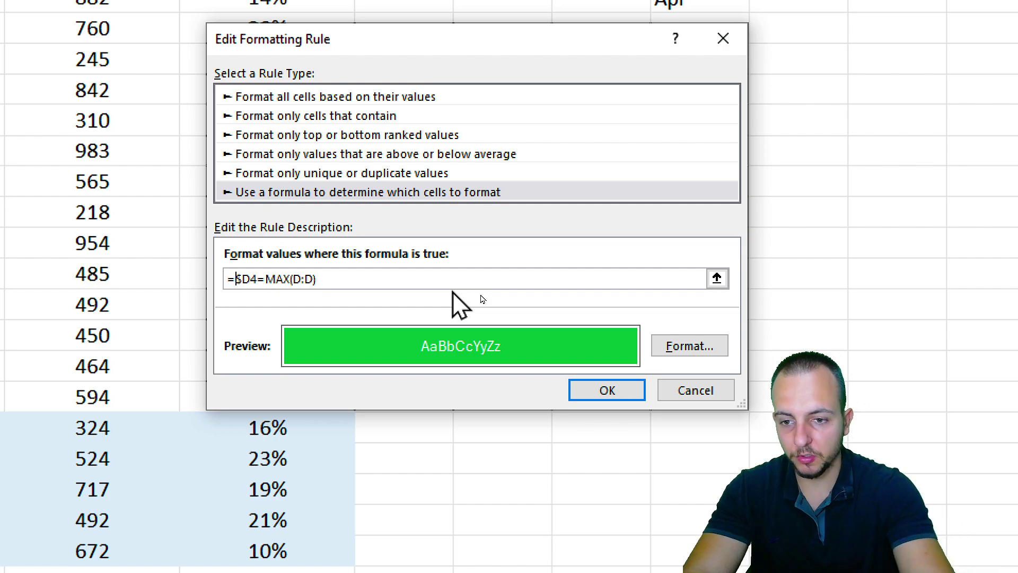
pyautogui.write('if')
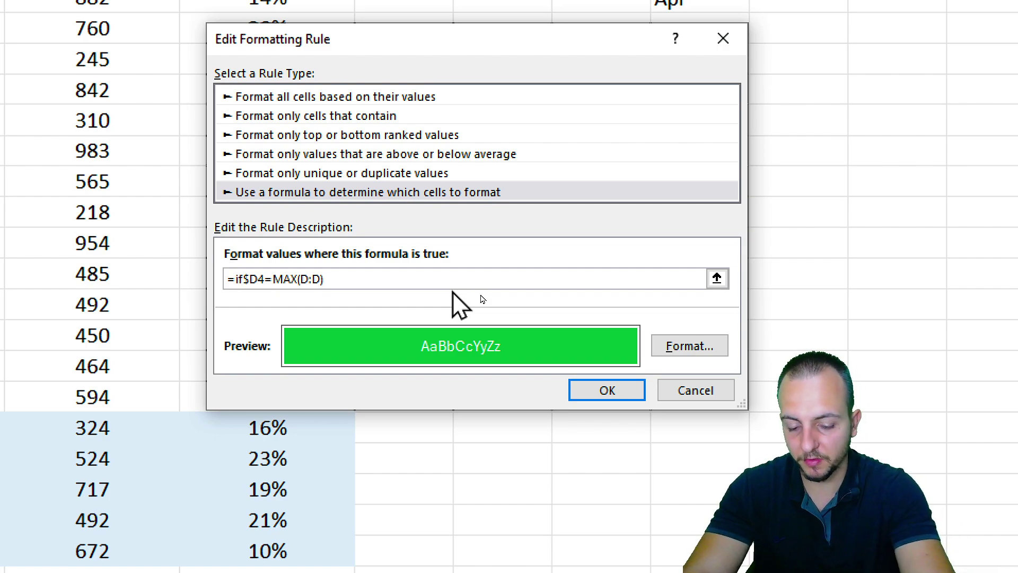
pyautogui.write('(')
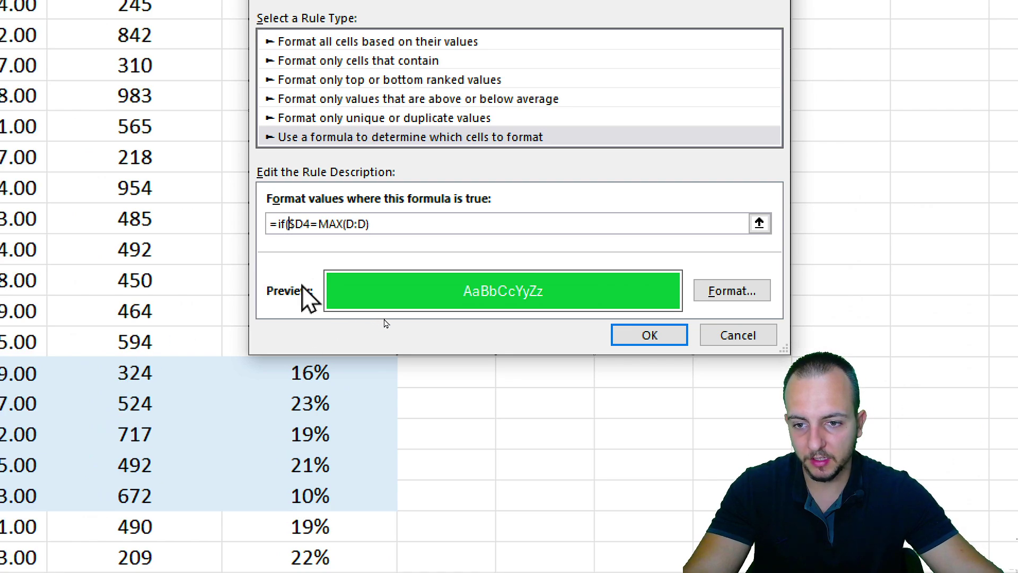
# Step: Add the fully absolute condition $j$3=TRUE and complete the rule's formula as =if($j$3=TRUE,$D4=MAX(D:D),)
pyautogui.write('j3')
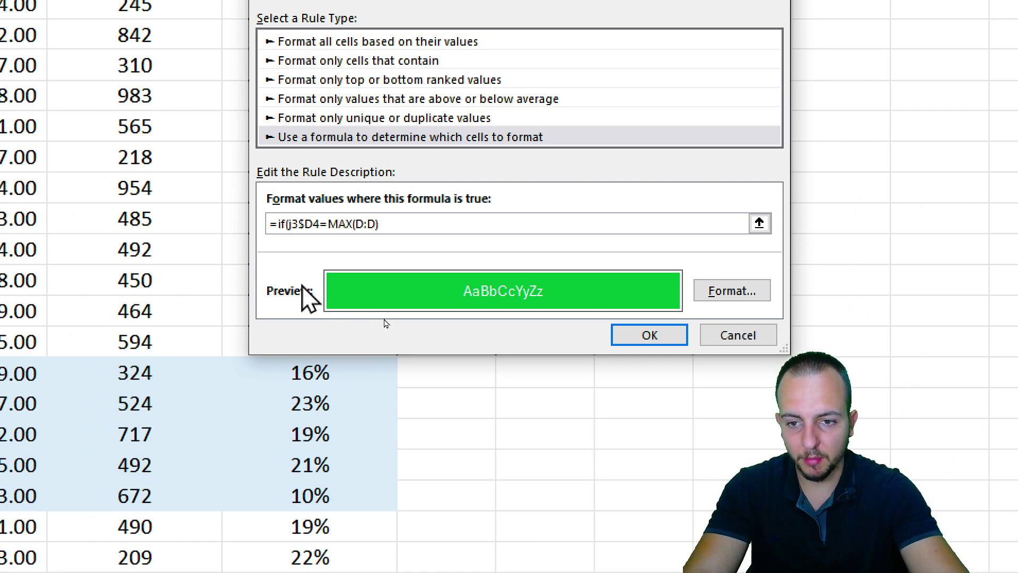
pyautogui.press('BackSpace')
pyautogui.press('BackSpace')
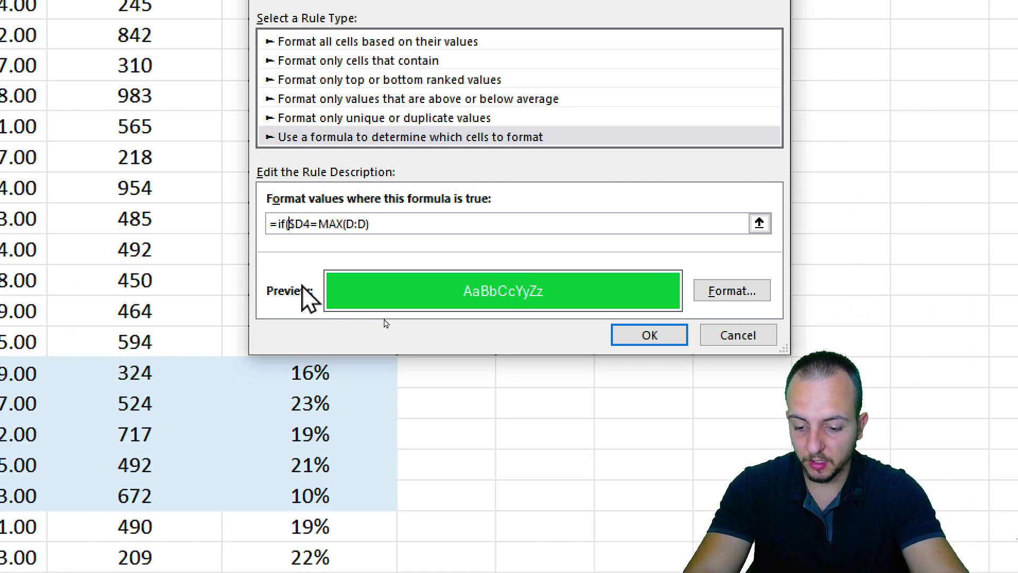
pyautogui.write('$j')
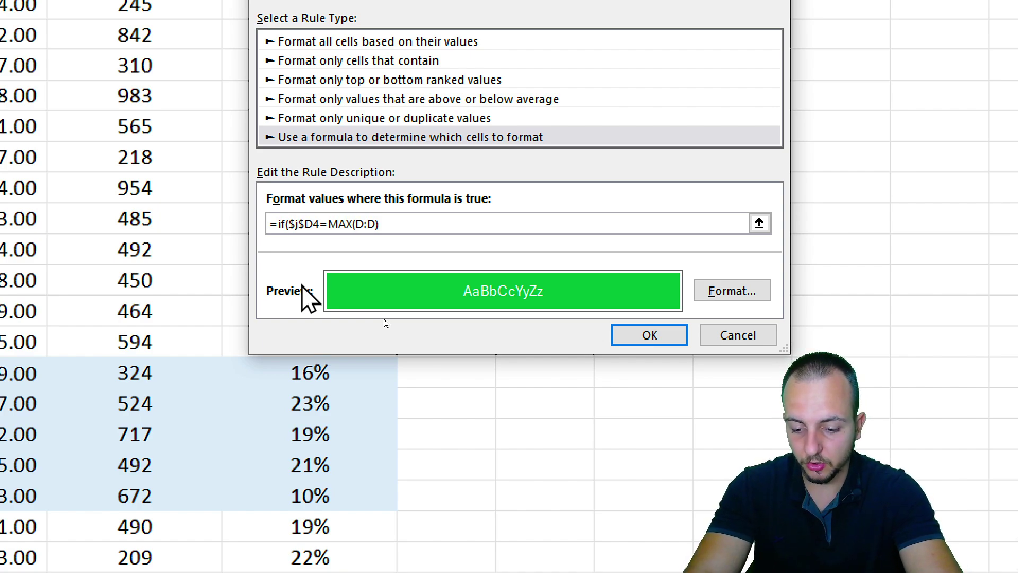
pyautogui.write('$3')
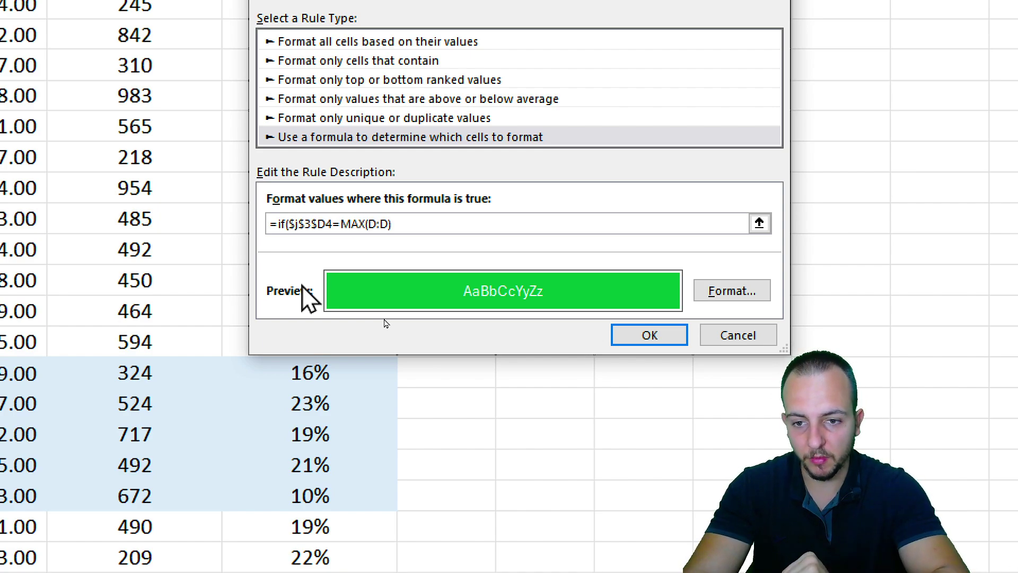
pyautogui.write('=')
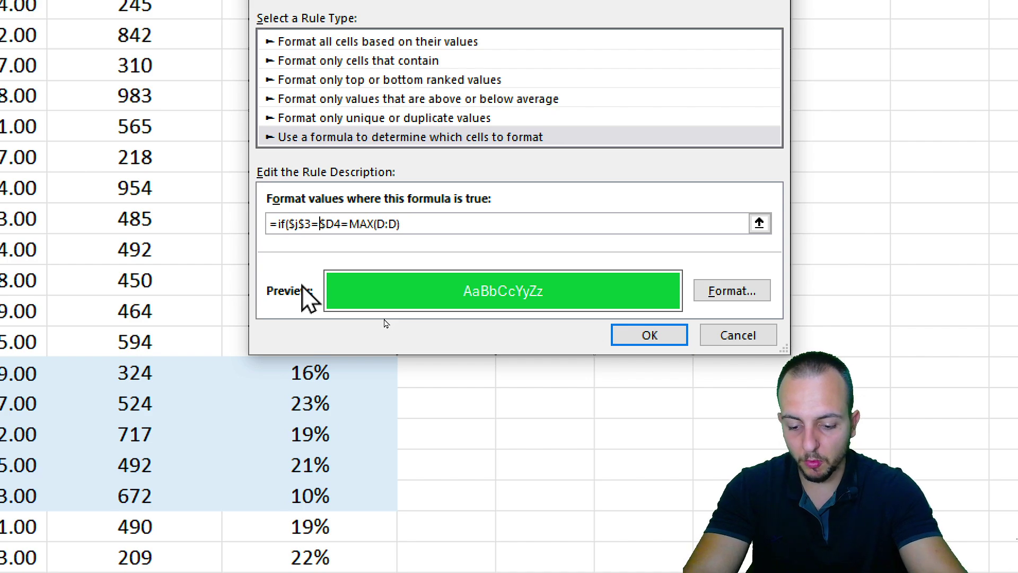
pyautogui.write('TRUE')
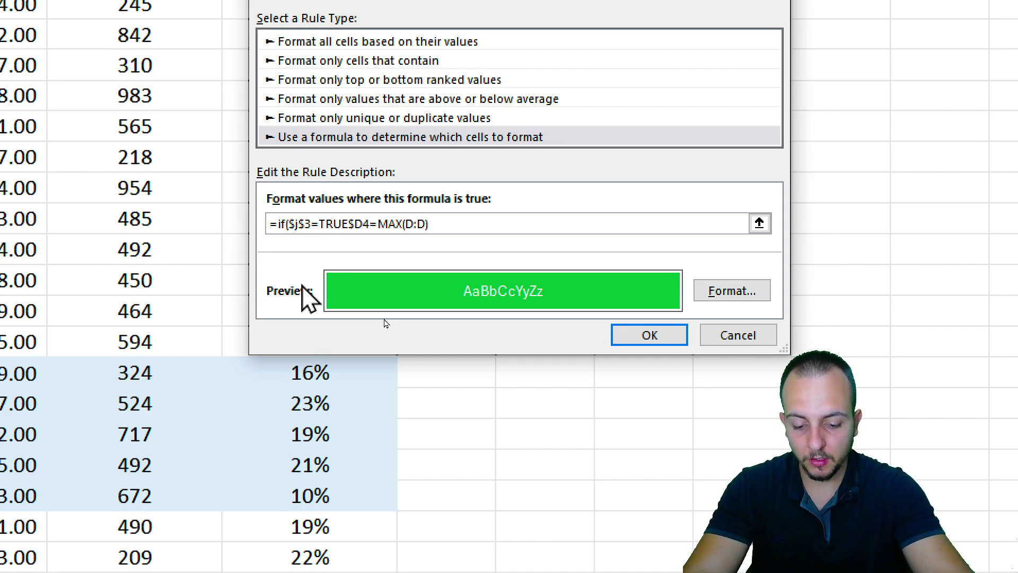
pyautogui.write(',')
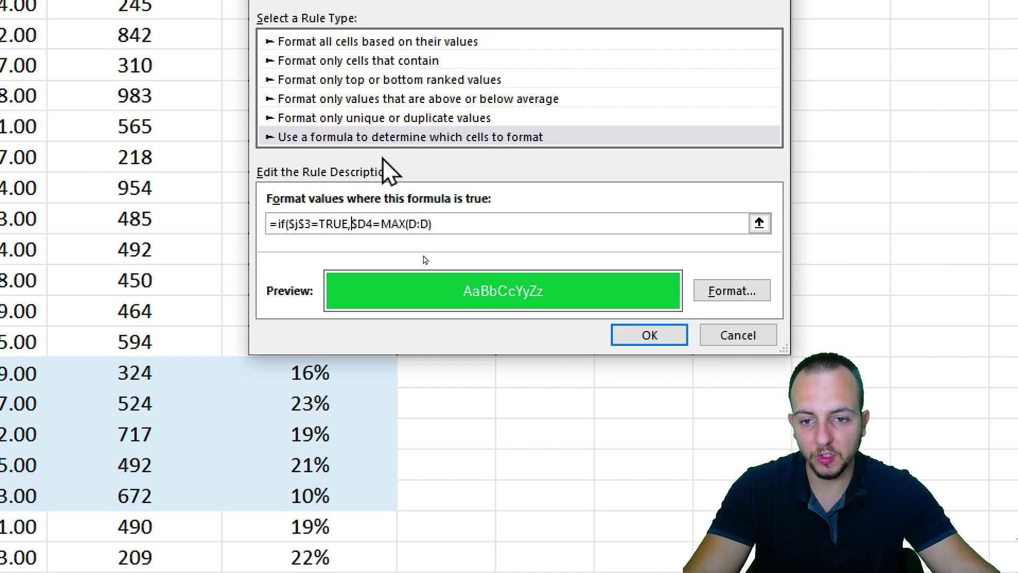
pyautogui.keyDown('shift'); pyautogui.click(460, 223); pyautogui.keyUp('shift')
pyautogui.click(455, 223)
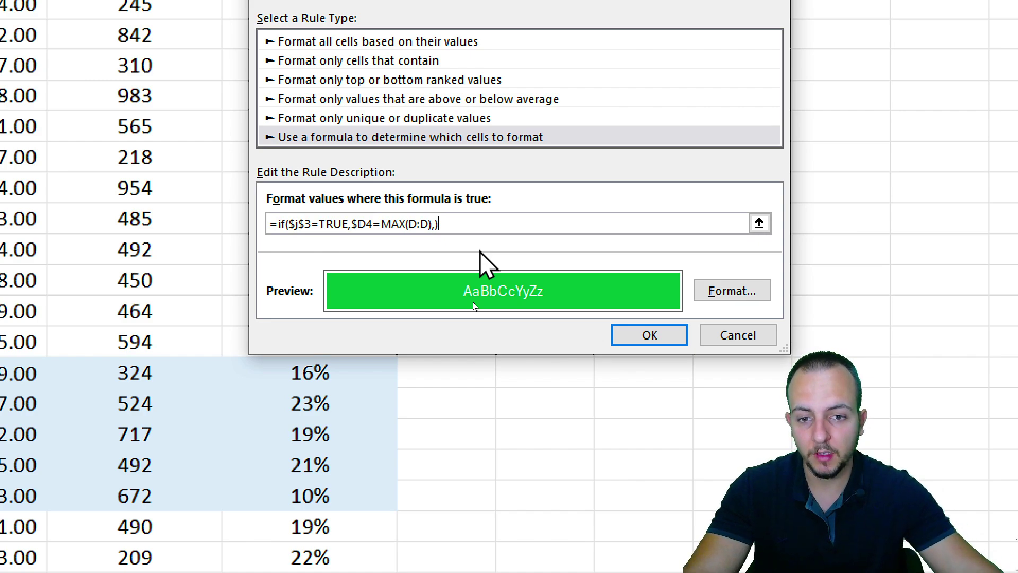
# Step: Copy the rule's entire IF formula to the clipboard
pyautogui.moveTo(440, 223); pyautogui.dragTo(241, 223)
pyautogui.hotkey('ctrl', 'c')
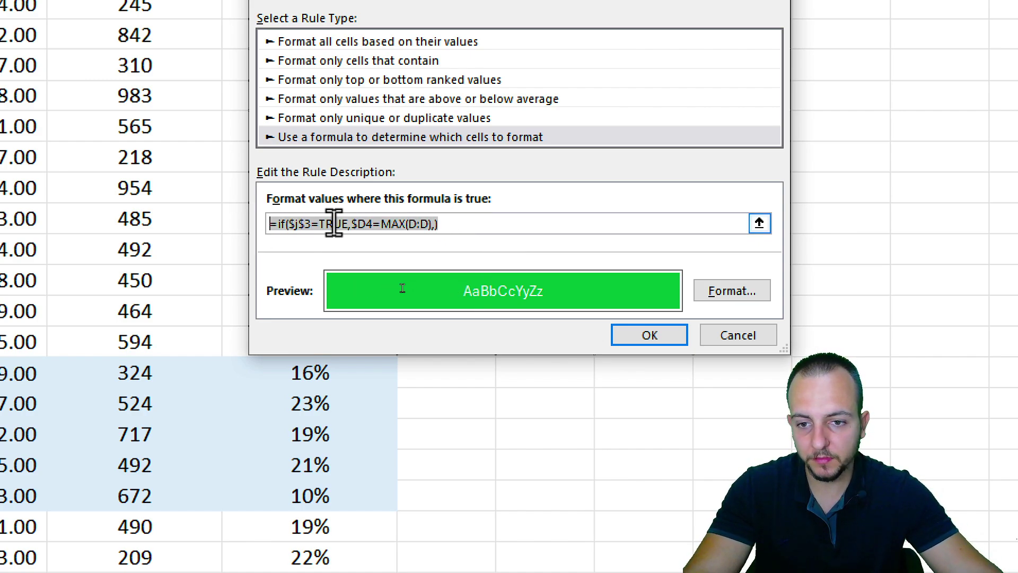
pyautogui.rightClick(267, 226)
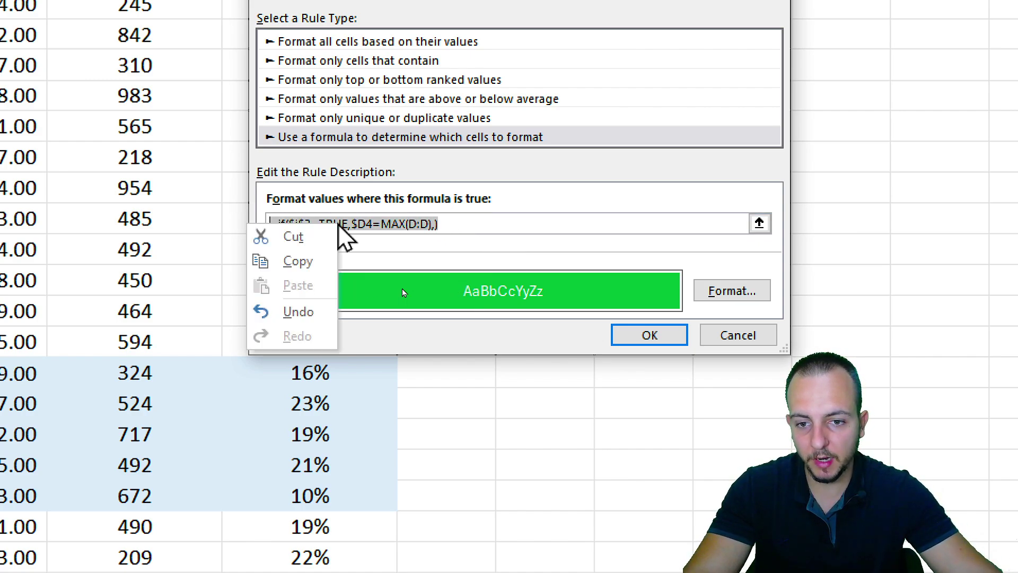
pyautogui.click(313, 263)
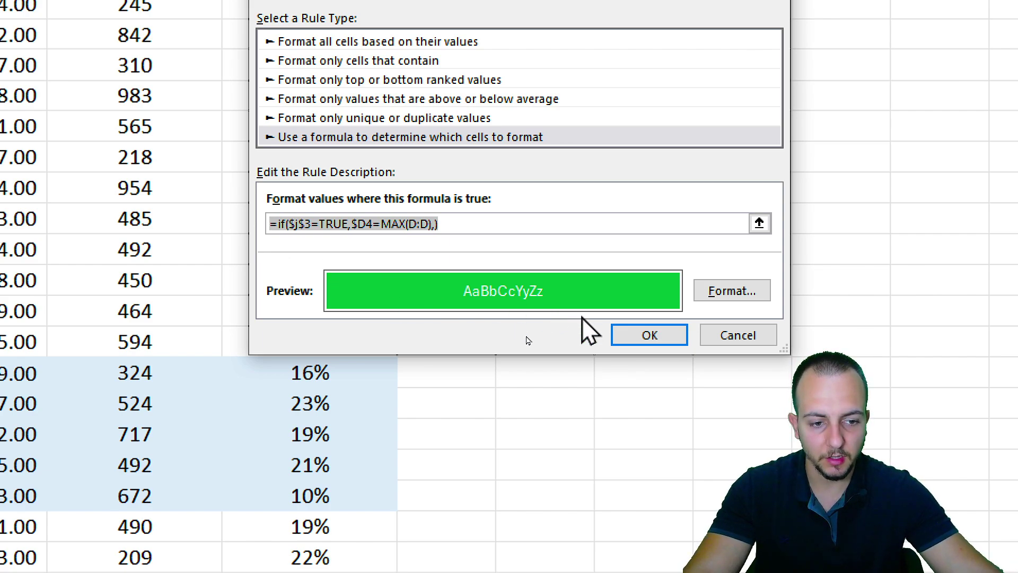
# Step: Save the edited MAX rule and apply the conditional formatting changes to the sales column
pyautogui.click(639, 333)
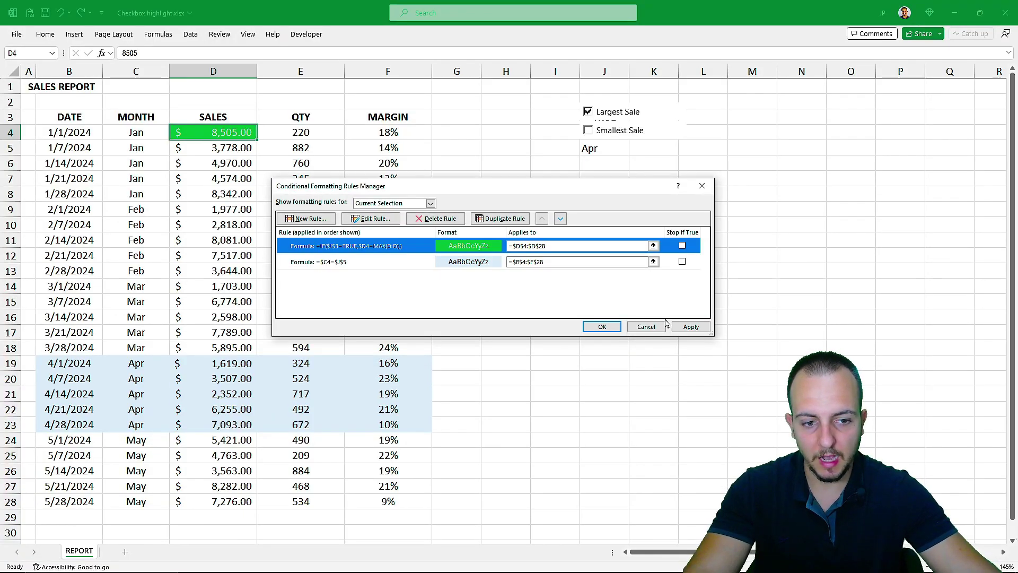
pyautogui.click(690, 326)
pyautogui.click(602, 326)
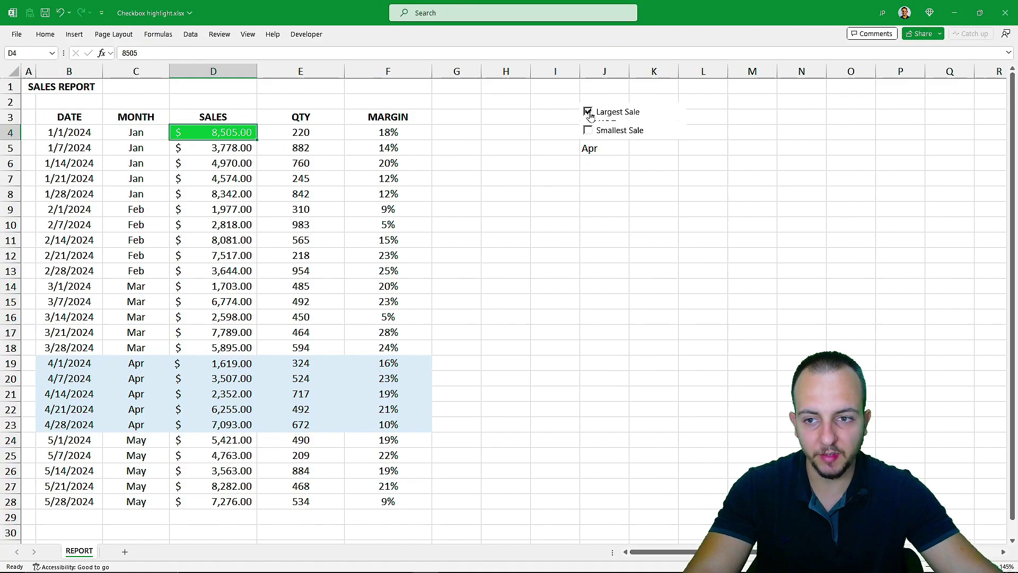
# Step: Switch the Largest Sale checkbox off and on repeatedly to test the green highlight in the sales column
pyautogui.click(576, 105)
pyautogui.click(590, 114)
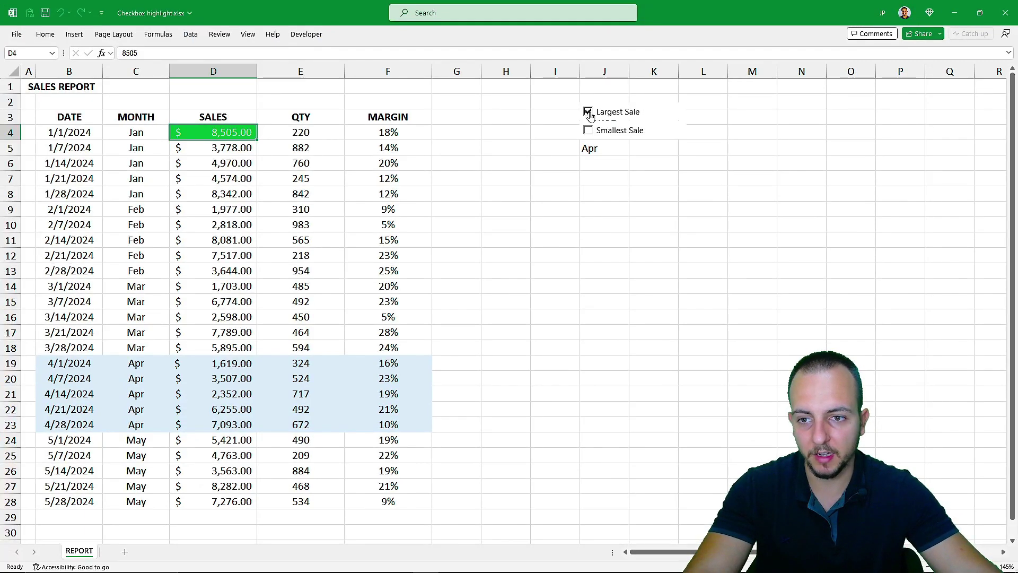
pyautogui.click(590, 114)
pyautogui.click(590, 115)
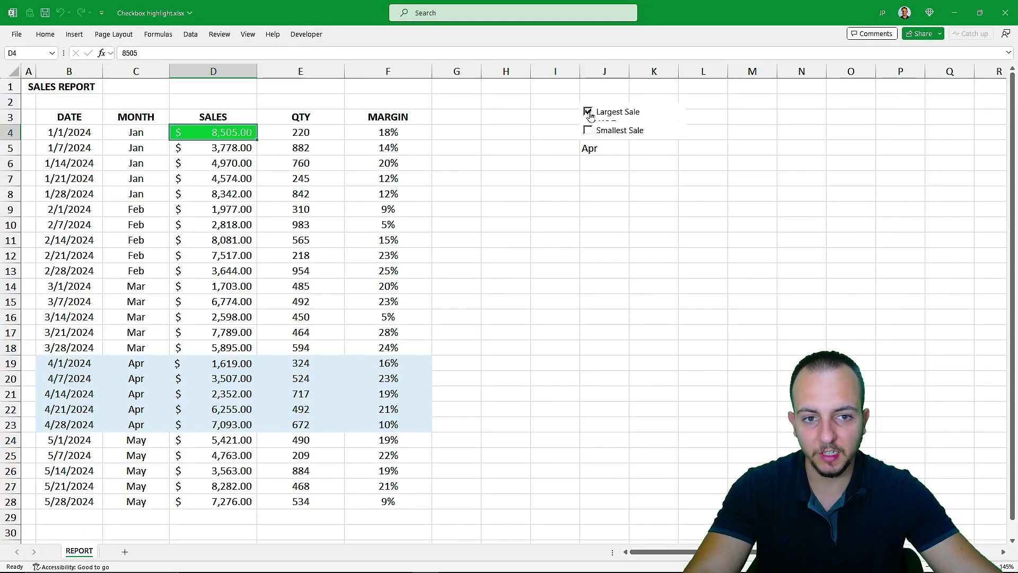
pyautogui.click(590, 114)
pyautogui.click(590, 115)
pyautogui.click(590, 114)
pyautogui.click(590, 114)
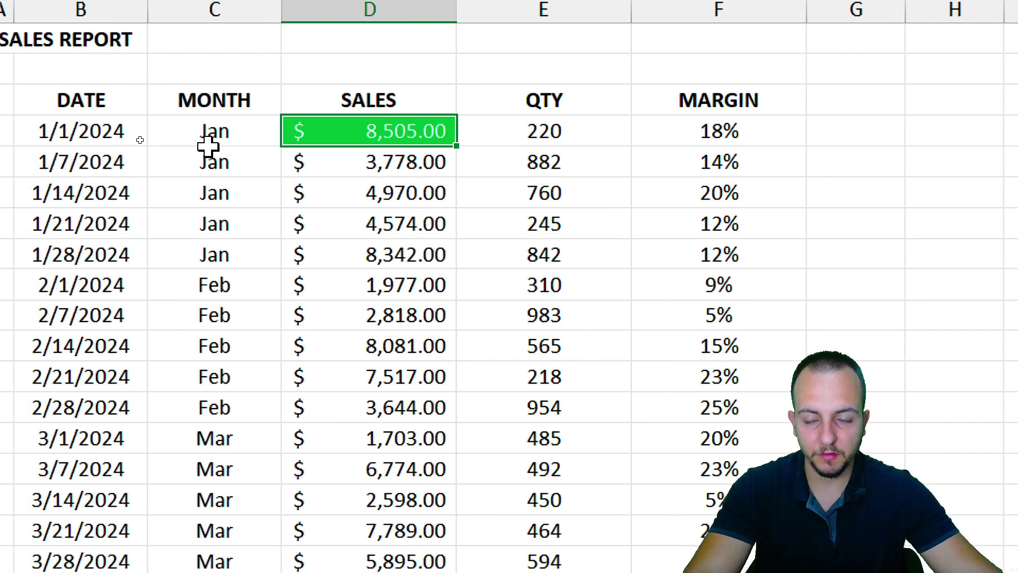
# Step: Create a formula-based conditional formatting rule for D4:D28 using the copied formula =if($j$3=TRUE,$D4=MAX(D:D),)
pyautogui.moveTo(357, 129); pyautogui.dragTo(352, 562)
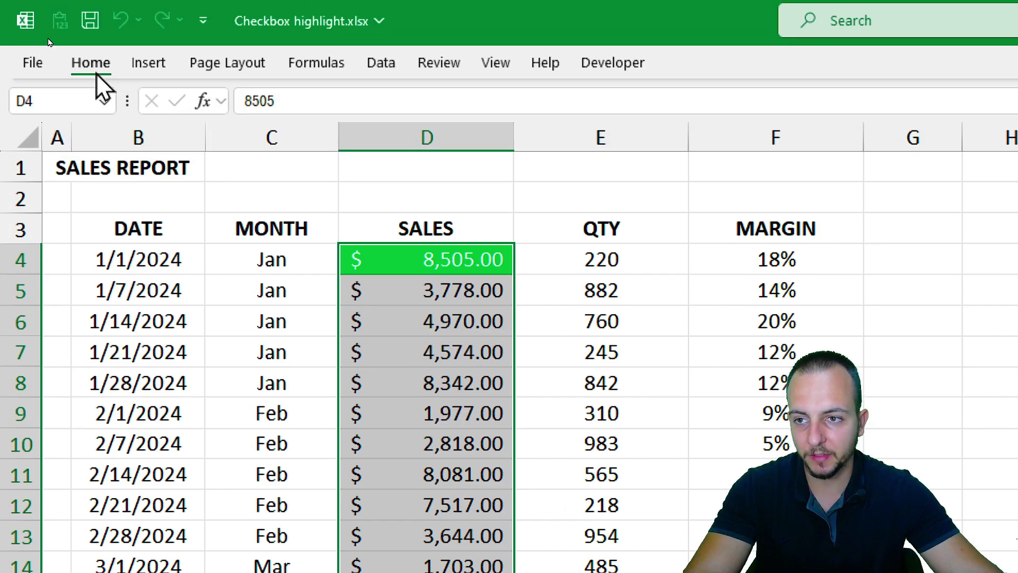
pyautogui.click(96, 72)
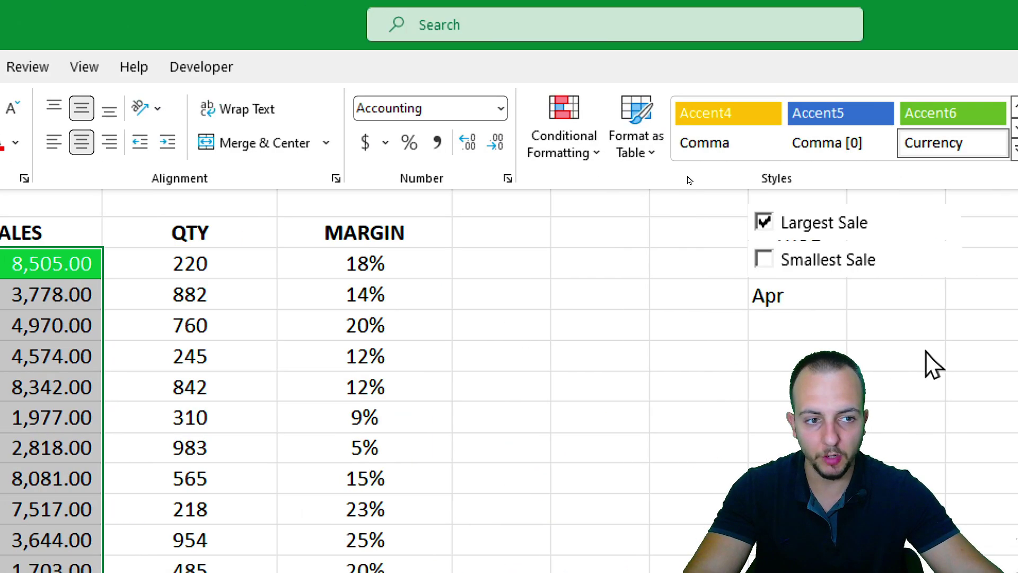
pyautogui.click(998, 157)
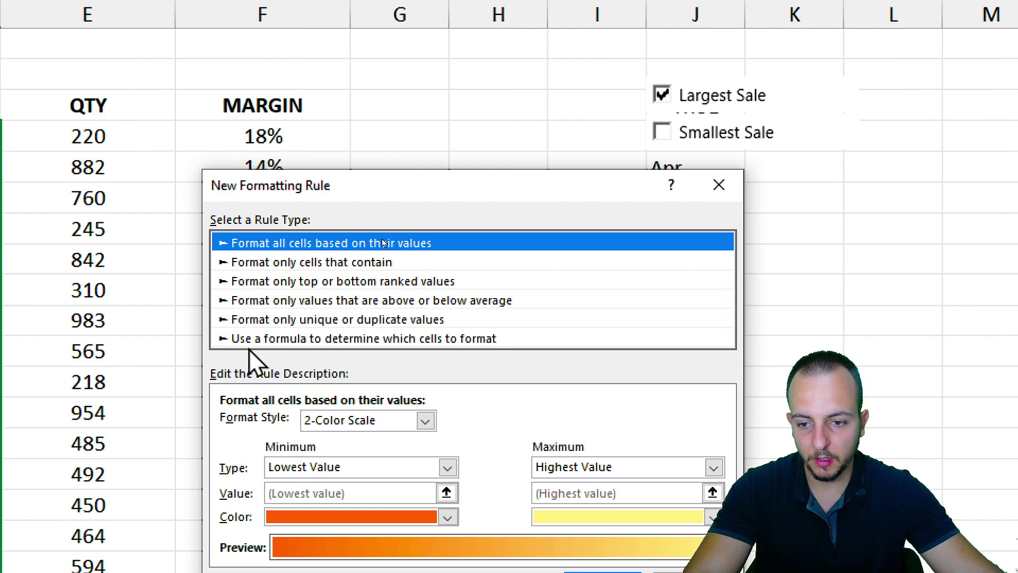
pyautogui.click(229, 339)
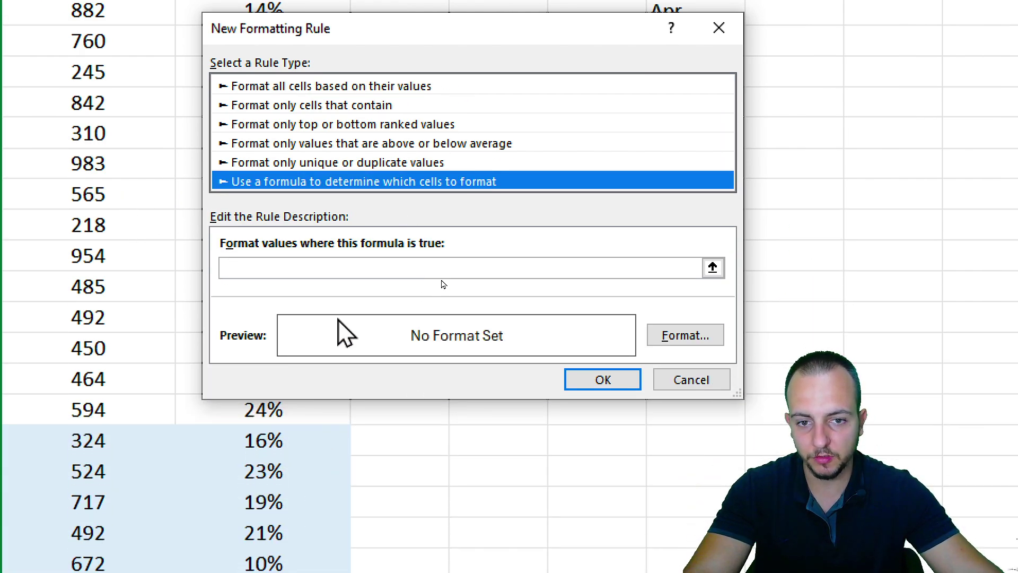
pyautogui.click(248, 425)
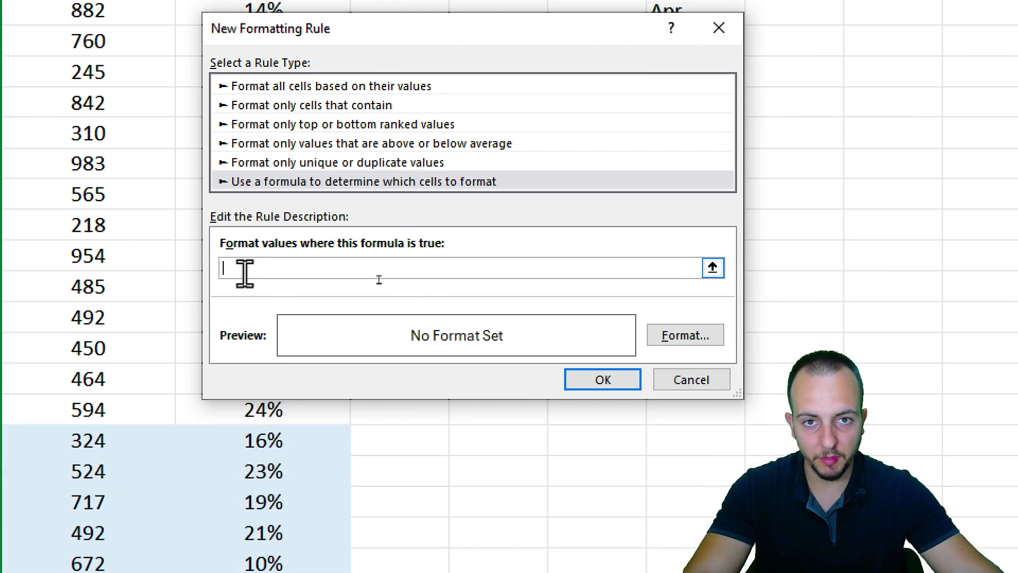
pyautogui.rightClick(260, 271)
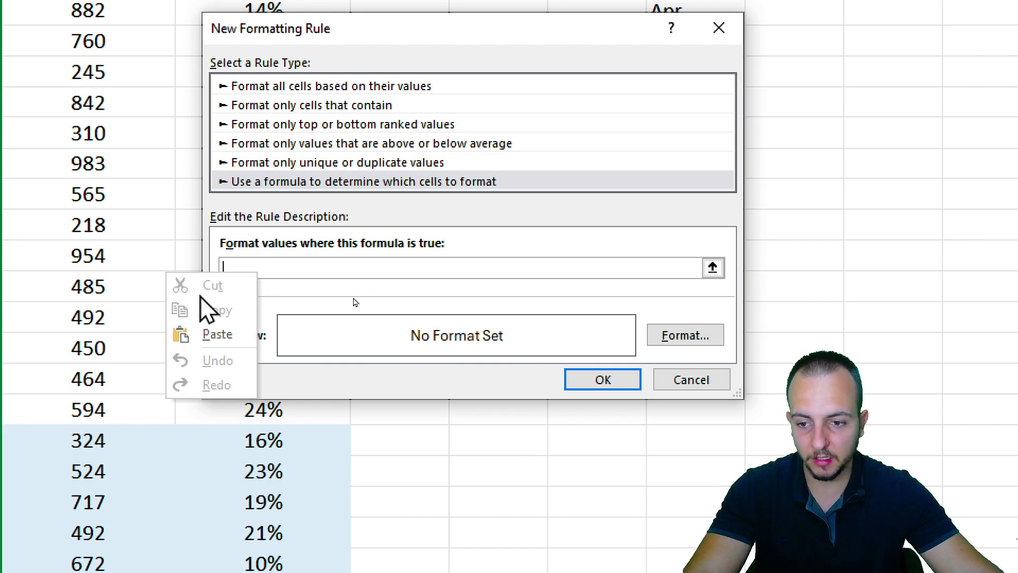
pyautogui.click(218, 333)
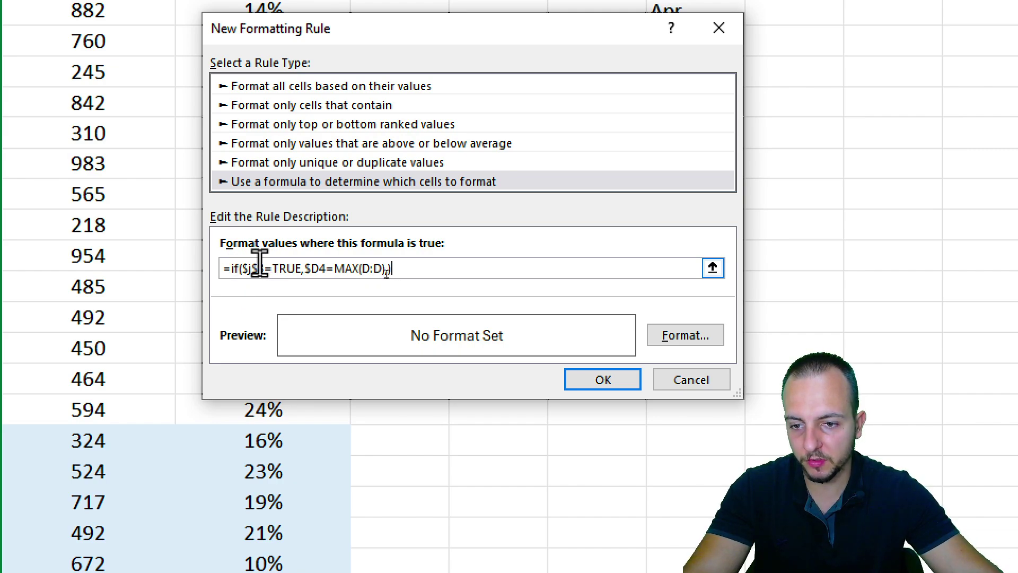
# Step: Set the new rule's format to a white font on a standard red fill
pyautogui.click(702, 340)
pyautogui.click(542, 243)
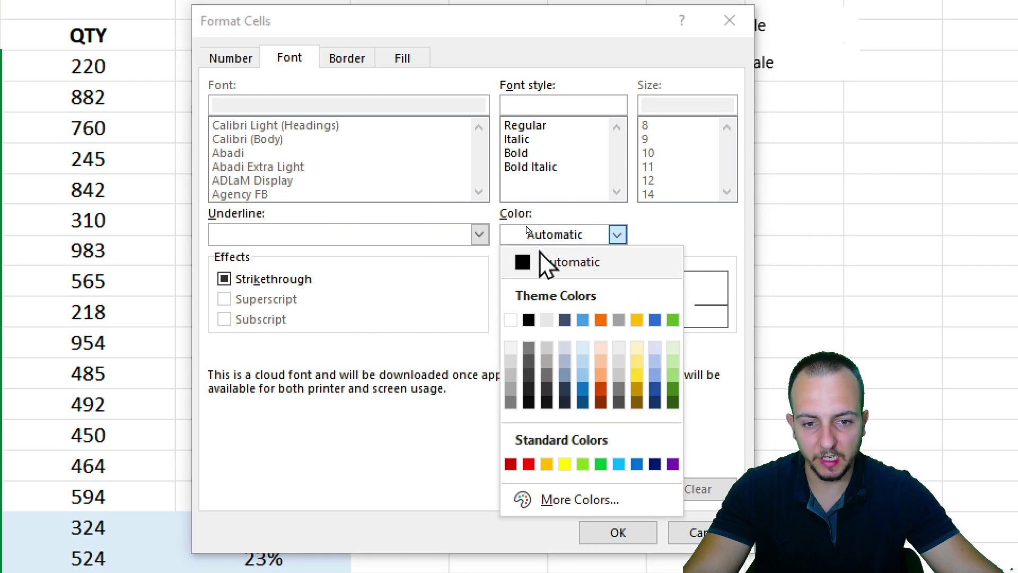
pyautogui.click(524, 318)
pyautogui.click(410, 76)
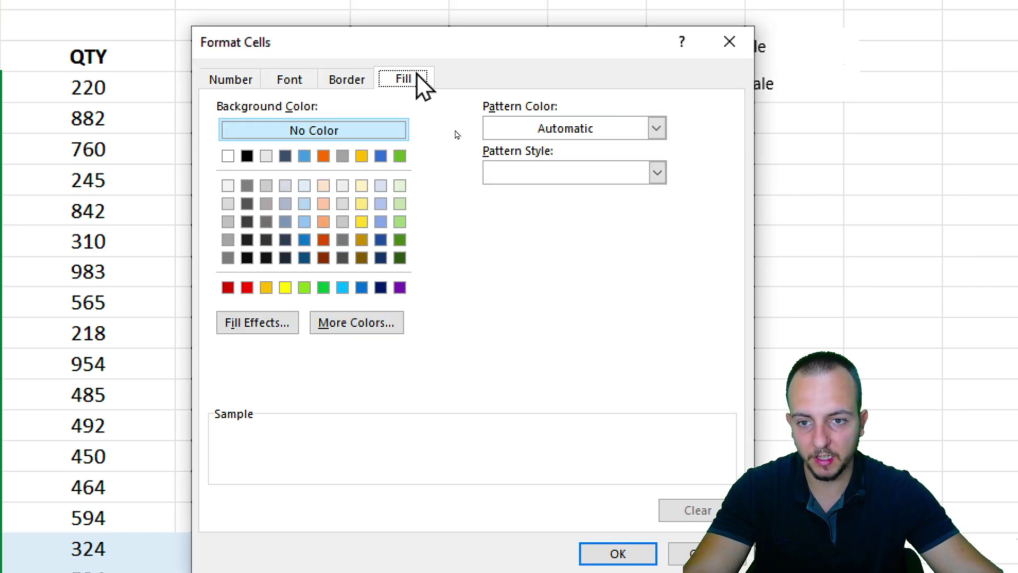
pyautogui.click(248, 287)
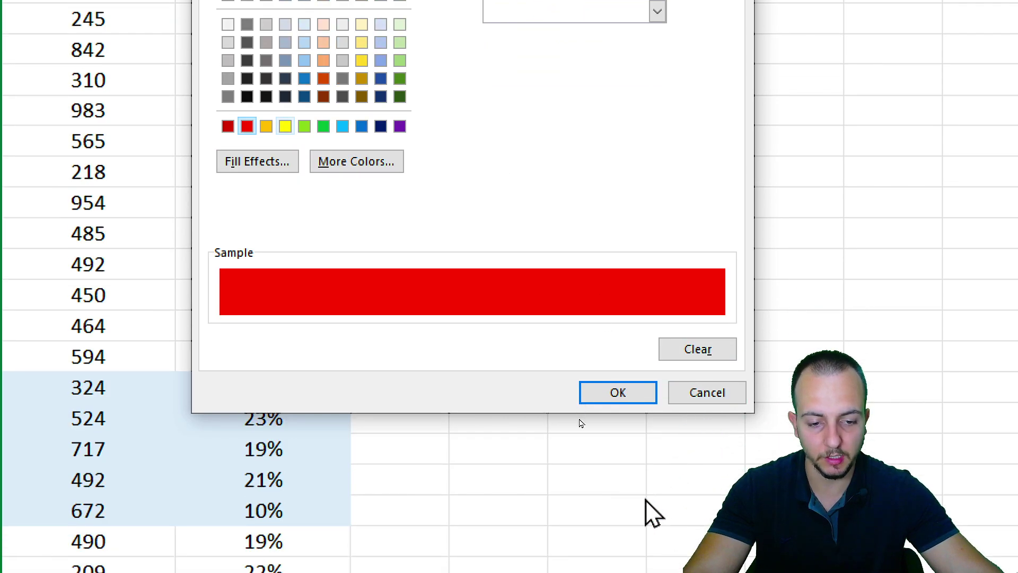
pyautogui.click(640, 559)
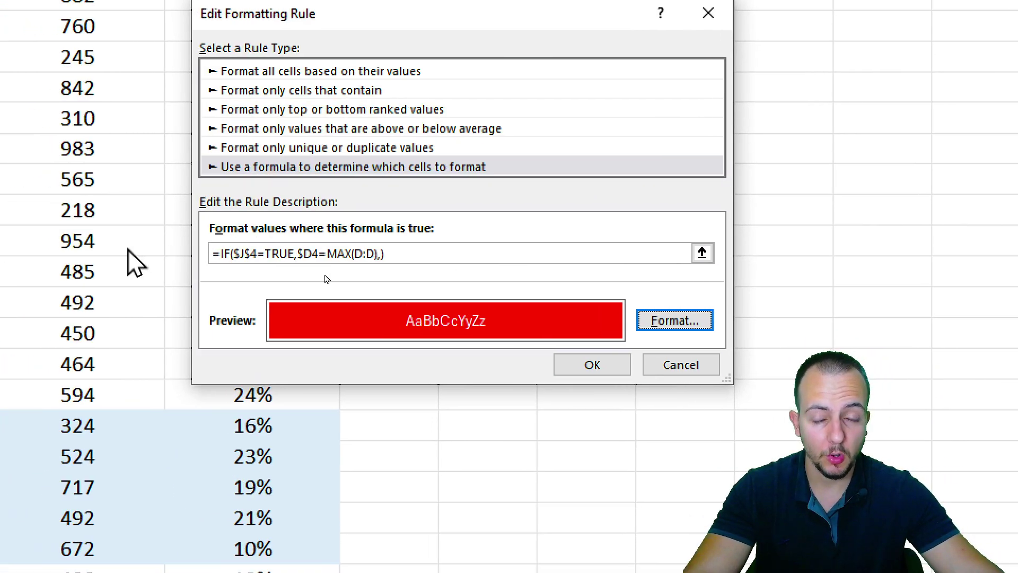
# Step: Replace MAX with min in the red rule so it reads =IF($J$4=TRUE,$D4=min(D:D),), and apply the rules
pyautogui.click(356, 249)
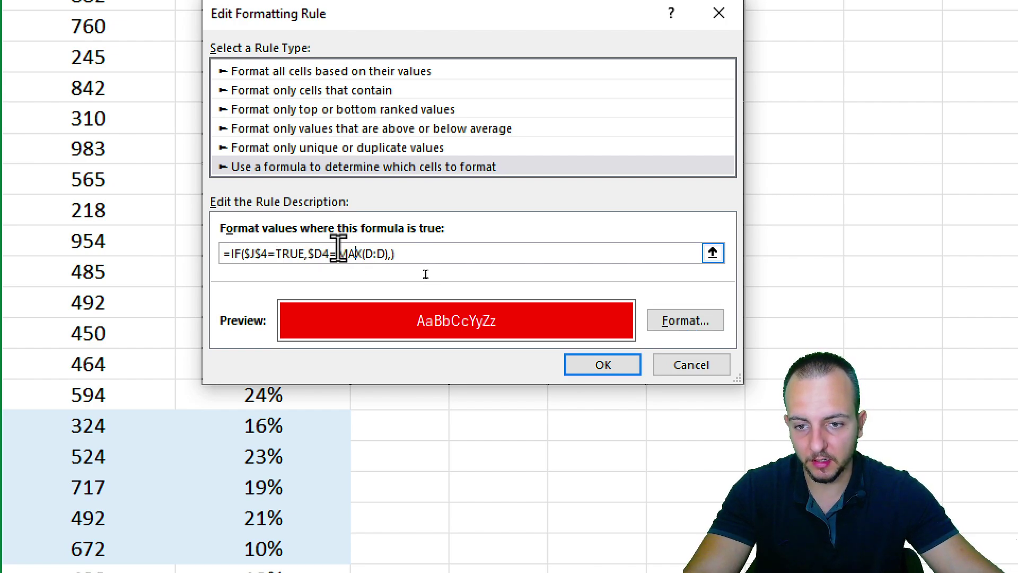
pyautogui.moveTo(338, 254); pyautogui.dragTo(360, 254)
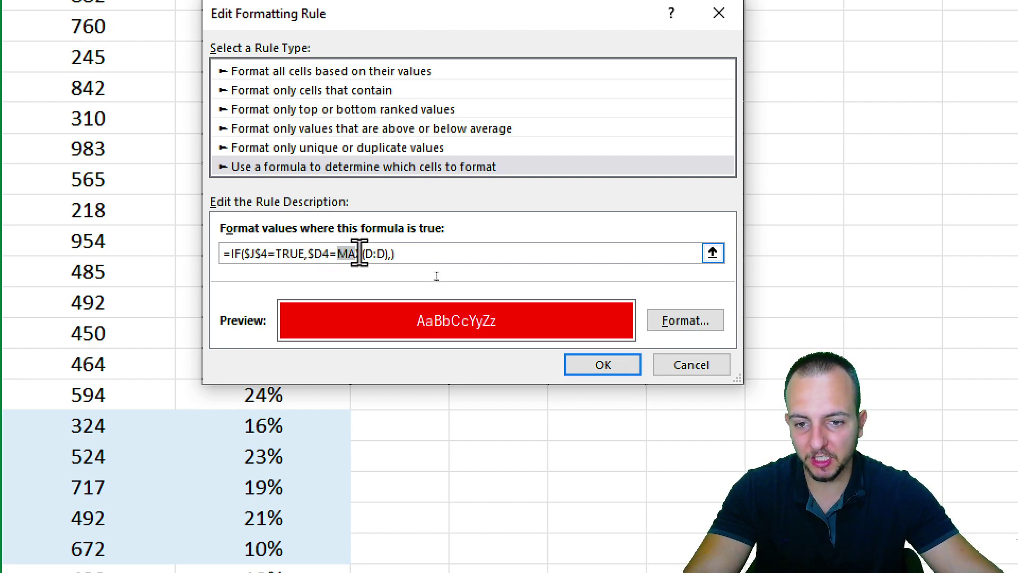
pyautogui.hotkey('shift', 'Home')
pyautogui.keyDown('shift'); pyautogui.click(364, 246); pyautogui.keyUp('shift')
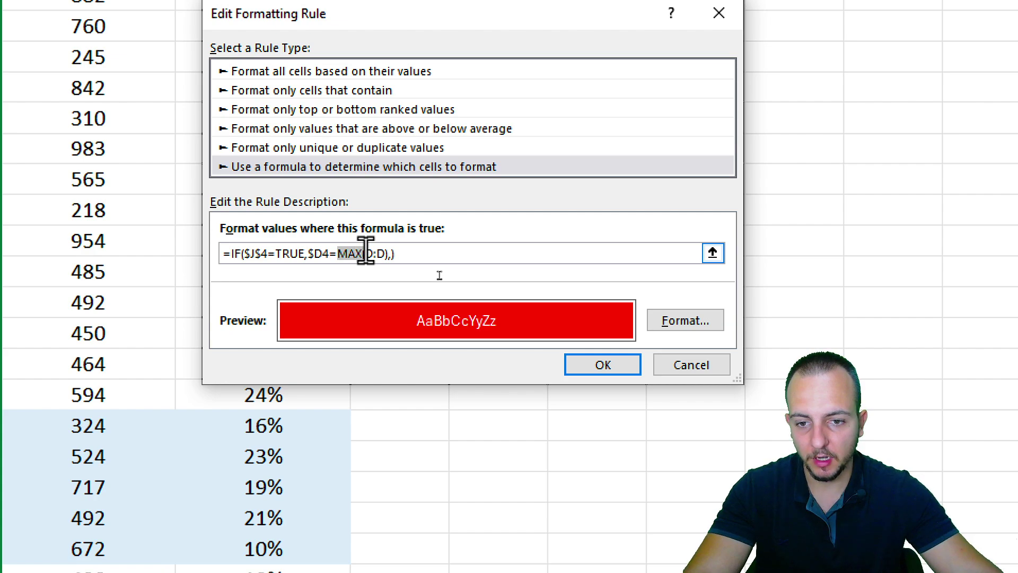
pyautogui.click(364, 254)
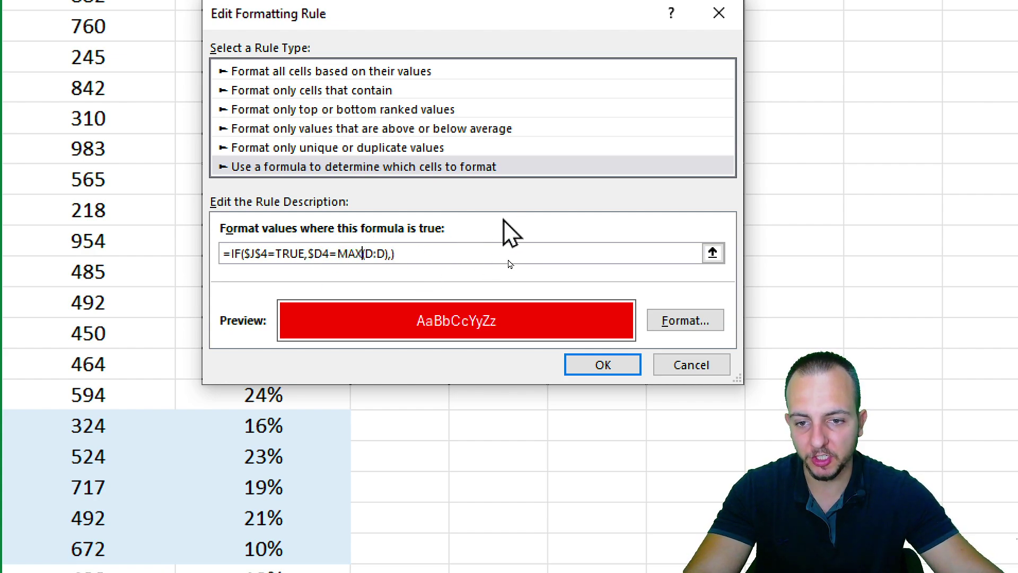
pyautogui.press('BackSpace')
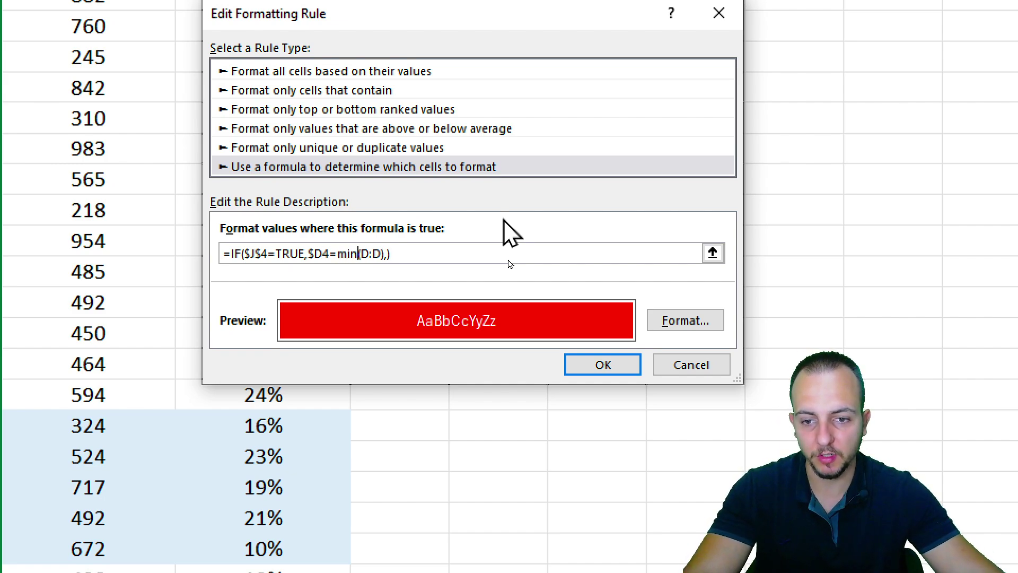
pyautogui.click(634, 369)
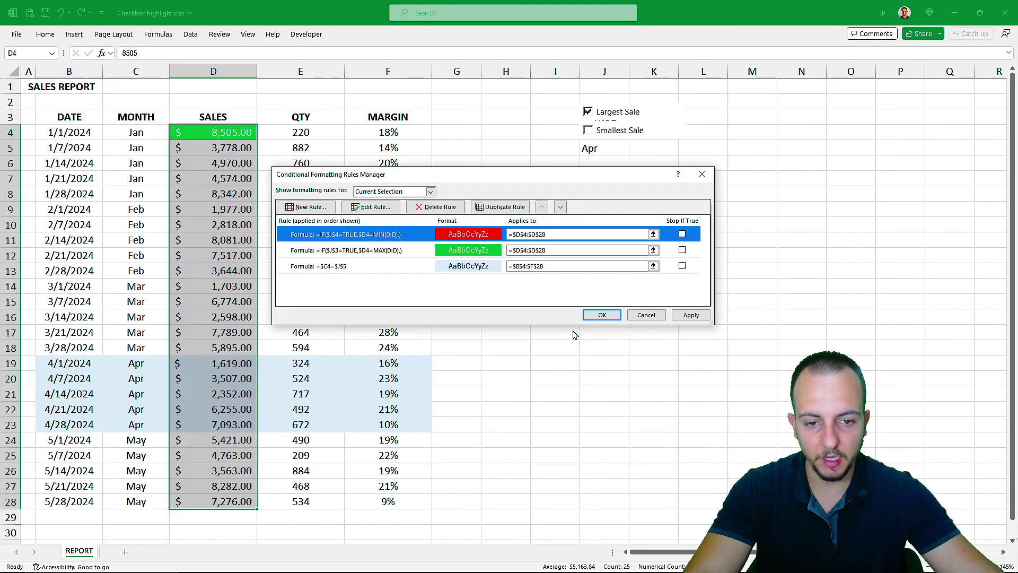
pyautogui.click(684, 315)
pyautogui.click(602, 315)
# Step: Toggle the Smallest Sale checkbox repeatedly to test the red highlight, leaving it checked
pyautogui.click(549, 225)
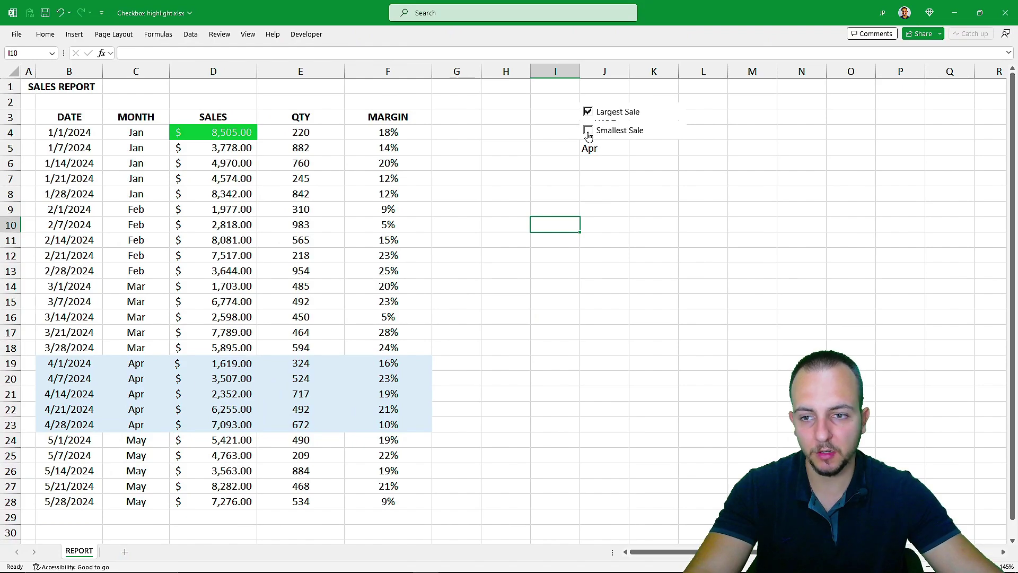
pyautogui.click(588, 131)
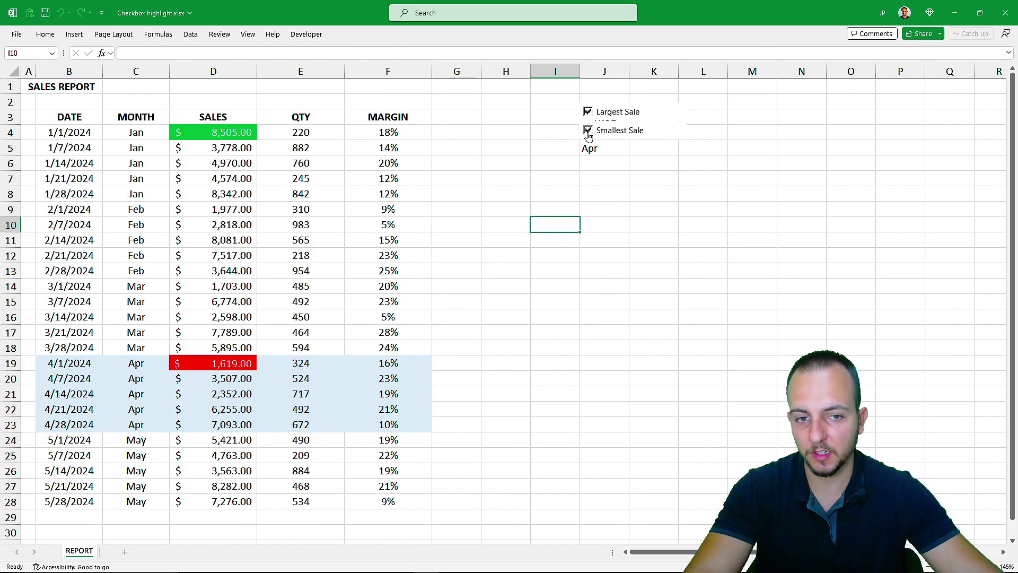
pyautogui.click(588, 131)
pyautogui.click(588, 131)
pyautogui.click(588, 131)
pyautogui.click(589, 131)
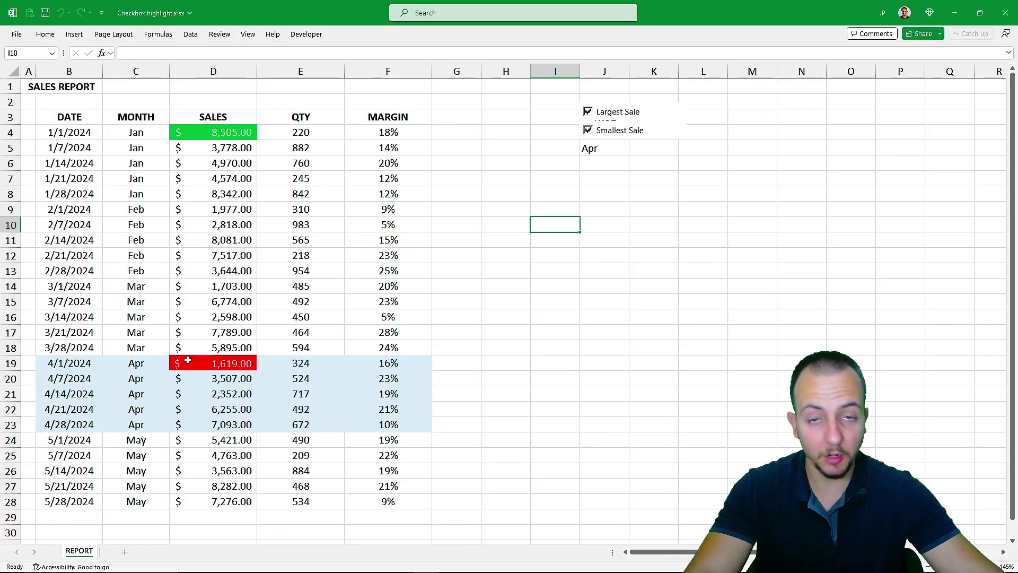
# Step: Review the month choices in the dropdown list in J5 and close the list
pyautogui.click(97, 121)
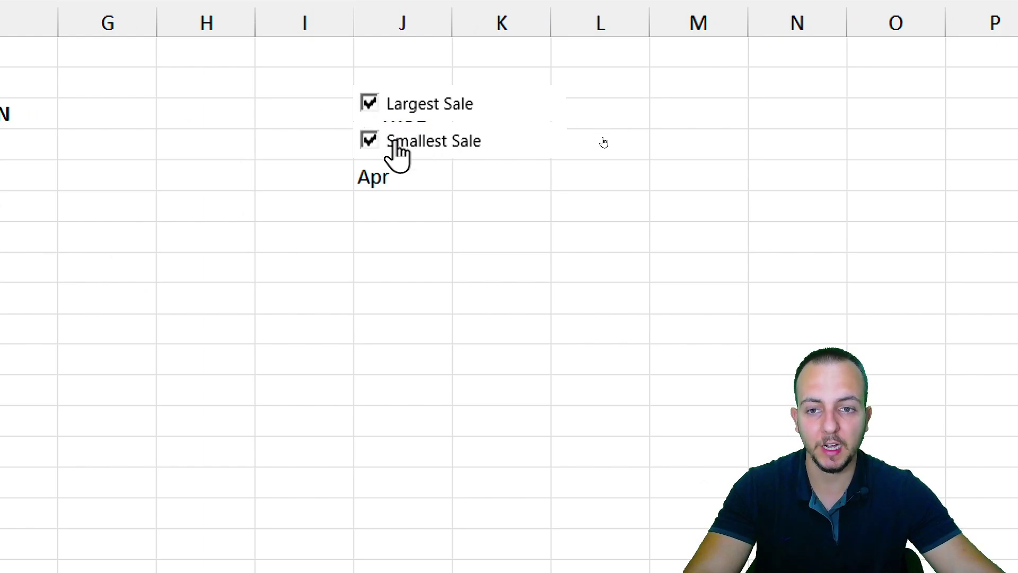
pyautogui.click(403, 174)
pyautogui.click(462, 180)
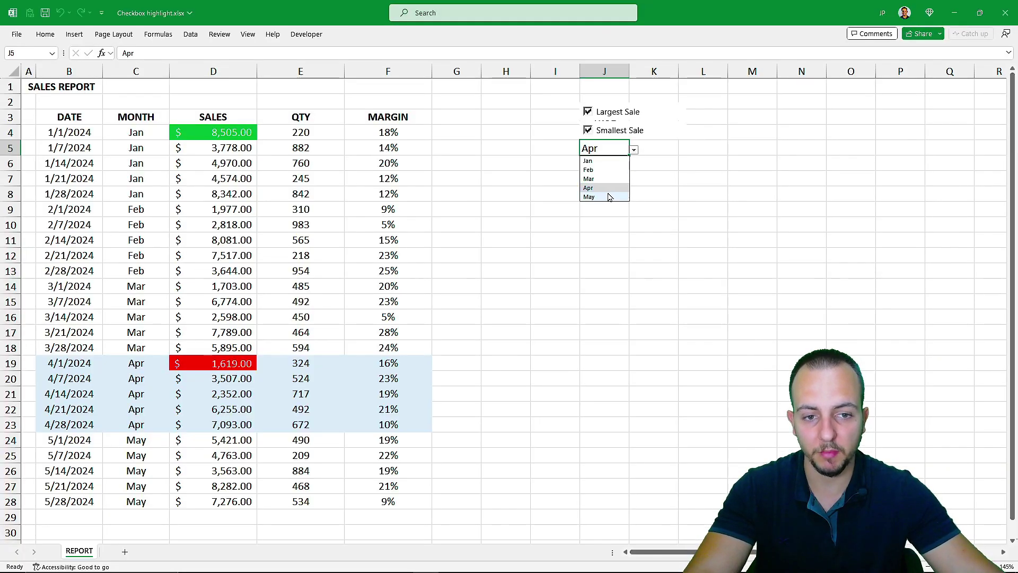
pyautogui.click(605, 316)
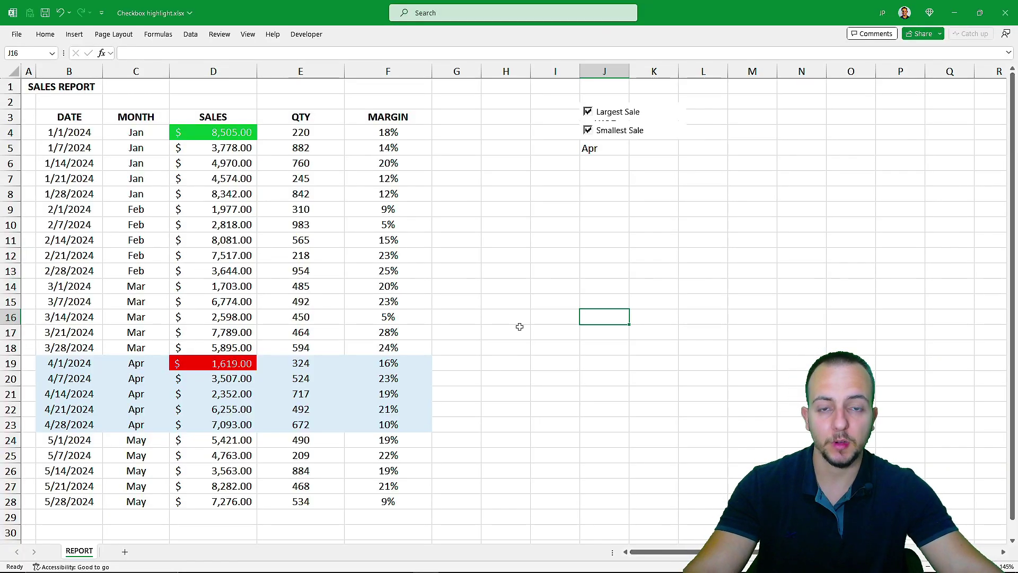
pyautogui.click(67, 121)
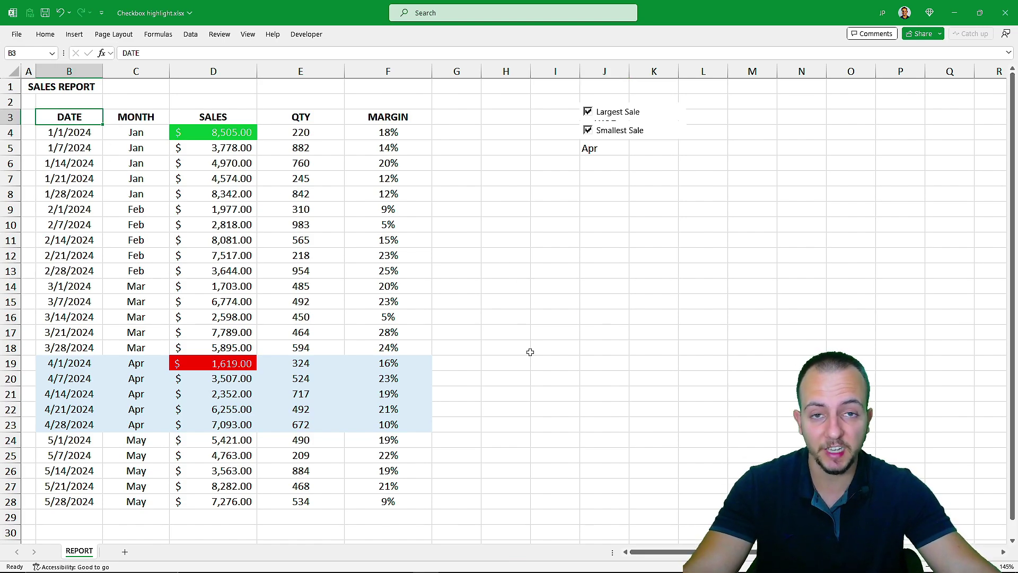